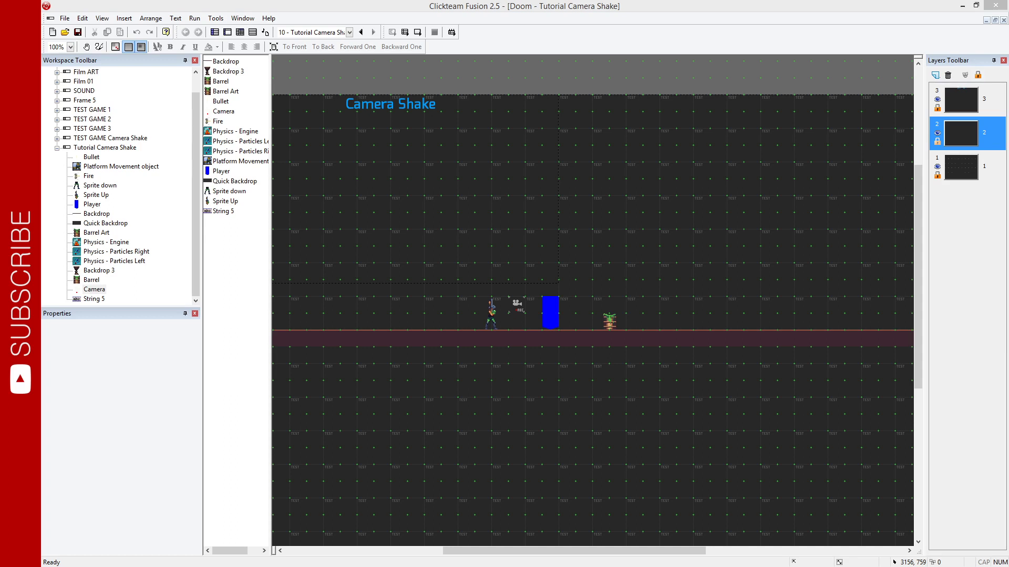
# Preview the current frame in a test run, then close the game.
pyautogui.click(585, 175)
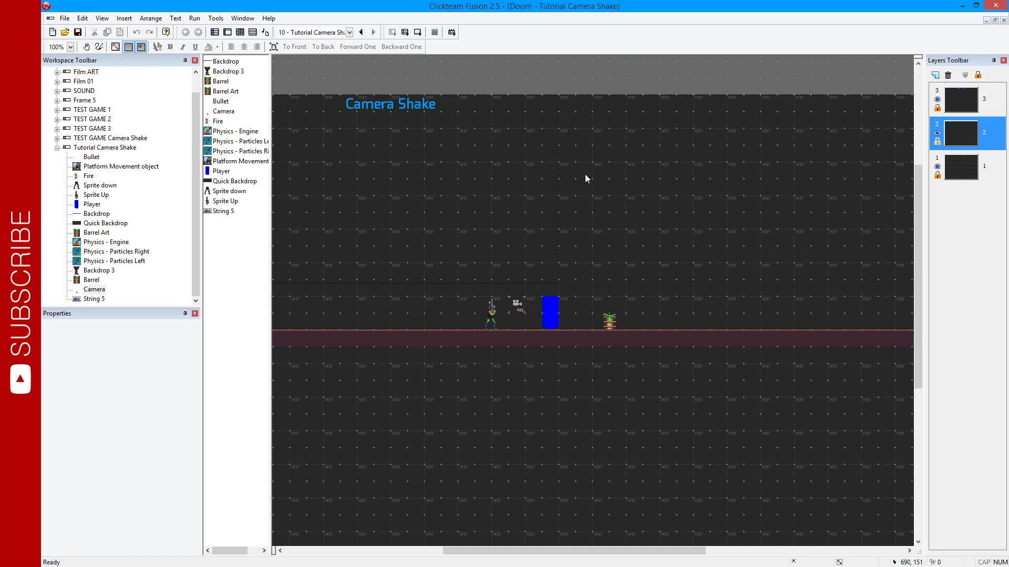
pyautogui.moveTo(394, 138); pyautogui.dragTo(439, 146, button='middle')
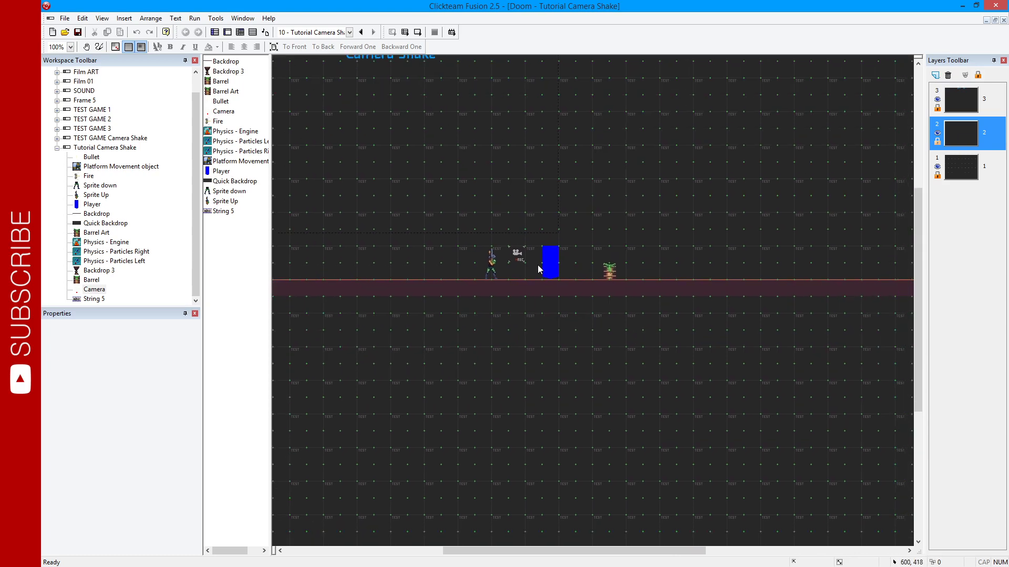
pyautogui.scroll(2, 537, 265)
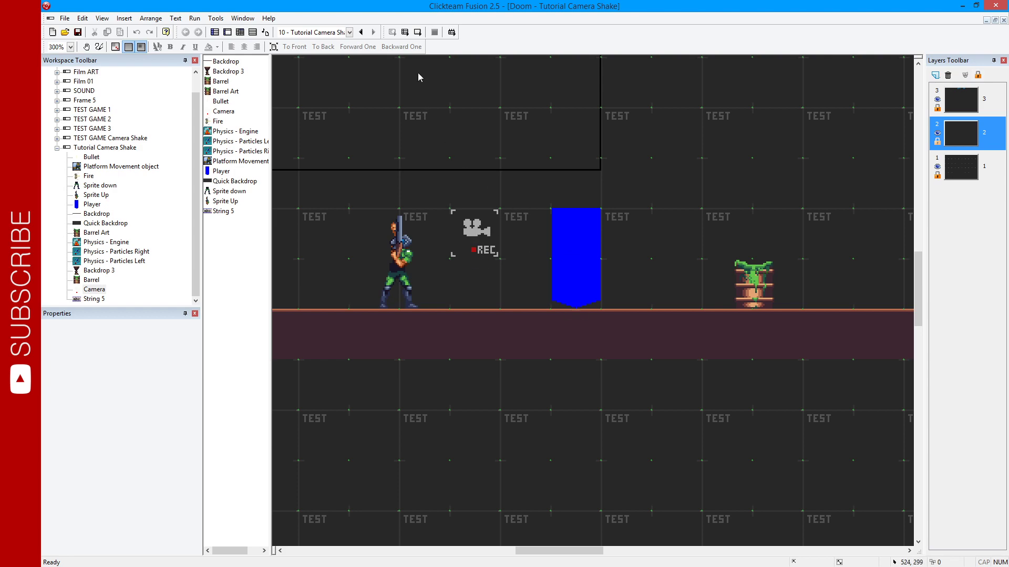
pyautogui.click(418, 32)
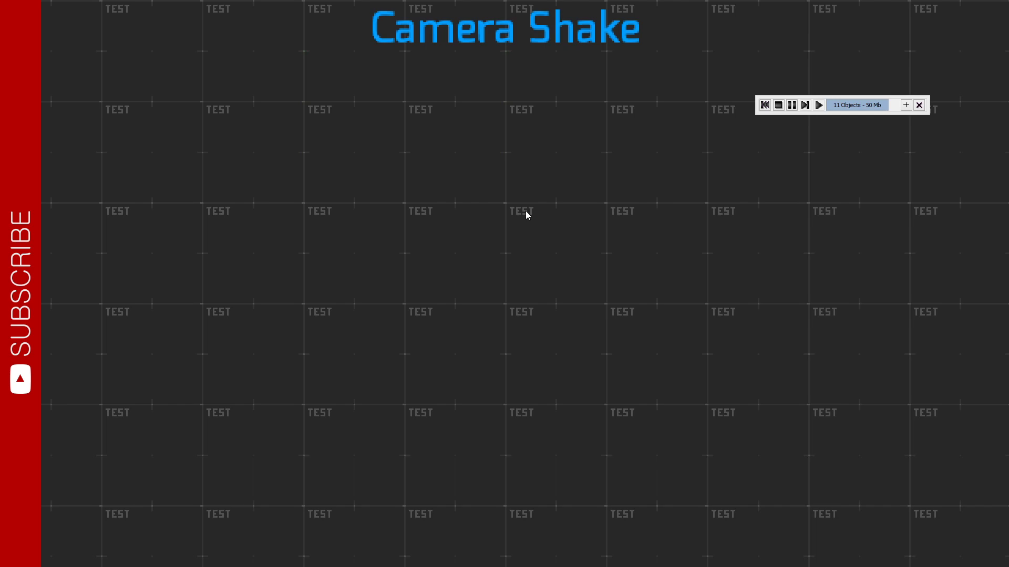
pyautogui.press('Escape')
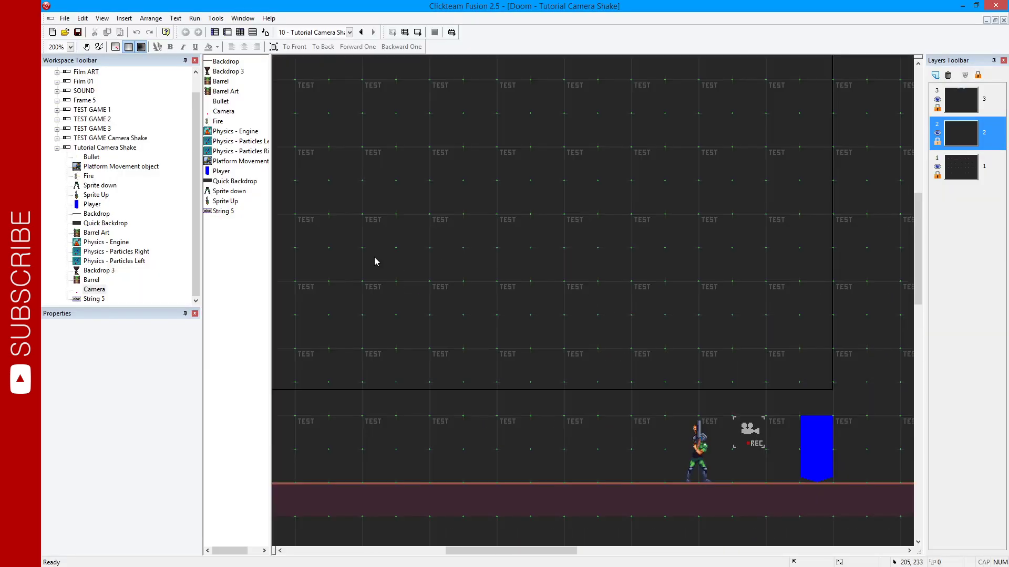
pyautogui.scroll(2, 90, 100)
# Check that the Doom application's window size is 640 x 360.
pyautogui.click(76, 73)
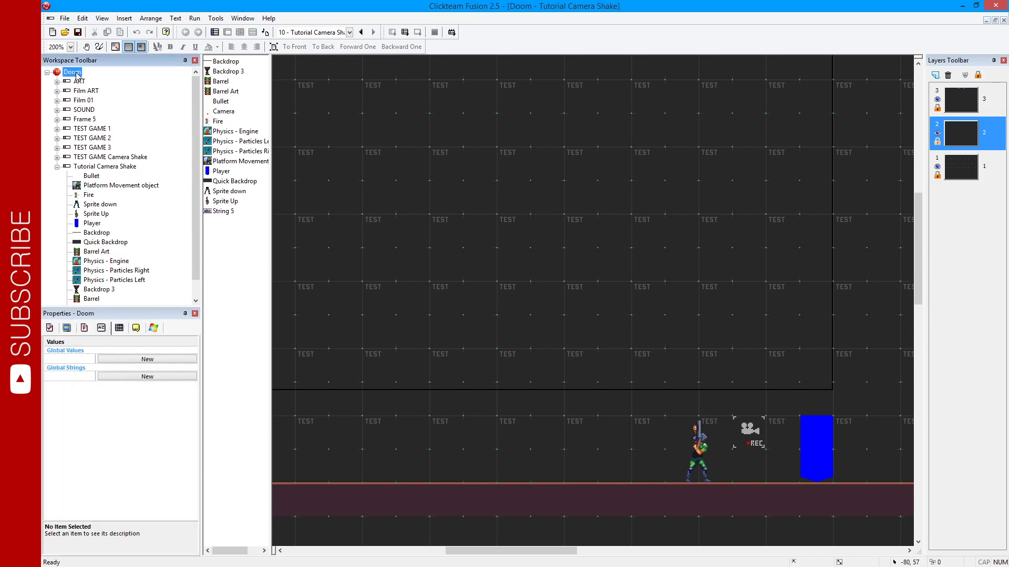
pyautogui.click(67, 329)
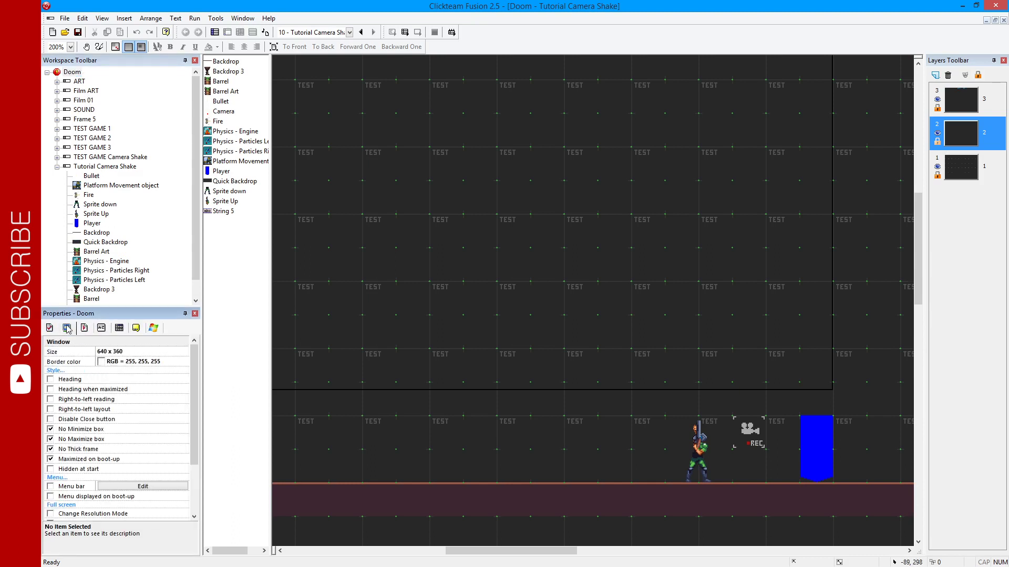
pyautogui.click(78, 352)
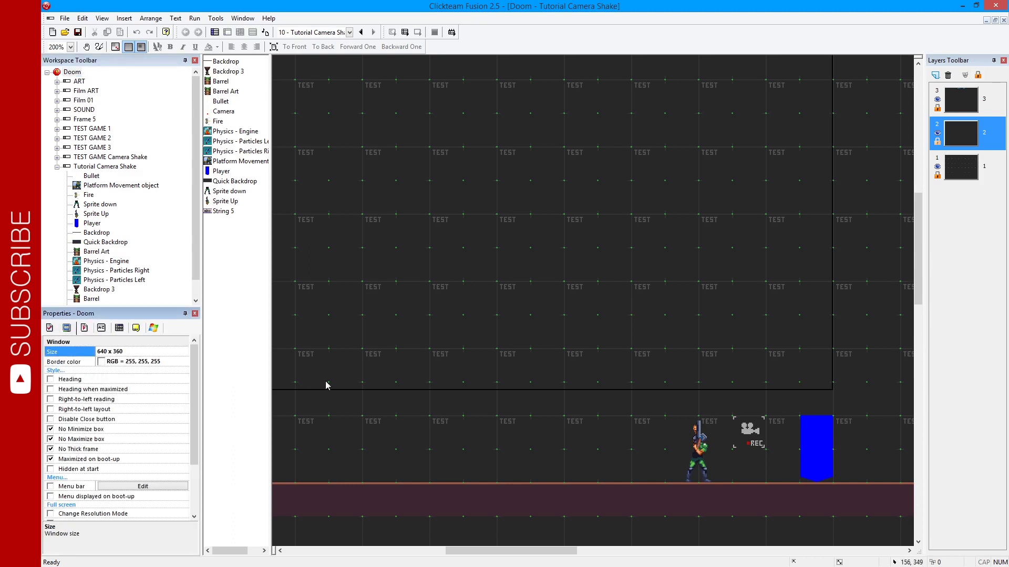
pyautogui.hscroll(-2, 307, 393)
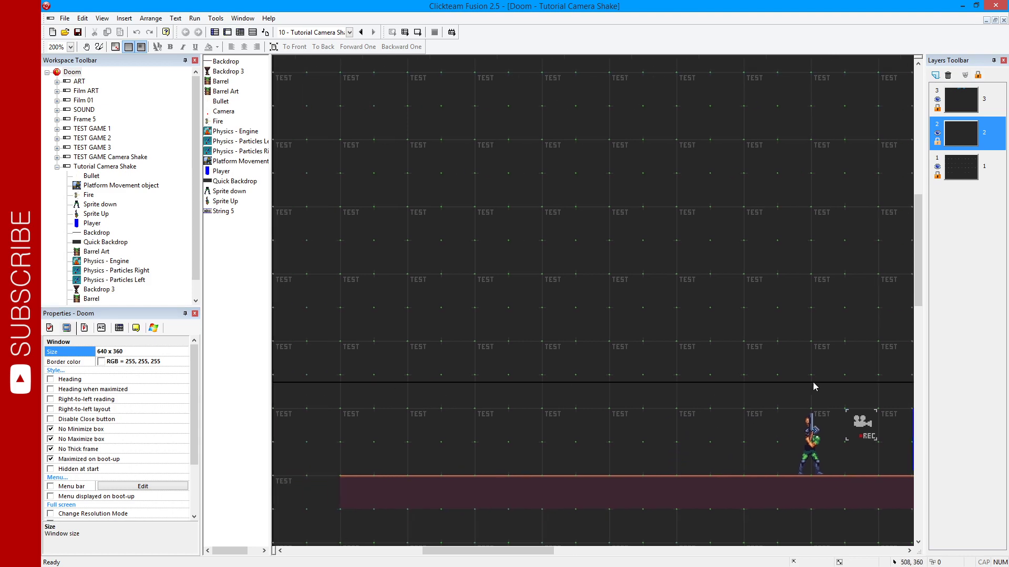
pyautogui.hscroll(4, 814, 387)
pyautogui.moveTo(711, 215); pyautogui.dragTo(706, 315, button='middle')
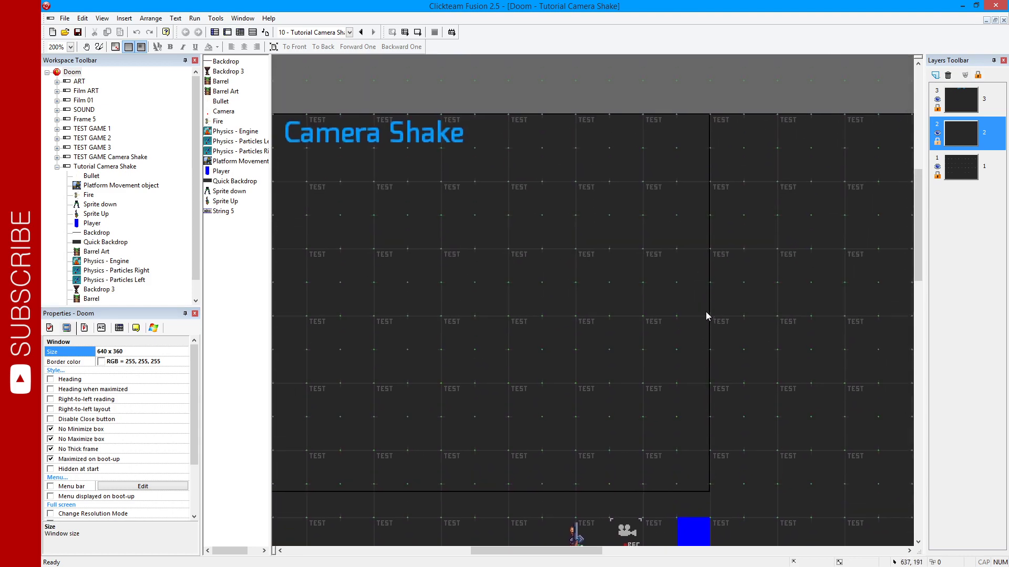
pyautogui.keyDown('ctrl'); pyautogui.scroll(-1, 706, 142); pyautogui.keyUp('ctrl')
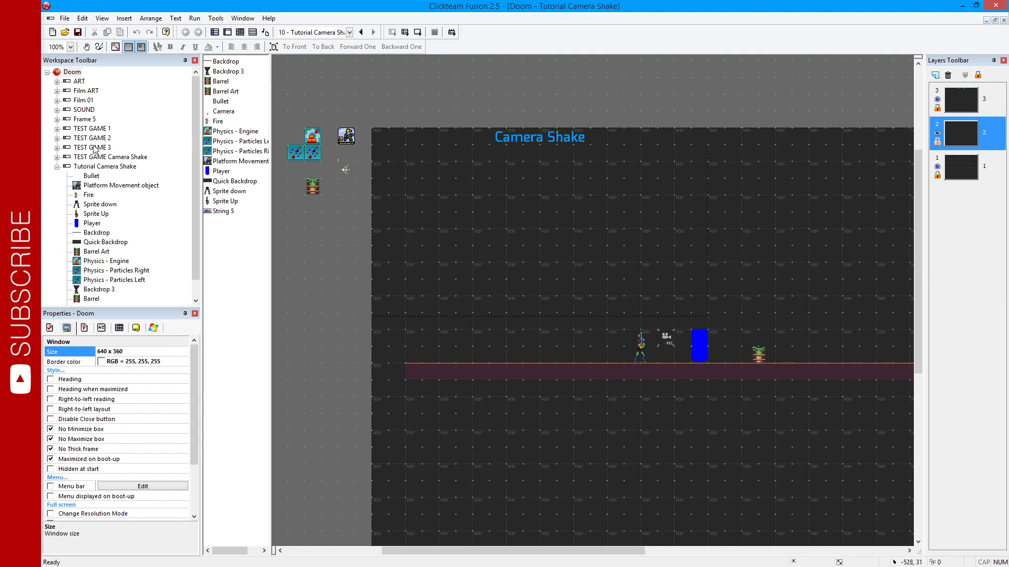
# Confirm the Tutorial Camera Shake frame's size is 1600 x 1000, then open its event list.
pyautogui.click(92, 167)
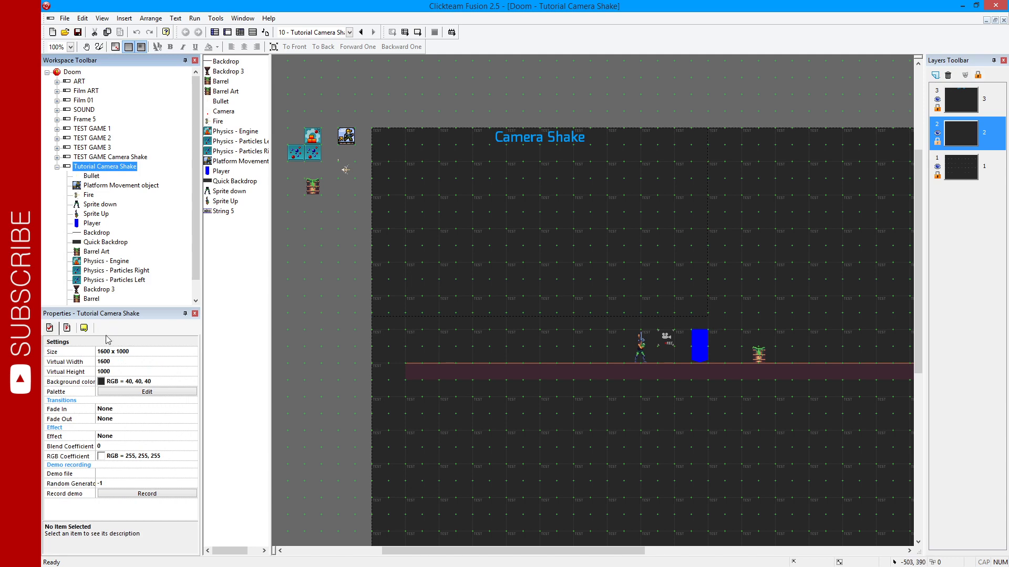
pyautogui.click(70, 355)
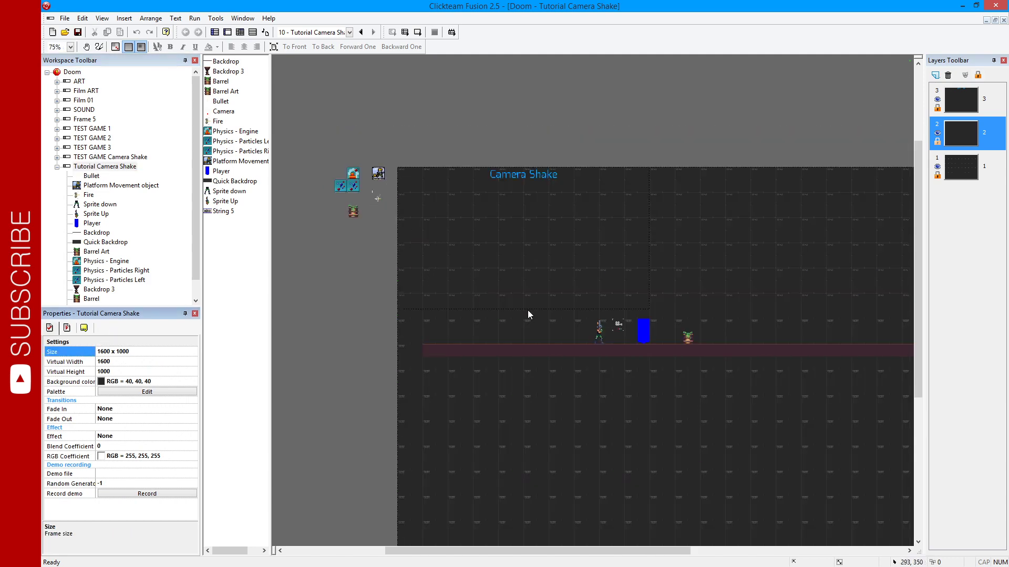
pyautogui.keyDown('ctrl'); pyautogui.scroll(-2, 462, 238); pyautogui.keyUp('ctrl')
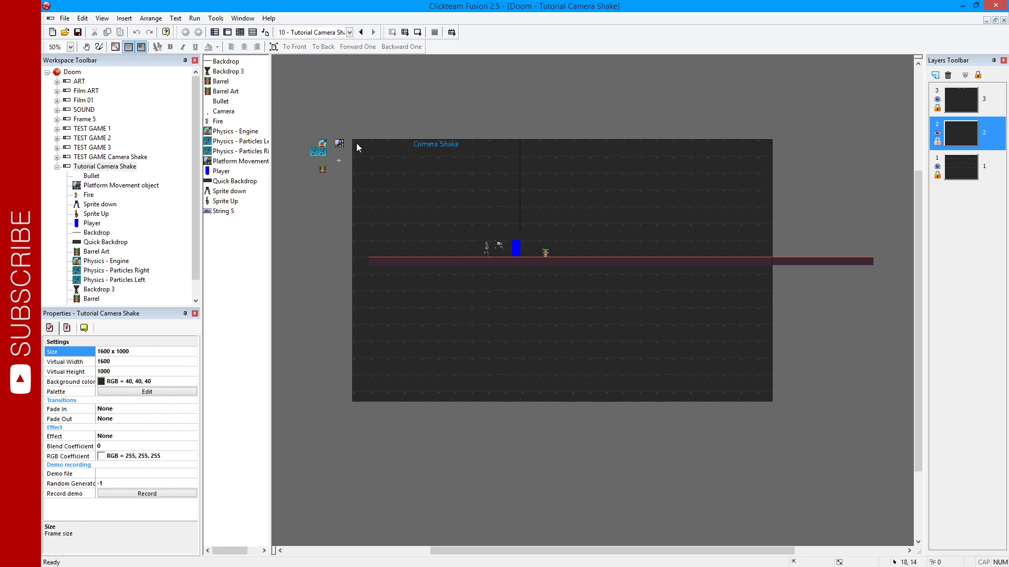
pyautogui.click(96, 167)
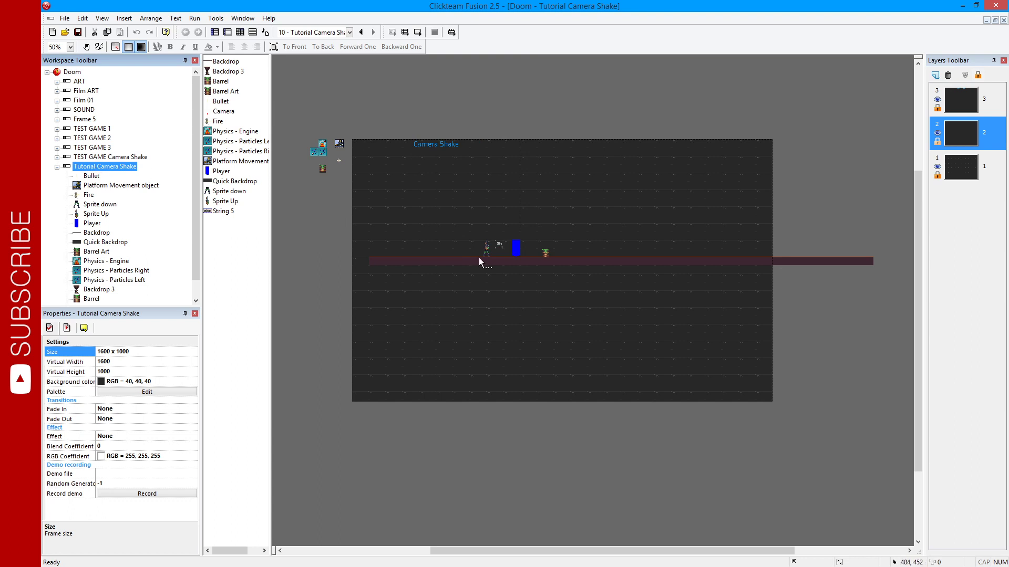
pyautogui.keyDown('ctrl'); pyautogui.scroll(2, 471, 231); pyautogui.keyUp('ctrl')
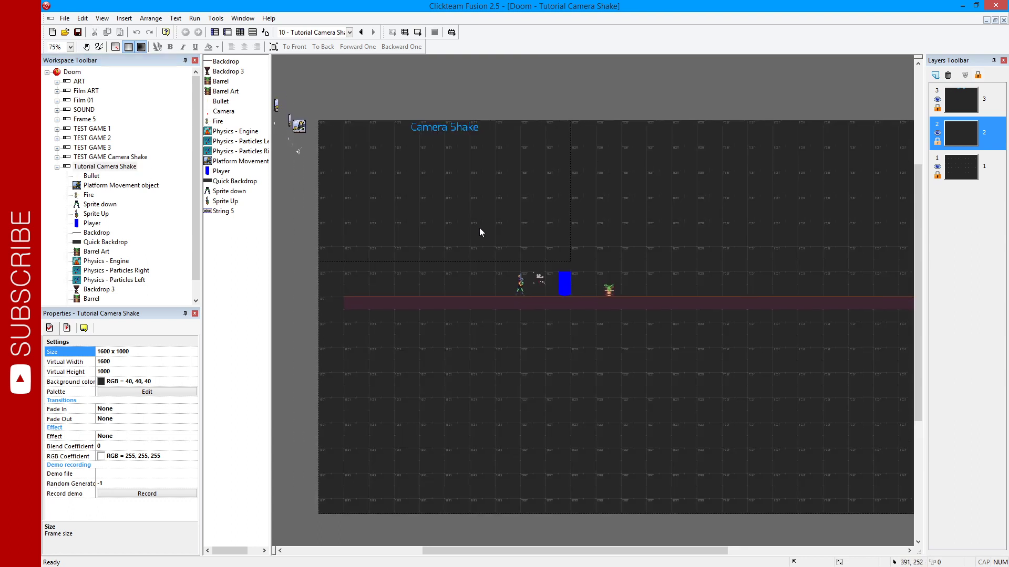
pyautogui.click(240, 32)
# Insert an event group titled 'Camera and Camera Shake'.
pyautogui.hotkey('ctrl', 'g')
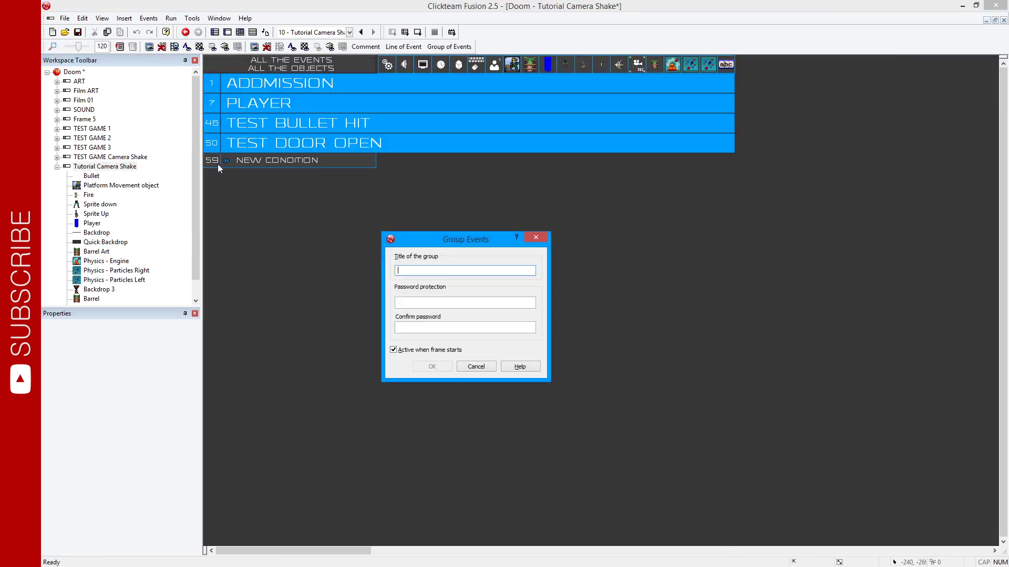
pyautogui.write('Camera and Camera Shake')
pyautogui.press('Return')
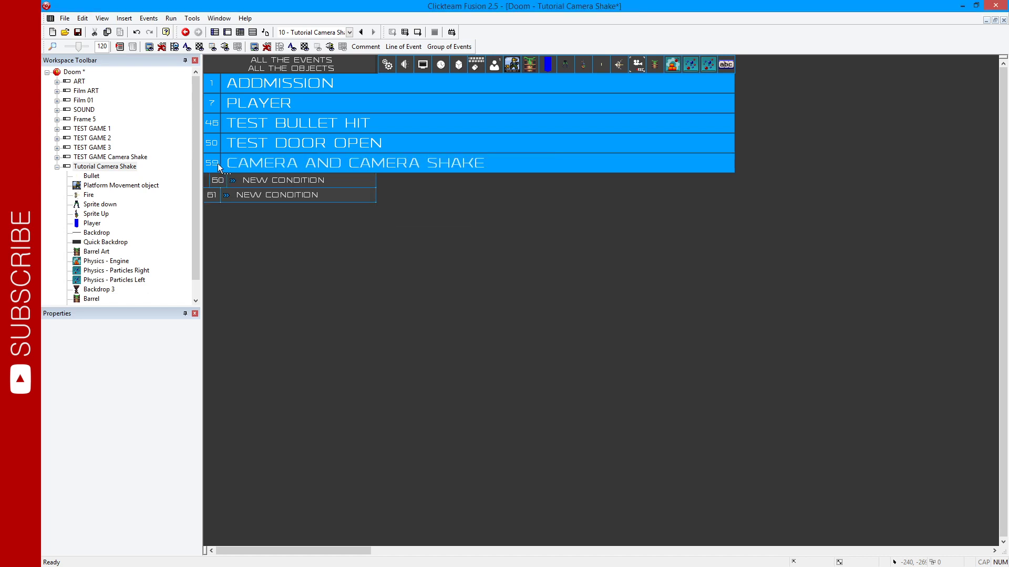
# Add an Always event that centres the window on the Player at 0,0.
pyautogui.click(310, 180)
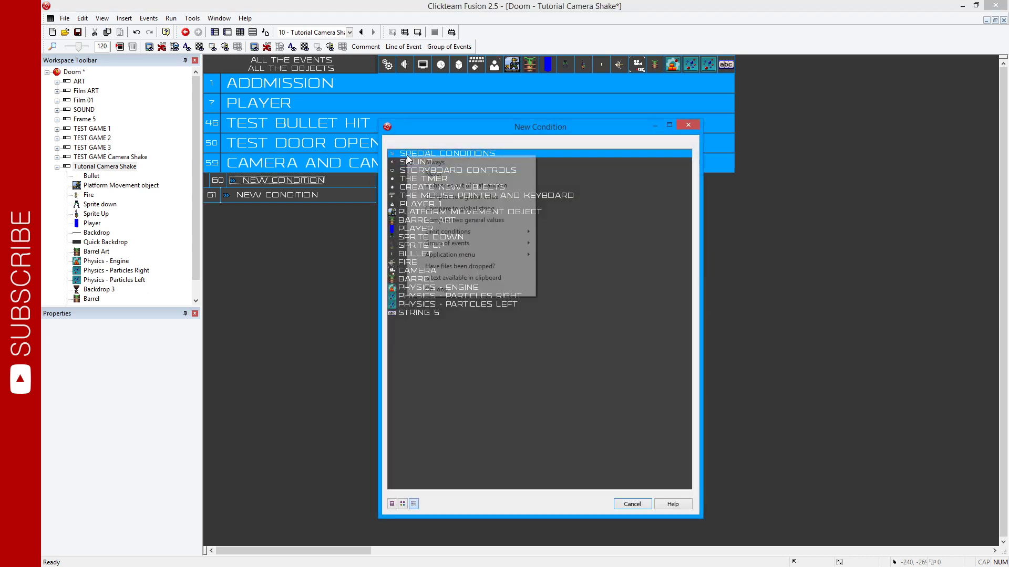
pyautogui.click(420, 163)
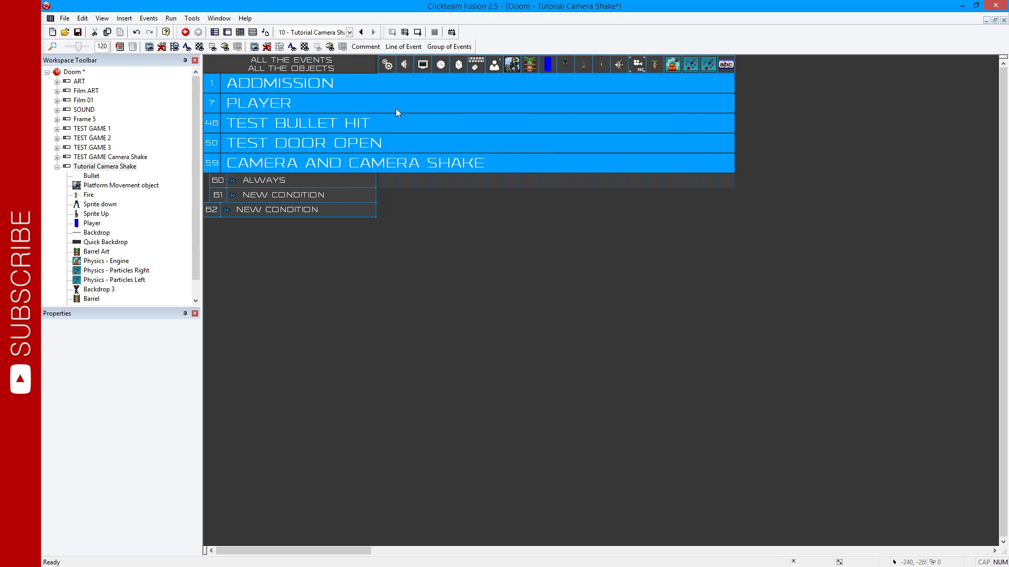
pyautogui.click(427, 179)
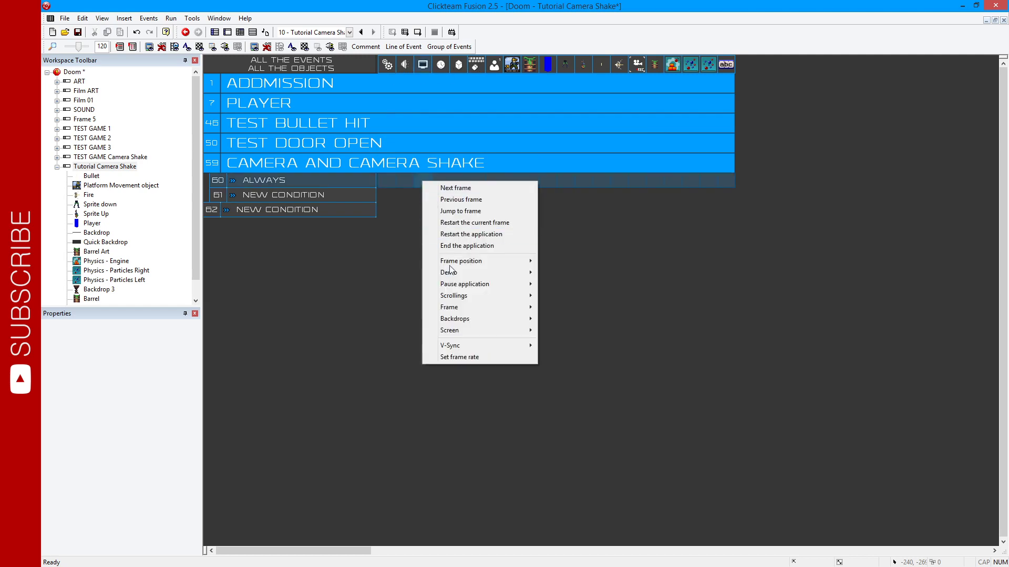
pyautogui.moveTo(456, 299)
pyautogui.click(578, 296)
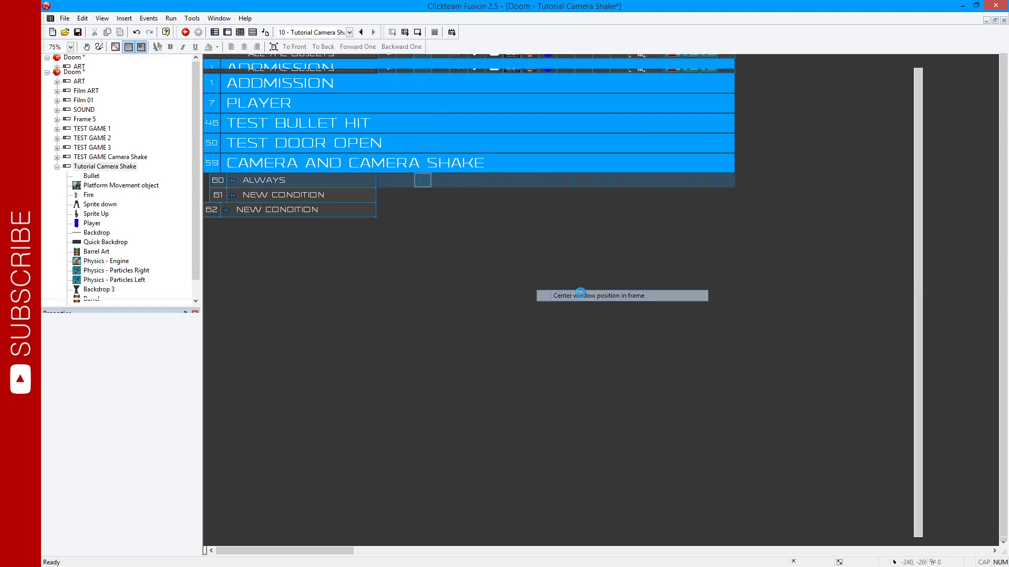
pyautogui.scroll(2, 602, 308)
pyautogui.scroll(2, 588, 302)
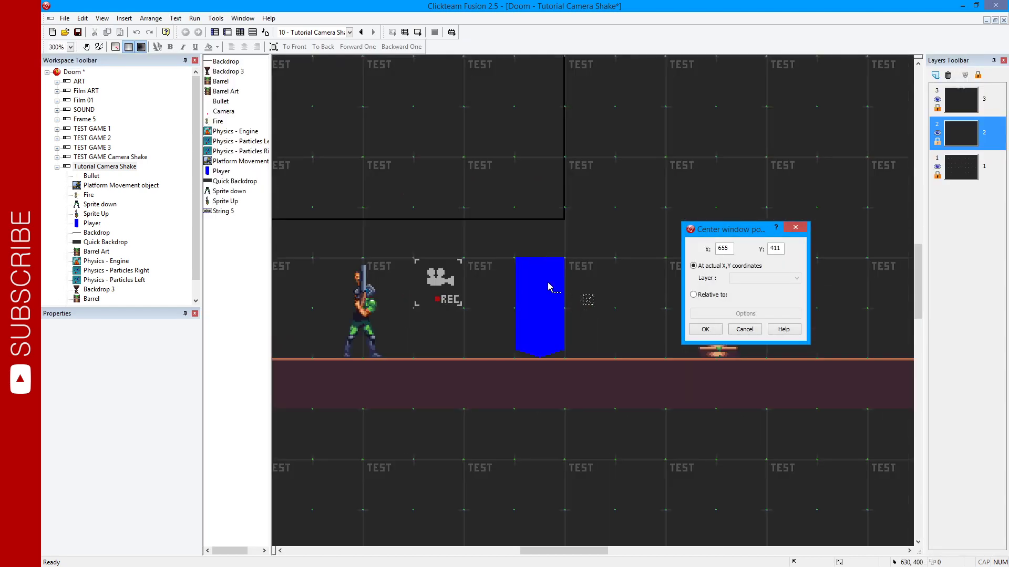
pyautogui.click(541, 298)
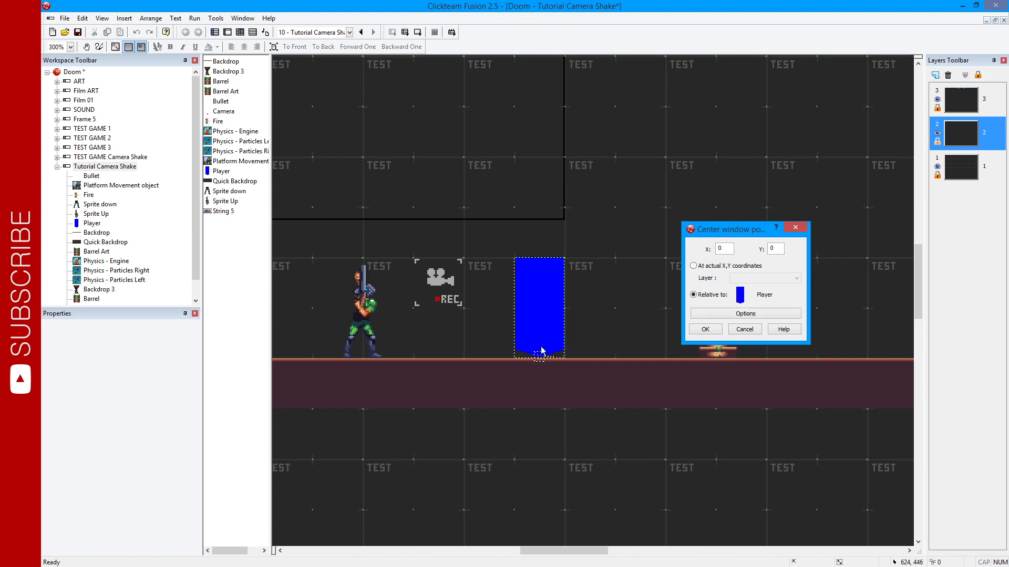
pyautogui.click(708, 331)
# Test-run the frame, moving the player left and right to check the camera follows.
pyautogui.press('F7')
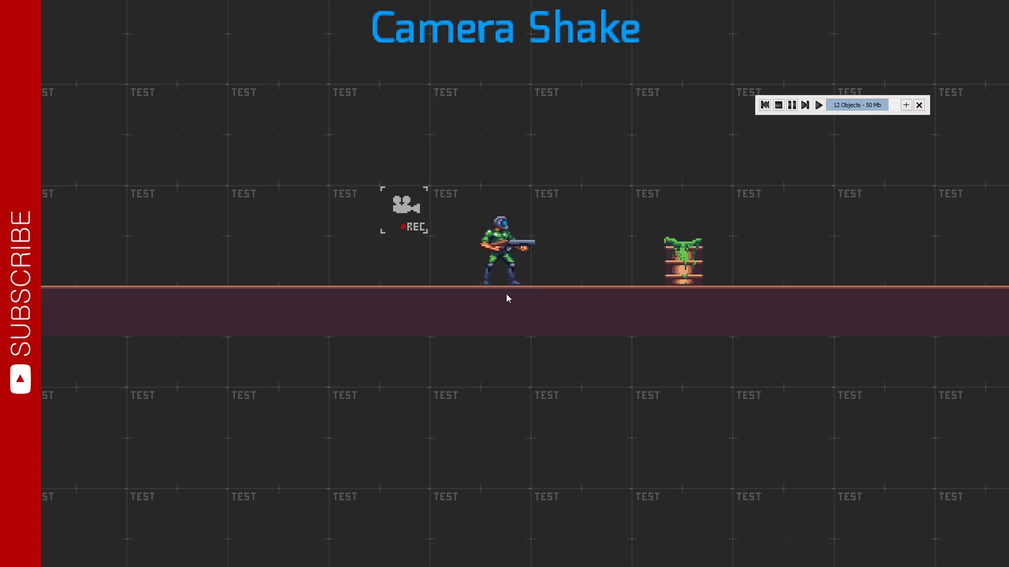
pyautogui.press('Right')
pyautogui.press('Left')
pyautogui.press('Left')
pyautogui.press('Right')
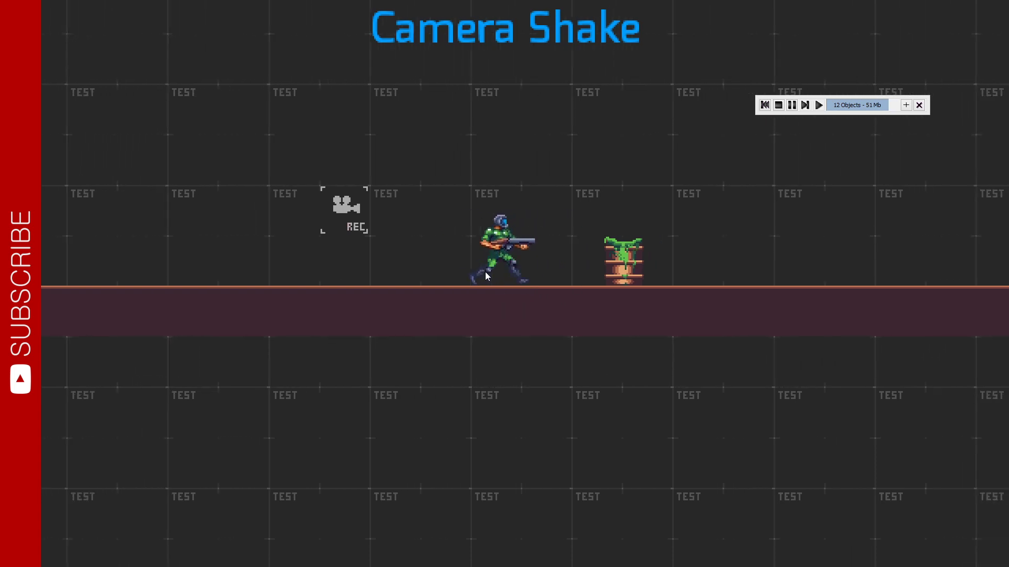
pyautogui.press('Left')
pyautogui.press('Right')
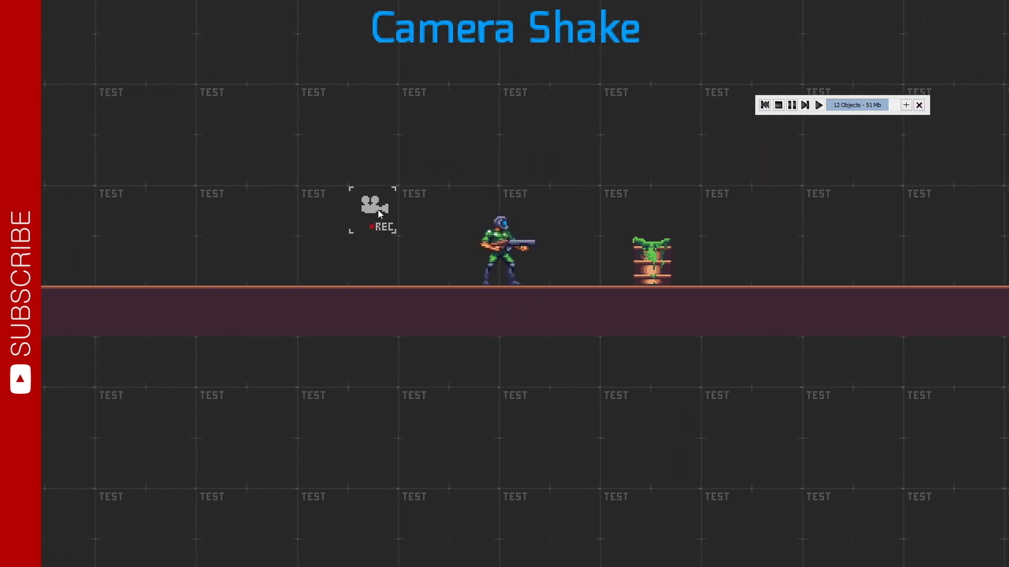
pyautogui.press('Escape')
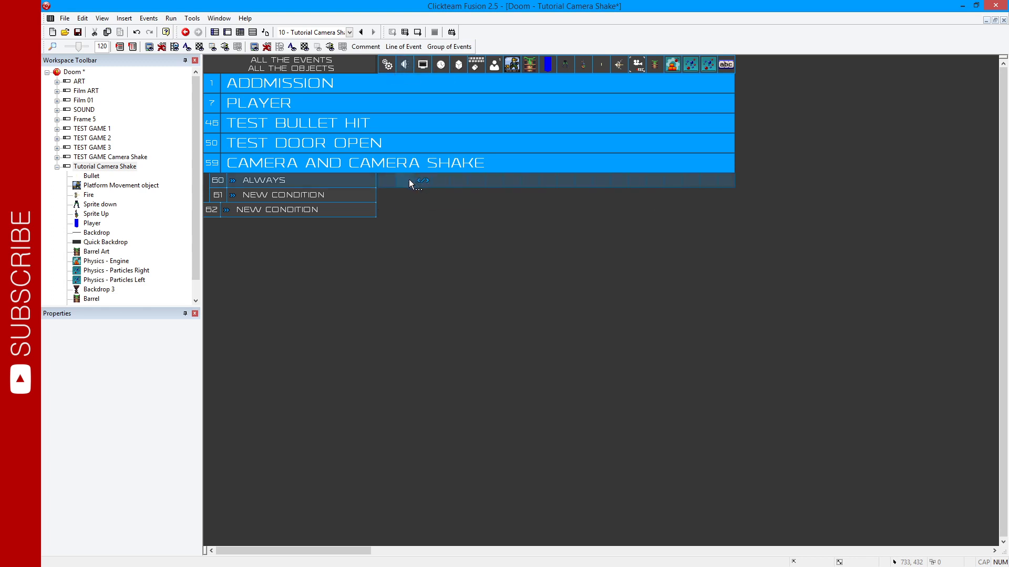
# Centre event 60's display on the Camera at 0,0 instead, and test-run the frame.
pyautogui.click(423, 180)
pyautogui.moveTo(462, 296)
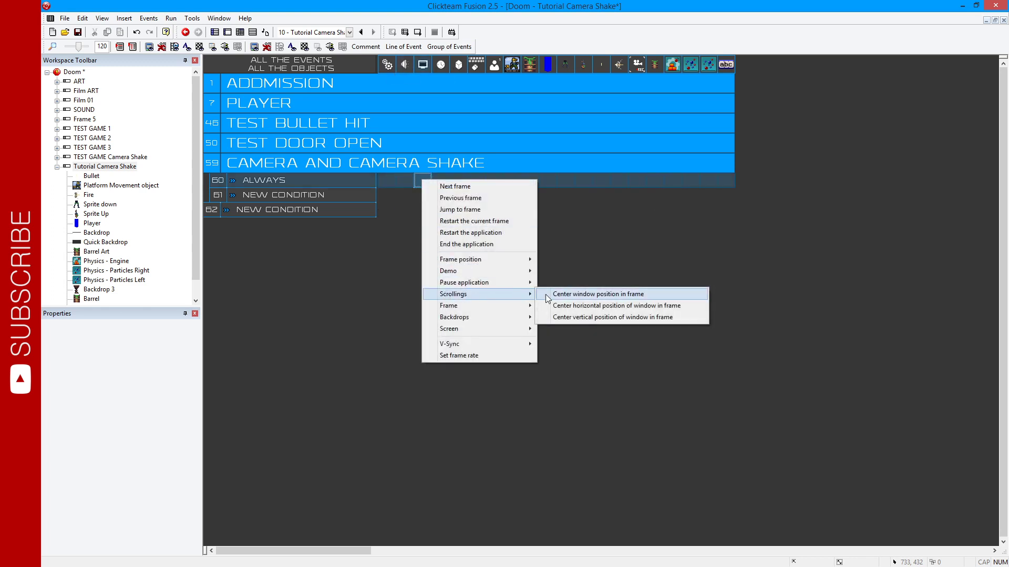
pyautogui.click(559, 295)
pyautogui.click(461, 280)
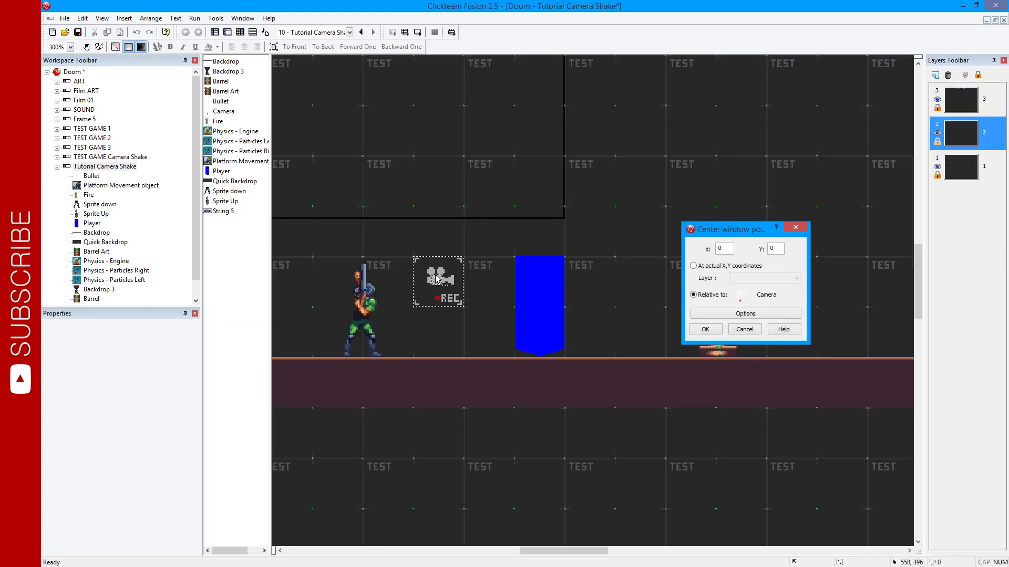
pyautogui.click(702, 329)
pyautogui.moveTo(423, 180)
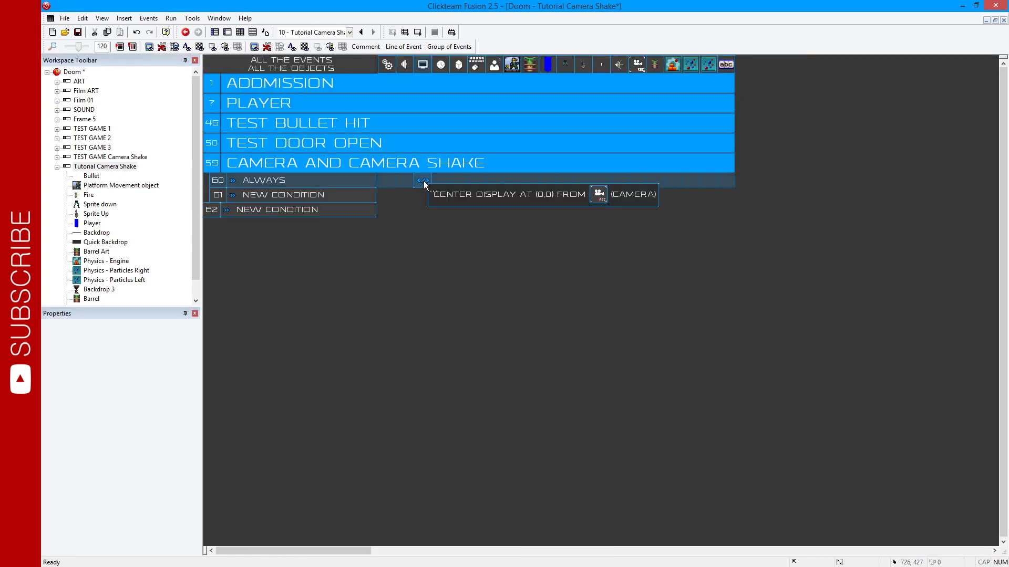
pyautogui.press('F7')
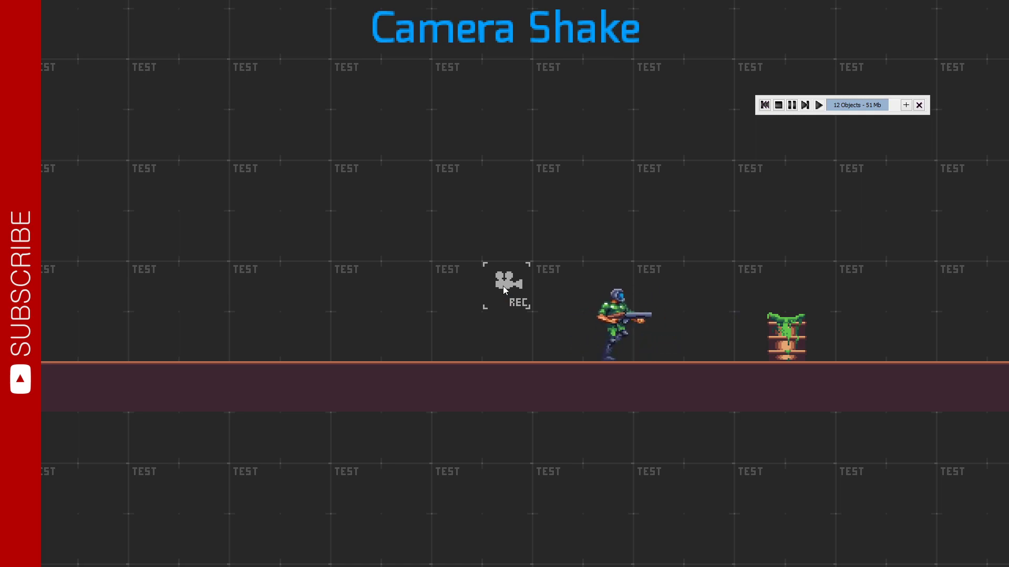
pyautogui.press('Escape')
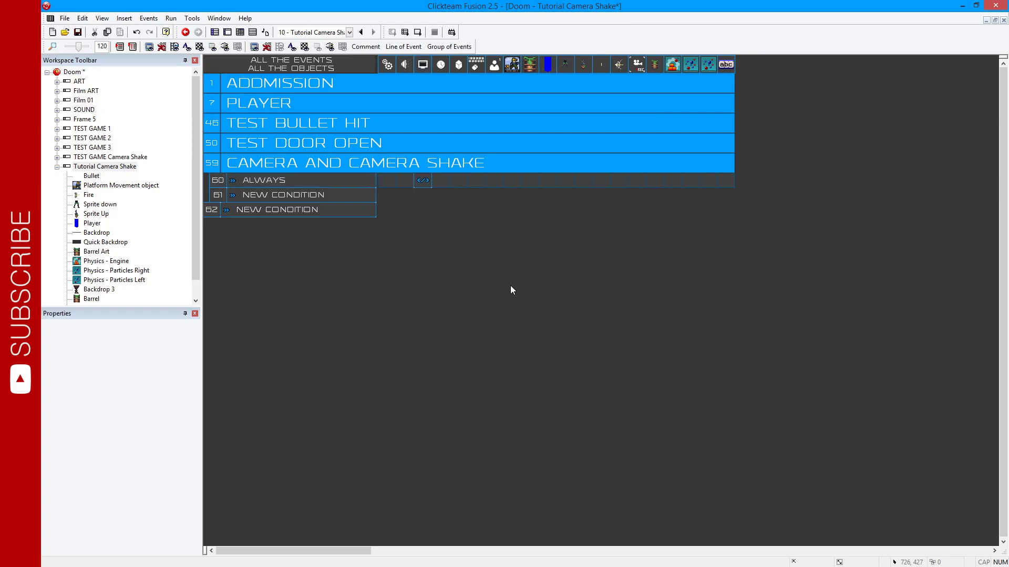
# Set the Camera's X coordinate to X("Player") in event 60.
pyautogui.click(637, 180)
pyautogui.moveTo(652, 199)
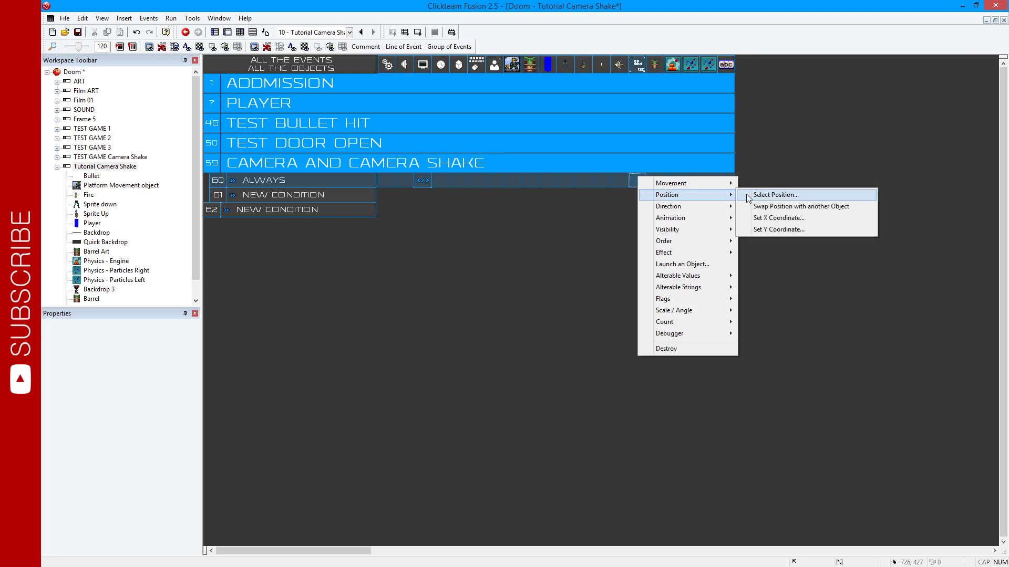
pyautogui.click(767, 217)
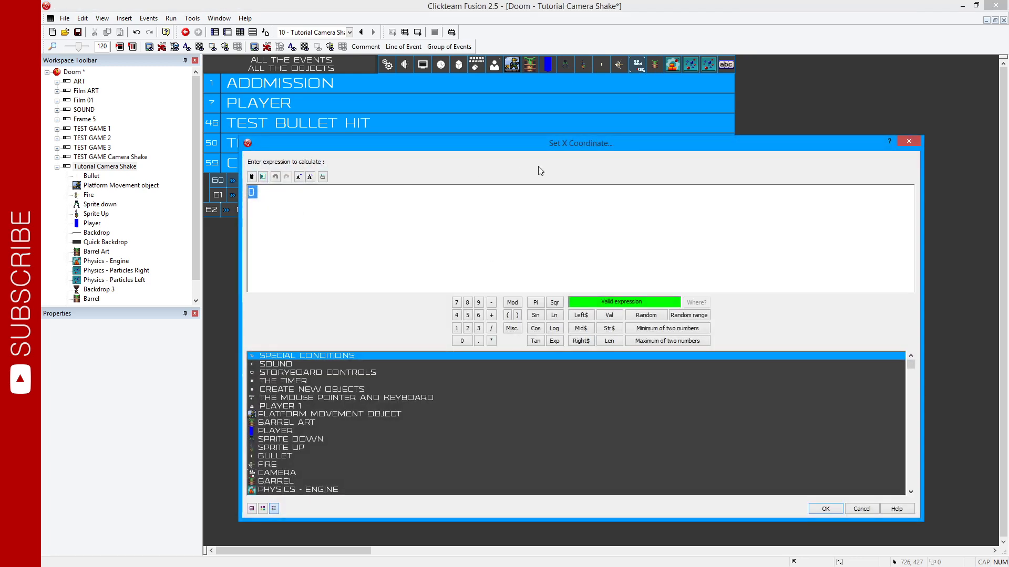
pyautogui.click(277, 430)
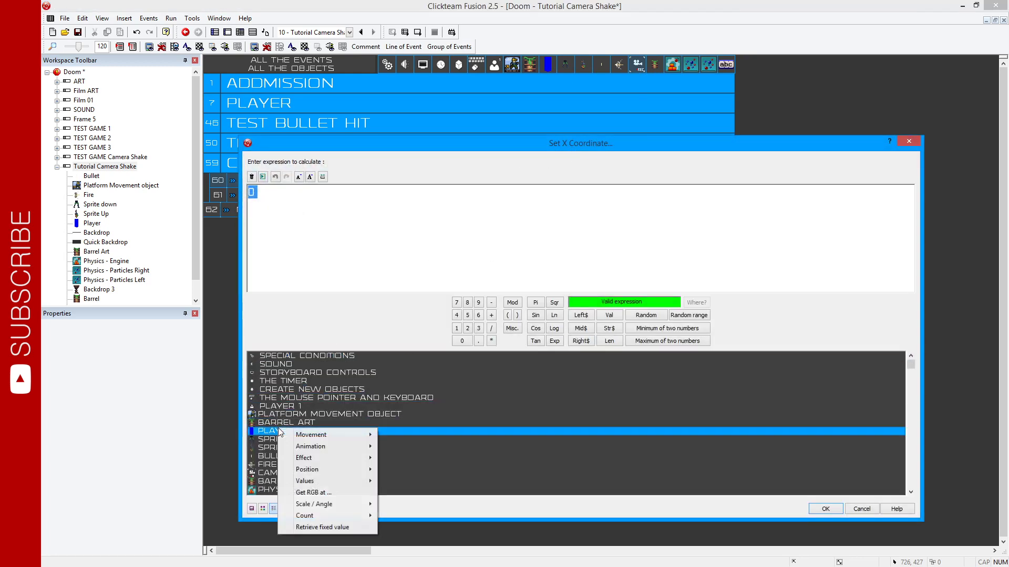
pyautogui.moveTo(316, 471)
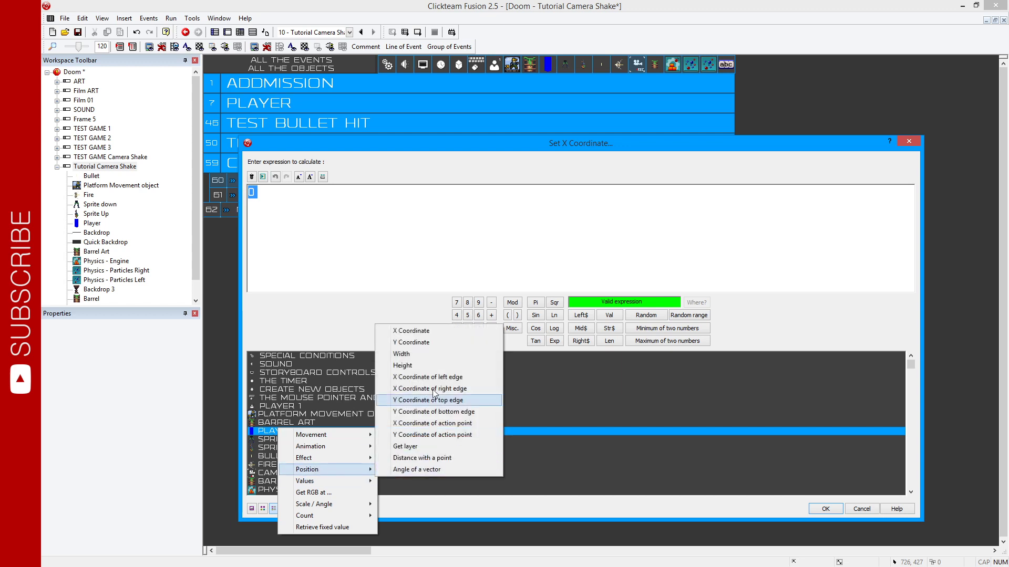
pyautogui.click(398, 331)
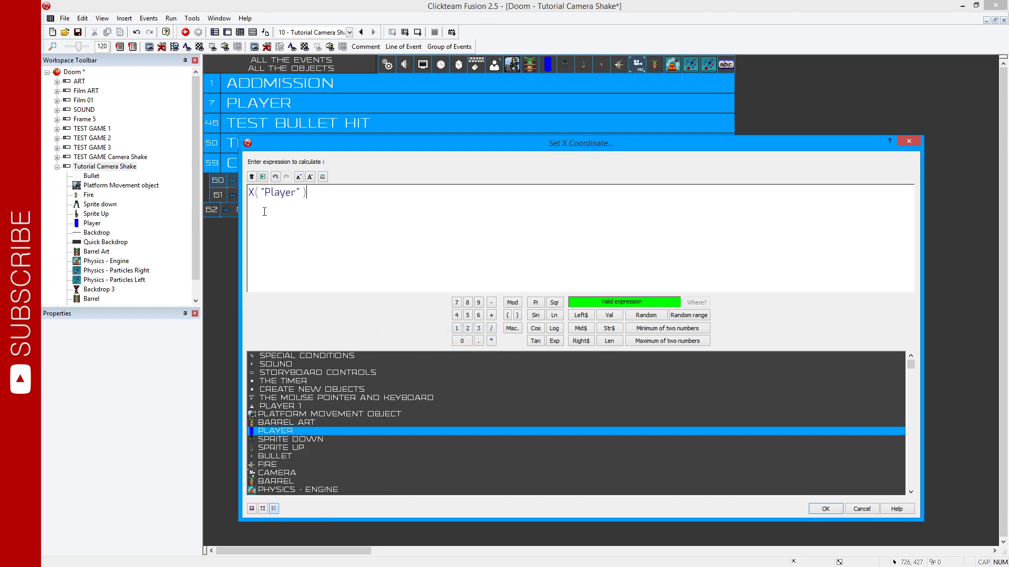
pyautogui.click(815, 506)
# Set the Camera's Y coordinate to Y("Player") in event 60.
pyautogui.click(636, 184)
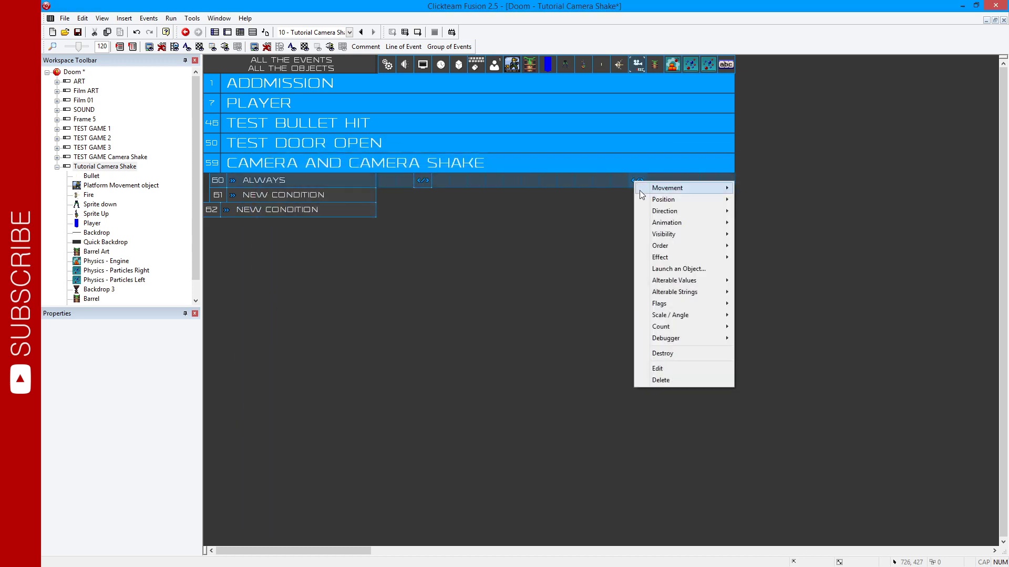
pyautogui.moveTo(683, 200)
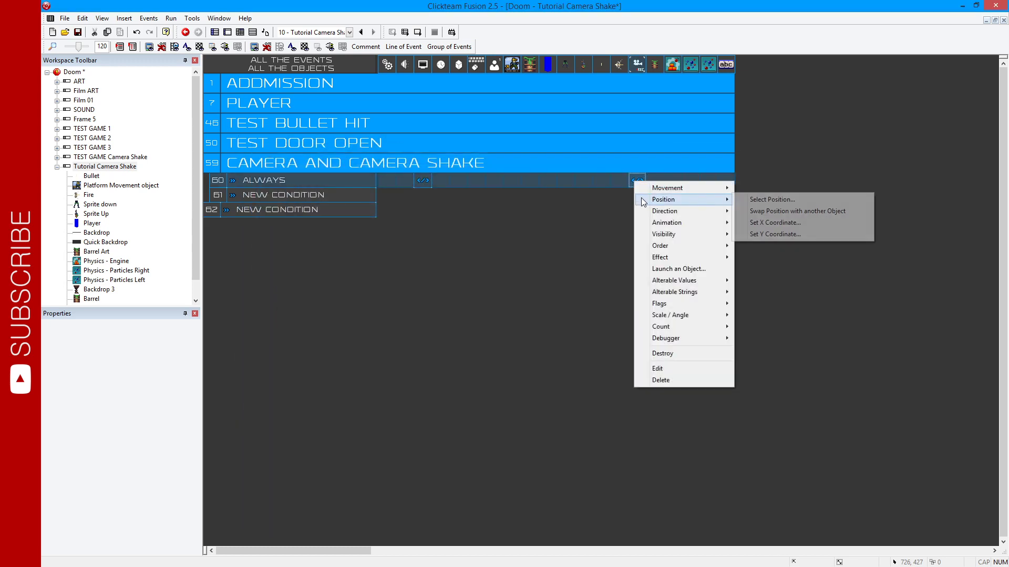
pyautogui.click(762, 234)
pyautogui.click(279, 431)
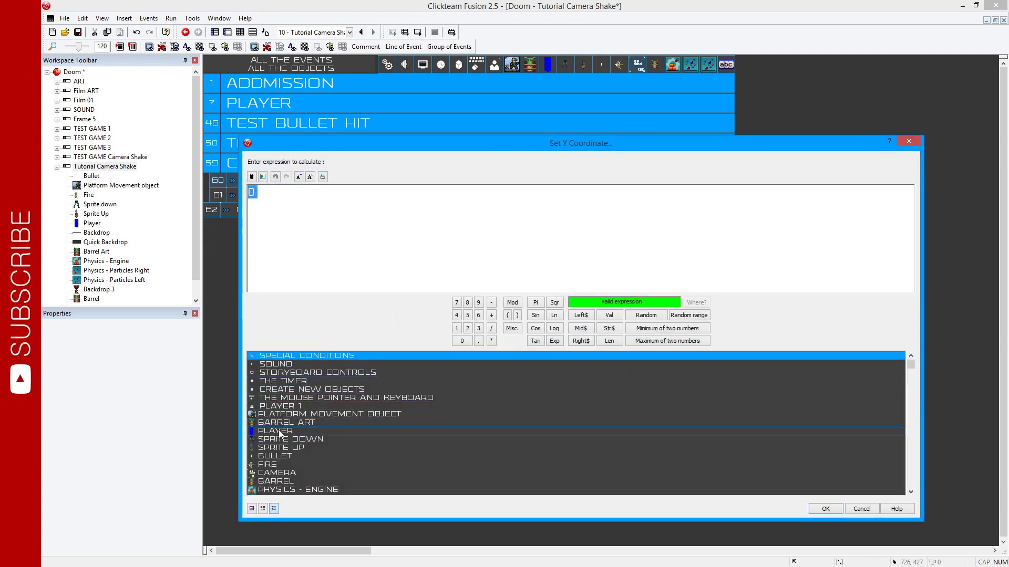
pyautogui.moveTo(310, 471)
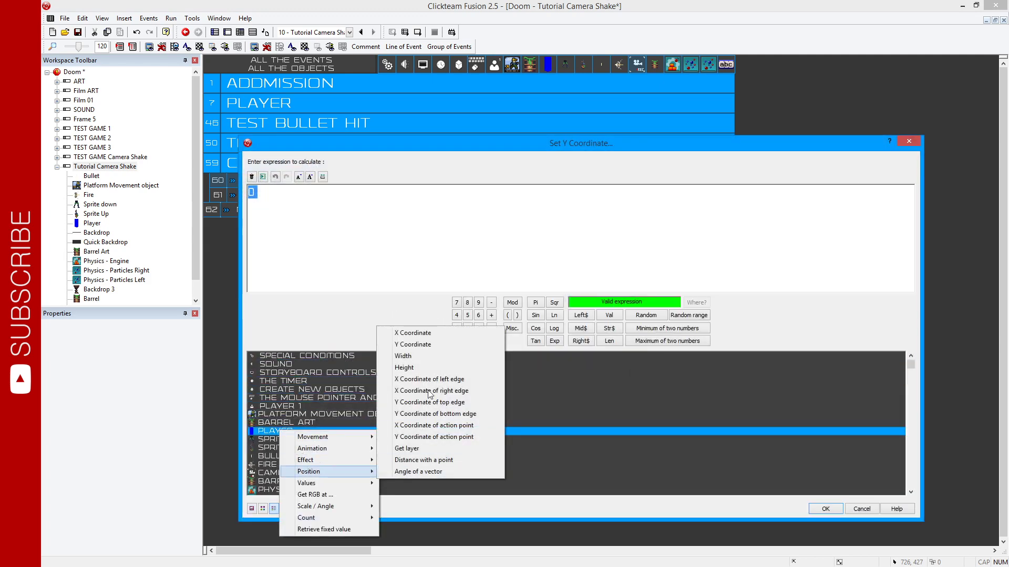
pyautogui.click(420, 346)
pyautogui.click(823, 510)
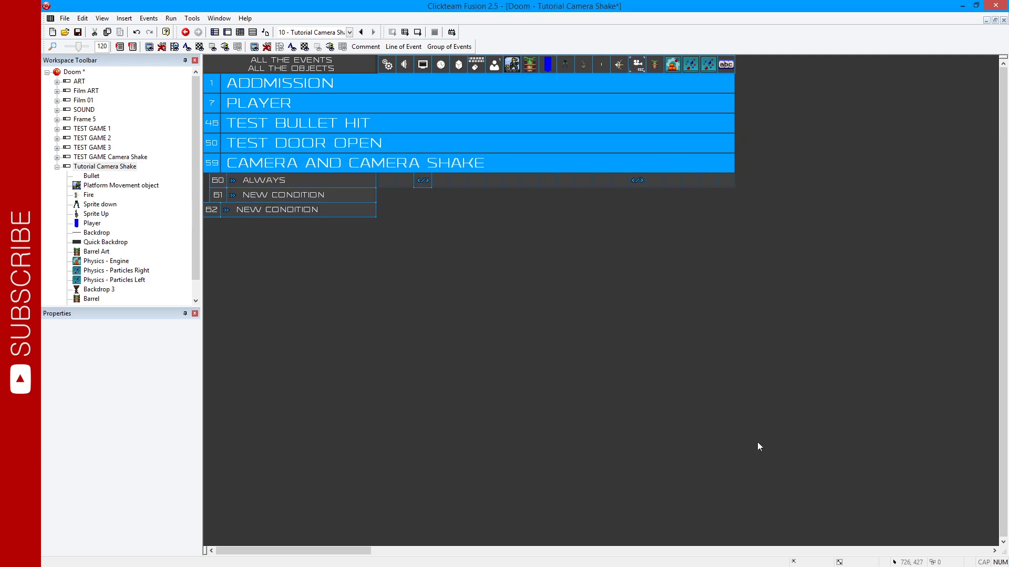
# After a test run, change the Camera's Y expression to Y("Player") - 32 and retest.
pyautogui.press('F7')
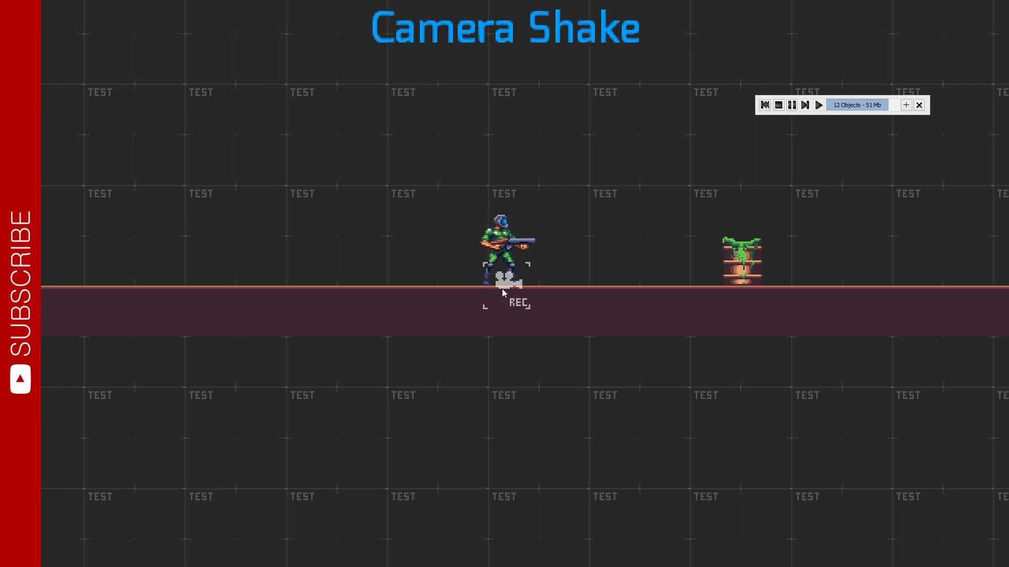
pyautogui.press('Escape')
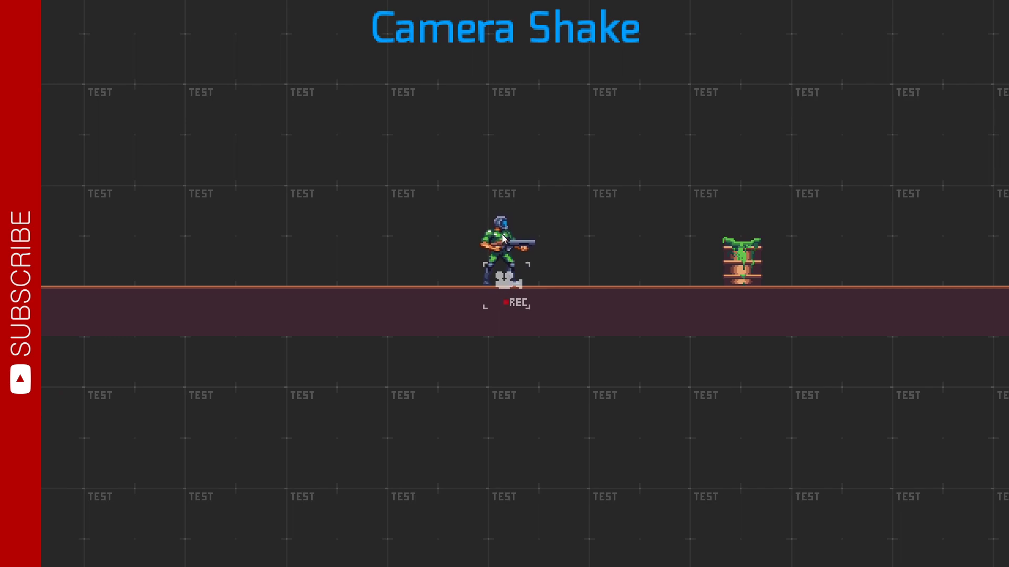
pyautogui.rightClick(635, 180)
pyautogui.moveTo(675, 368)
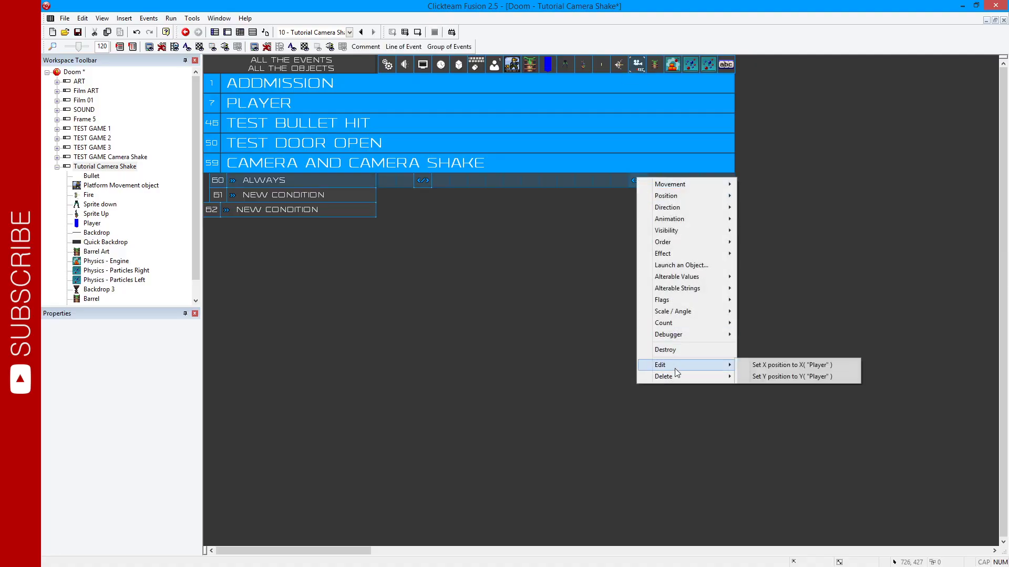
pyautogui.click(778, 377)
pyautogui.click(419, 232)
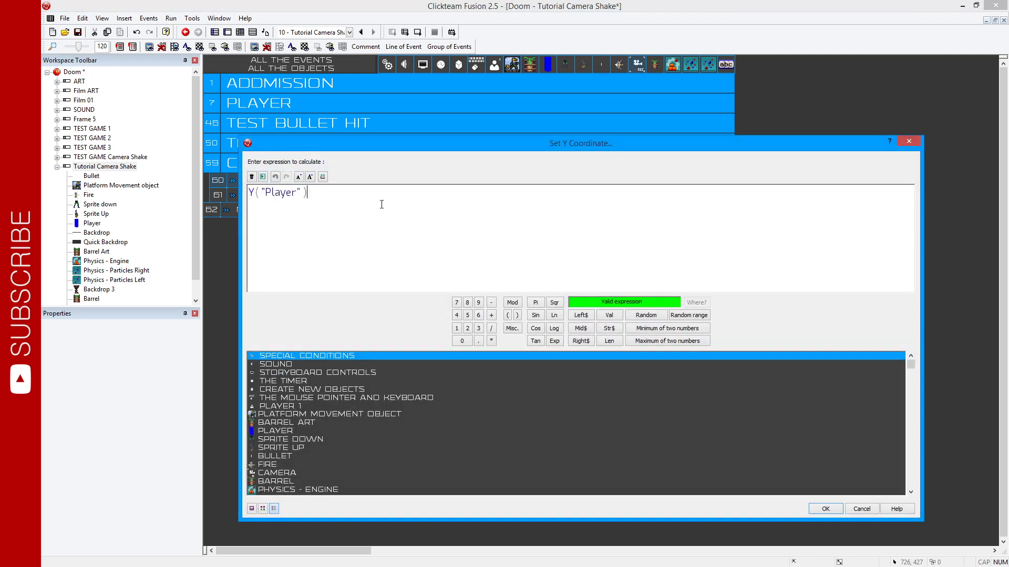
pyautogui.click(478, 327)
pyautogui.click(467, 328)
pyautogui.click(812, 509)
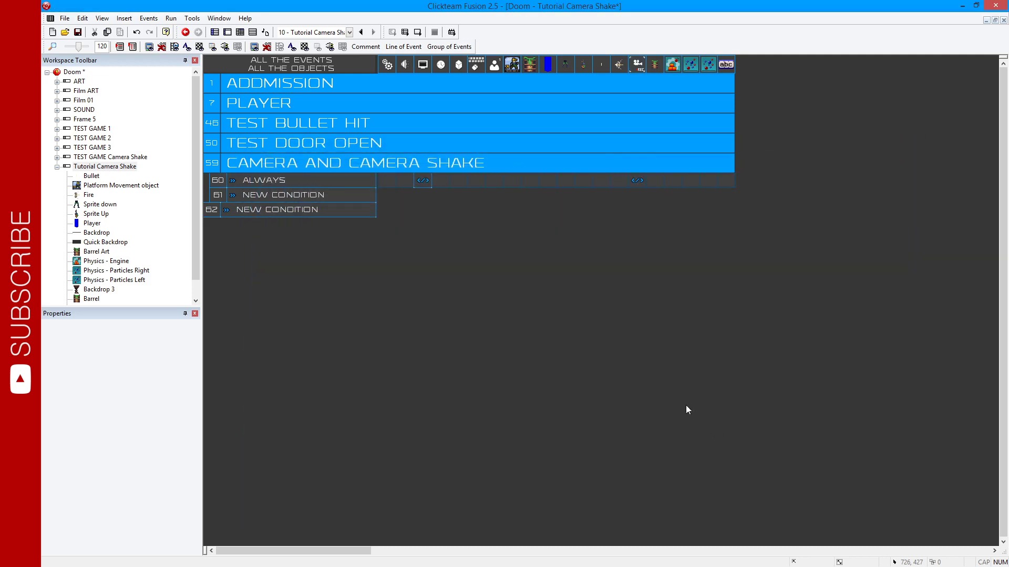
pyautogui.press('F7')
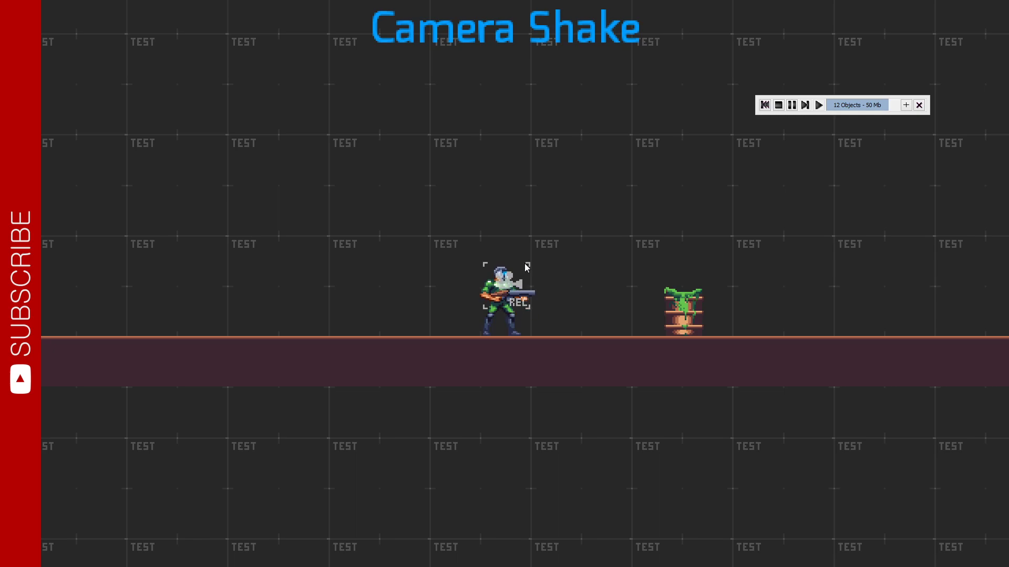
pyautogui.press('Escape')
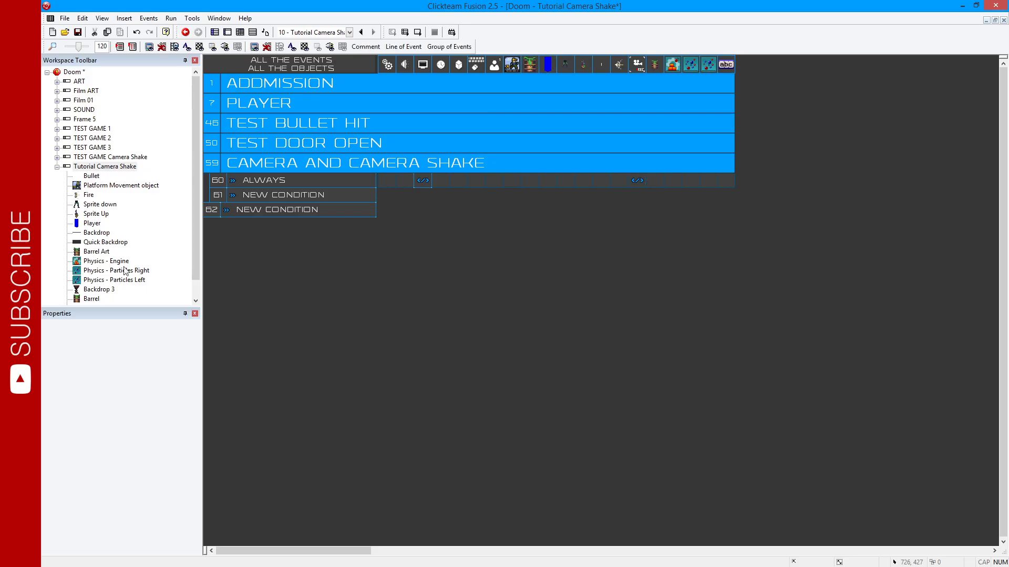
# Add four alterable values to the Camera and name the first one C_Range.
pyautogui.scroll(-1, 105, 236)
pyautogui.click(95, 290)
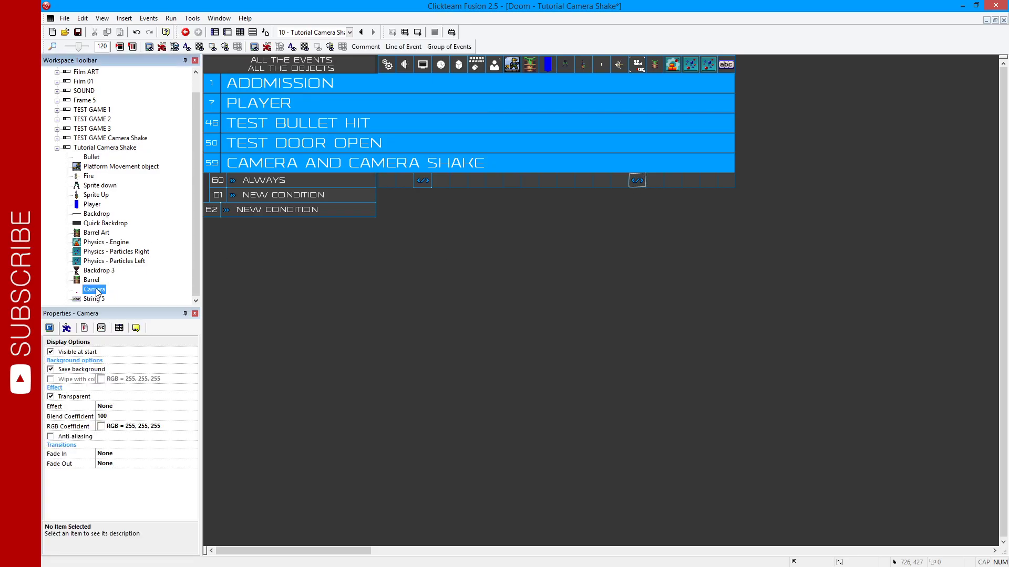
pyautogui.click(101, 328)
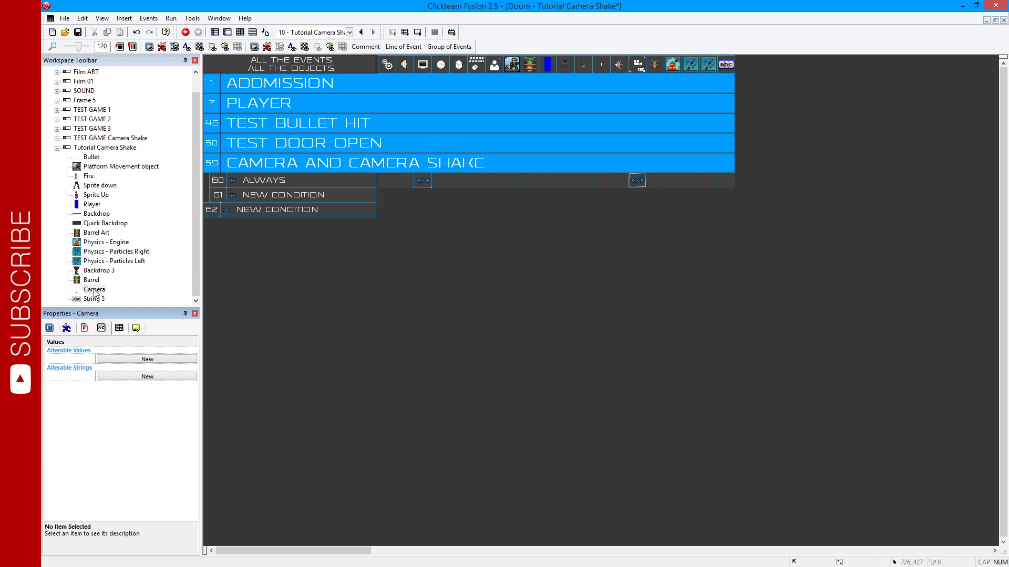
pyautogui.click(103, 360)
pyautogui.click(104, 370)
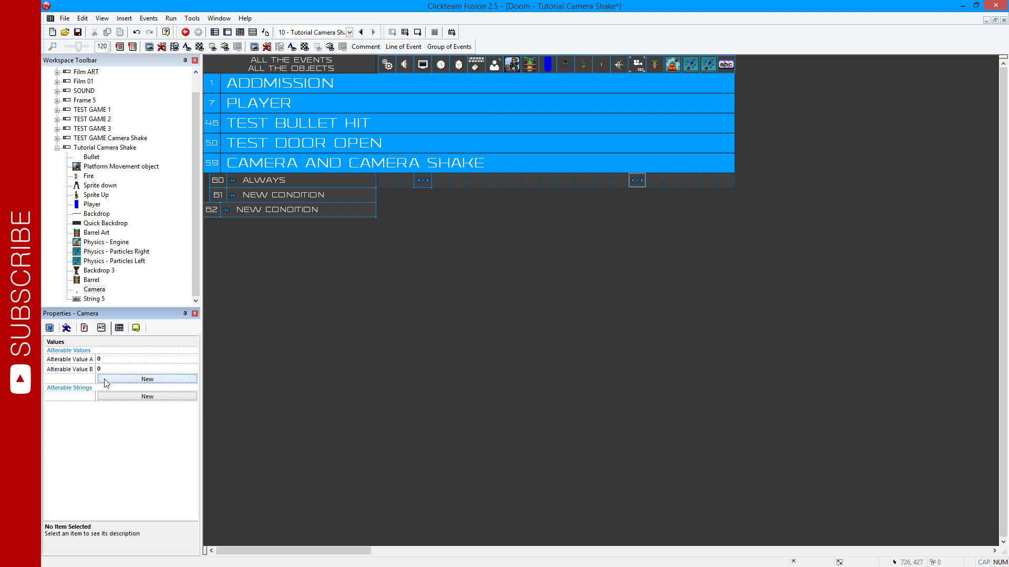
pyautogui.click(104, 379)
pyautogui.click(104, 389)
pyautogui.doubleClick(86, 361)
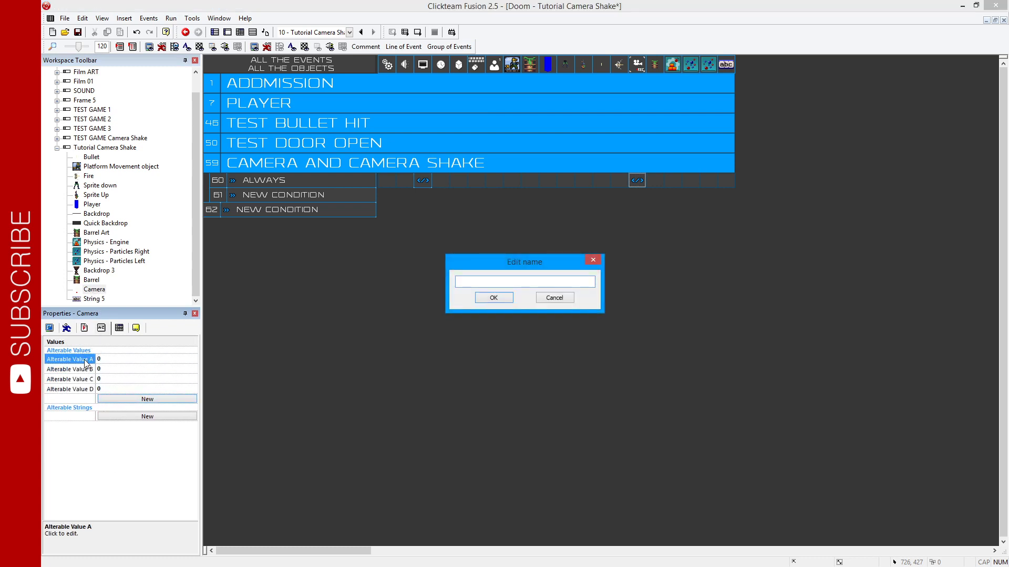
pyautogui.write('Range')
pyautogui.press('Return')
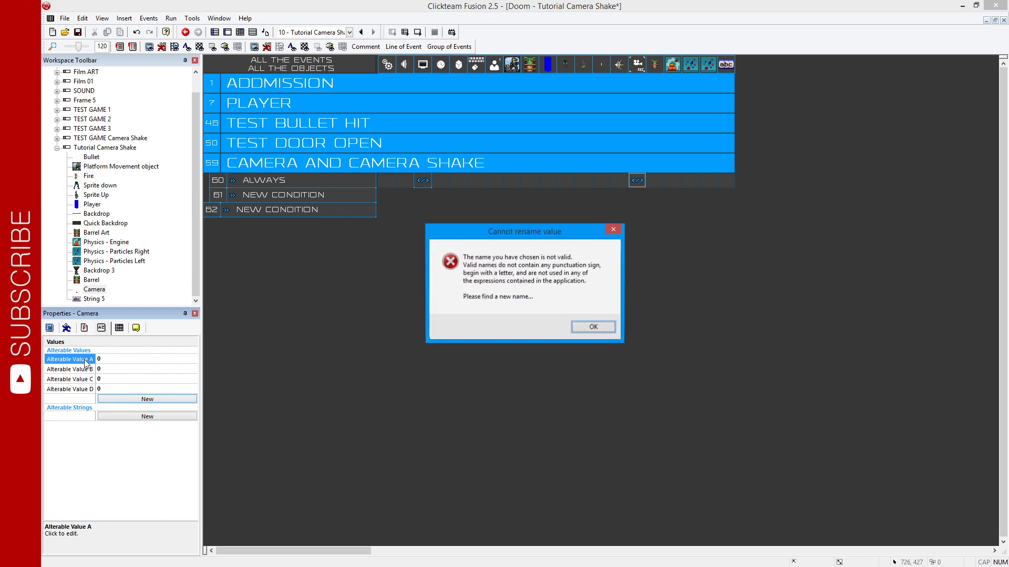
pyautogui.press('Return')
pyautogui.write('C_Range')
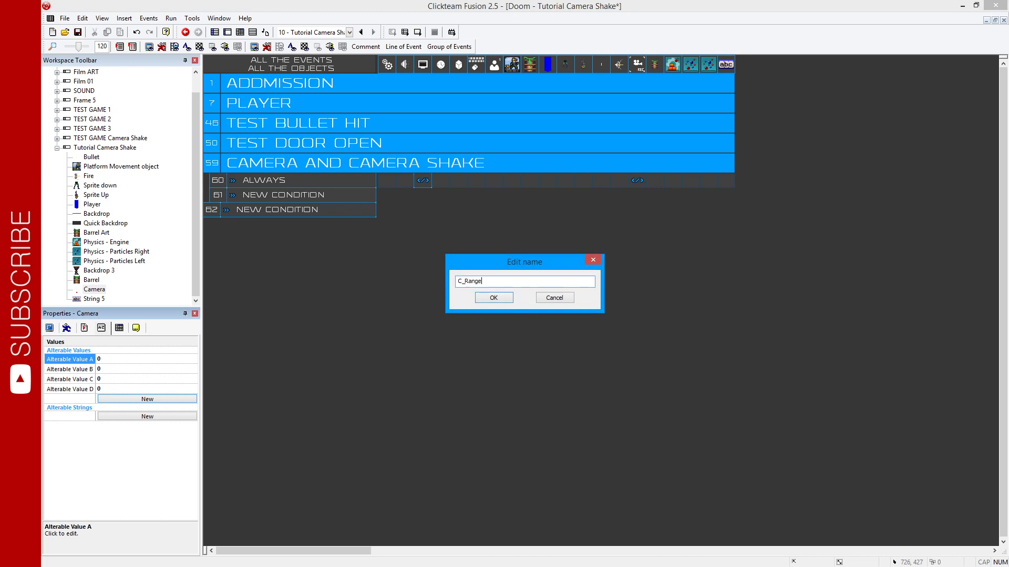
pyautogui.press('Return')
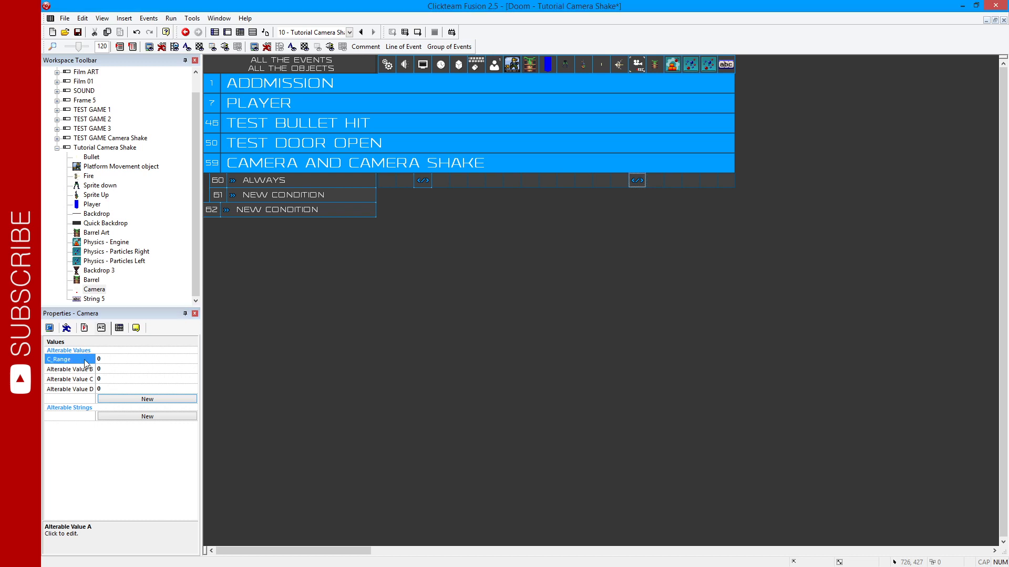
# Name the other three Camera values Code_Dir, Xspeed and Yspeed.
pyautogui.click(72, 369)
pyautogui.write('Code_Dir')
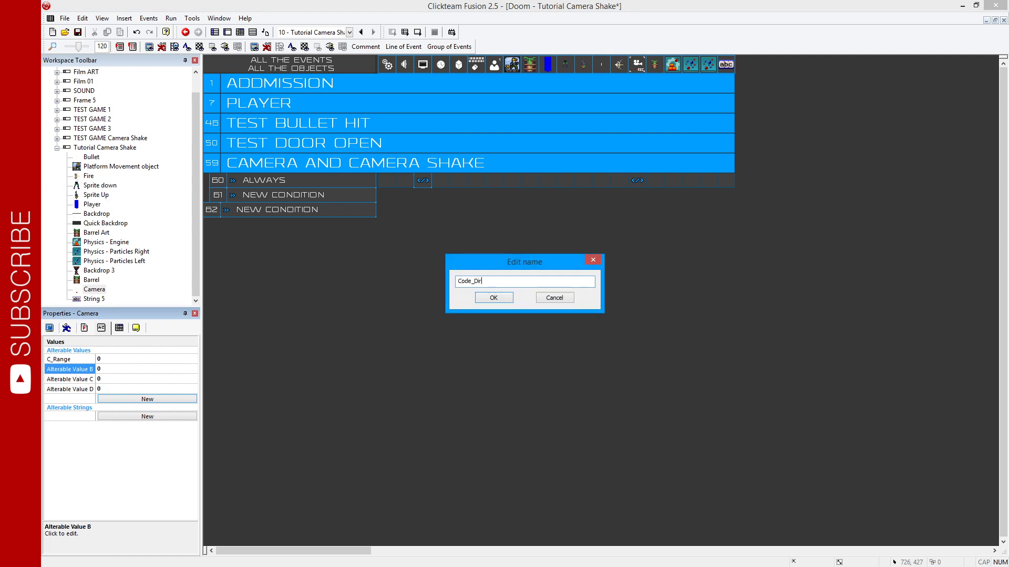
pyautogui.press('Return')
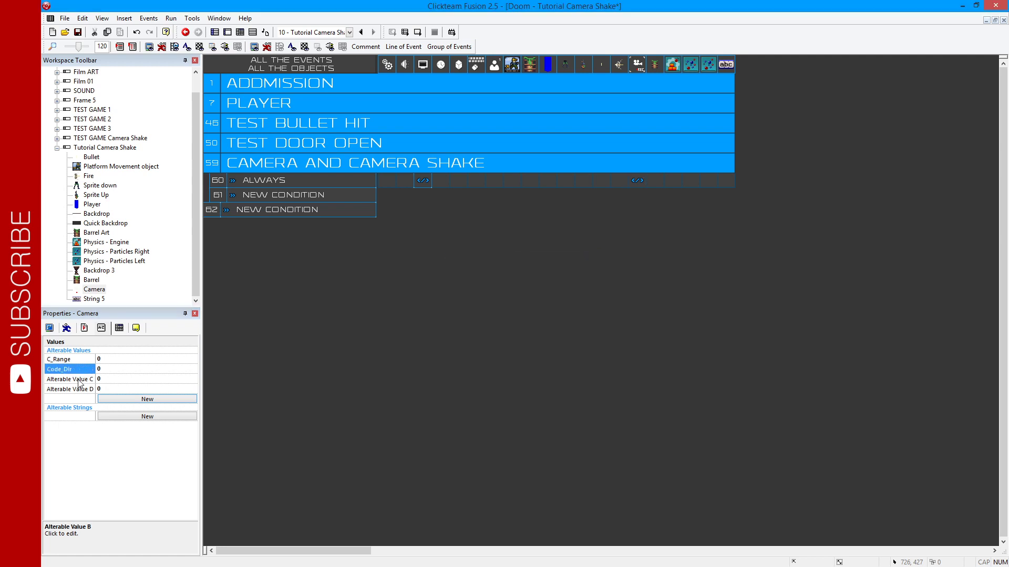
pyautogui.click(74, 380)
pyautogui.write('Xspee')
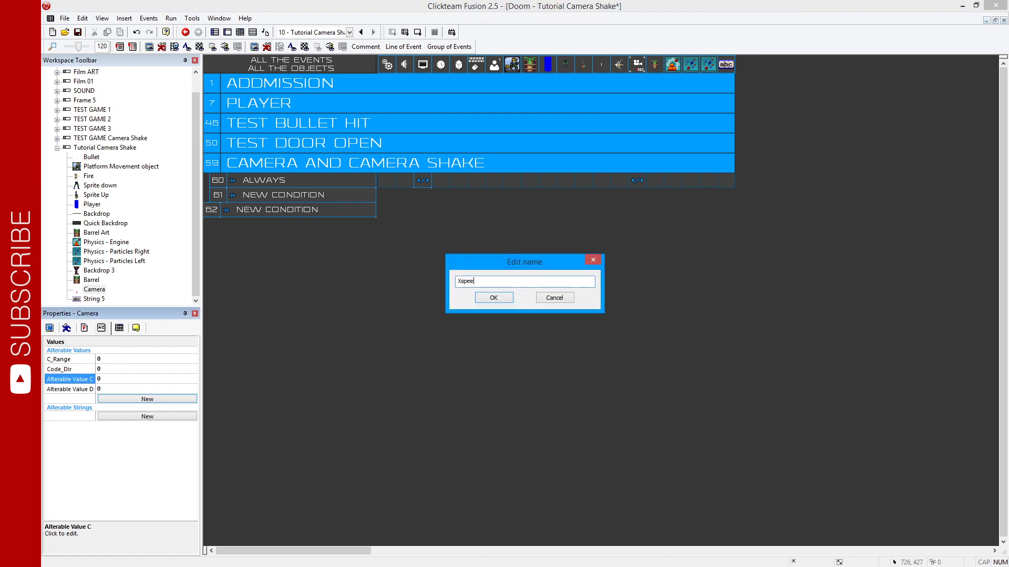
pyautogui.write('d')
pyautogui.press('Return')
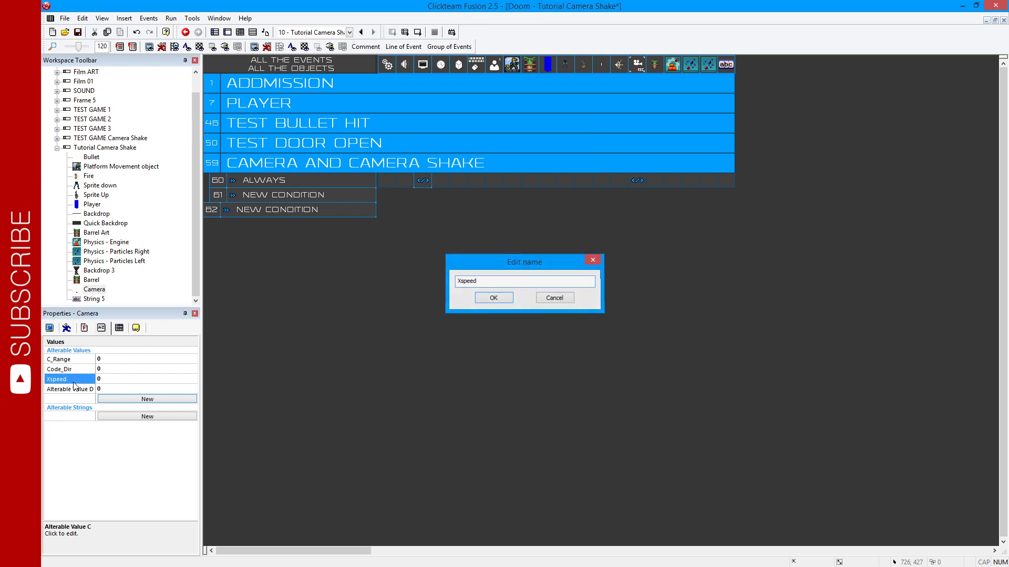
pyautogui.click(60, 389)
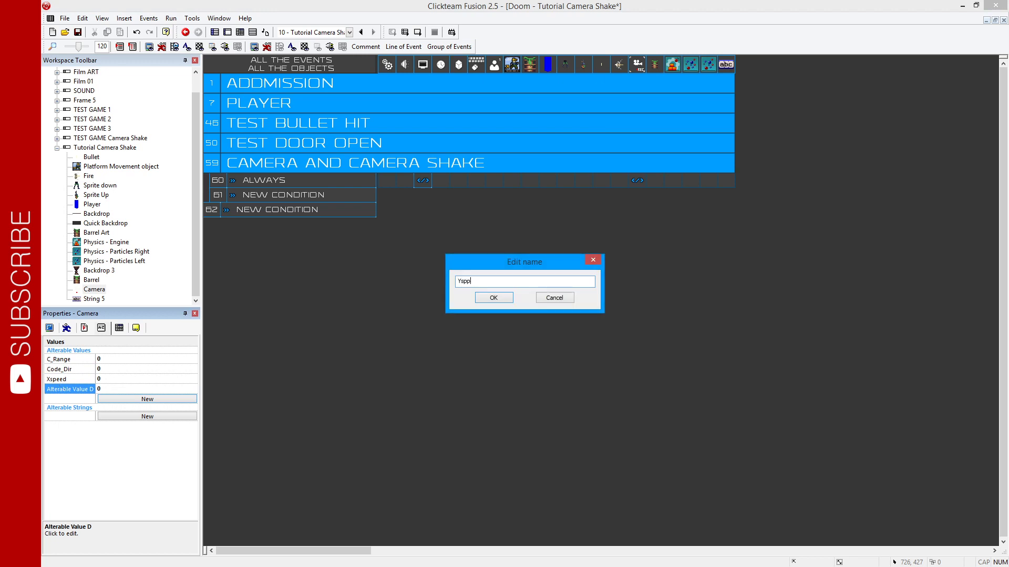
pyautogui.press('Return')
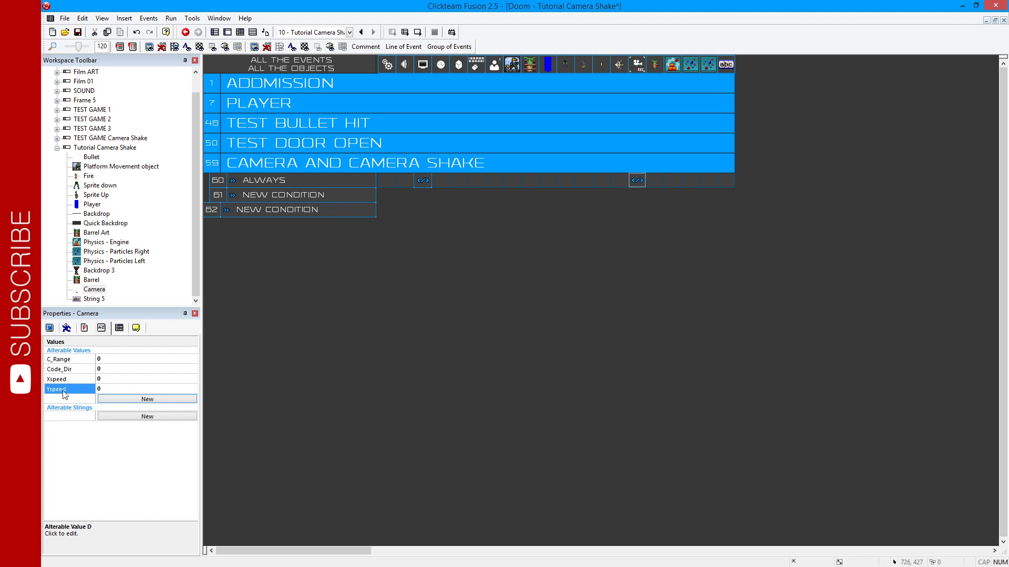
# Add event 61 that repeats while the Left arrow key is pressed.
pyautogui.click(301, 196)
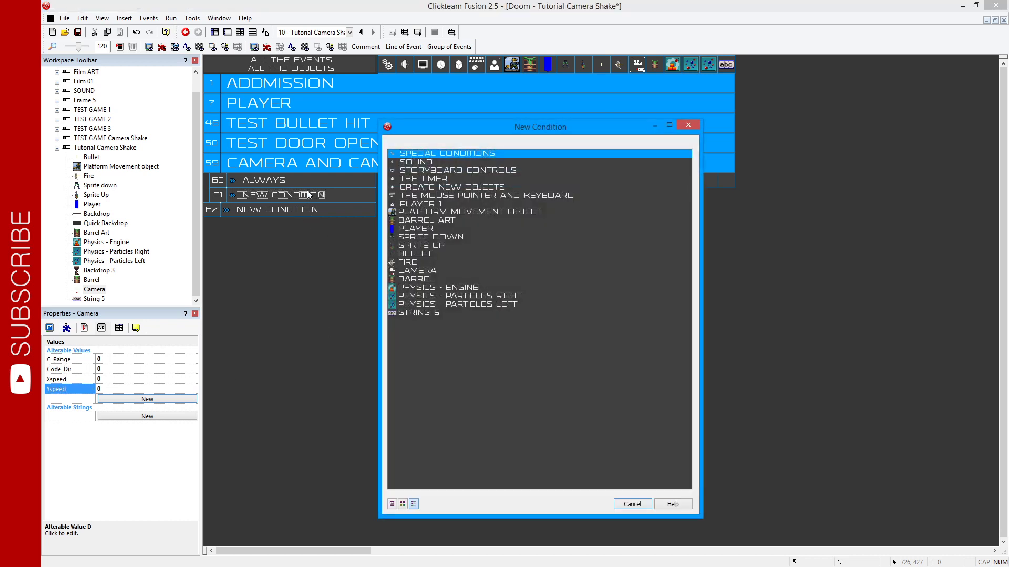
pyautogui.click(479, 196)
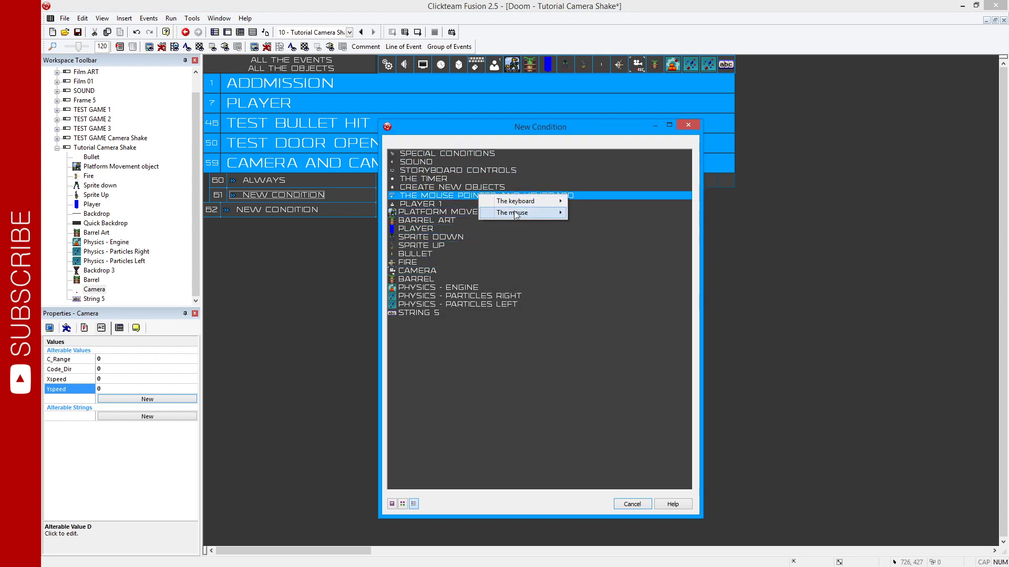
pyautogui.moveTo(515, 201)
pyautogui.click(586, 212)
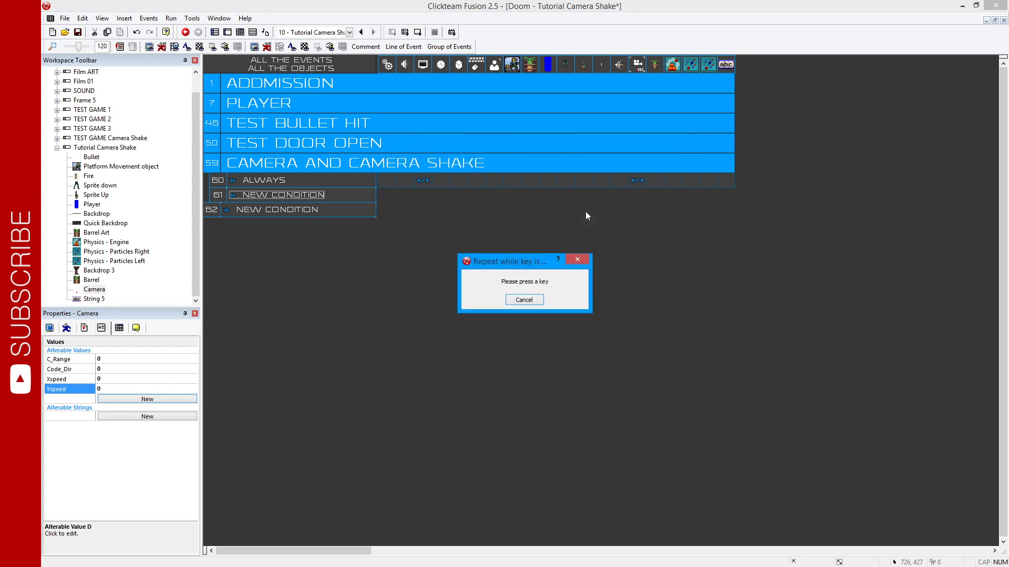
pyautogui.press('Left')
# Copy that condition into event 62 and make it watch the Right arrow key.
pyautogui.moveTo(284, 198); pyautogui.dragTo(232, 210)
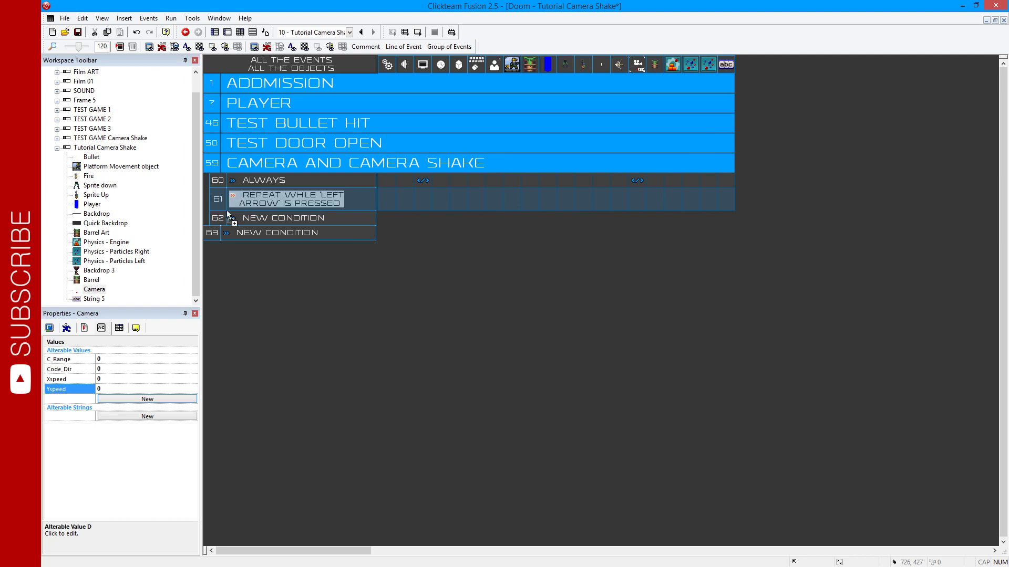
pyautogui.doubleClick(290, 226)
pyautogui.press('Right')
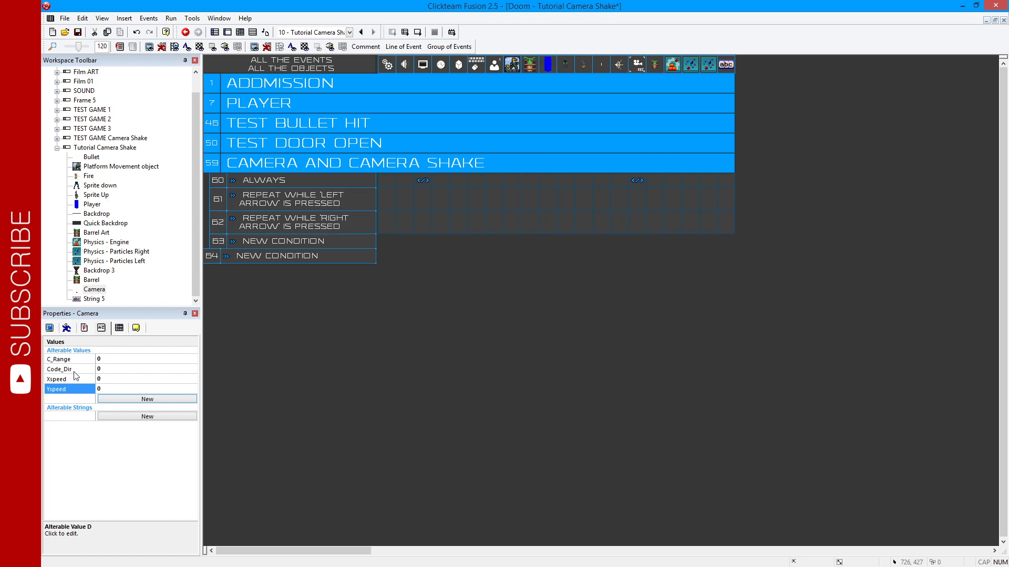
pyautogui.click(58, 370)
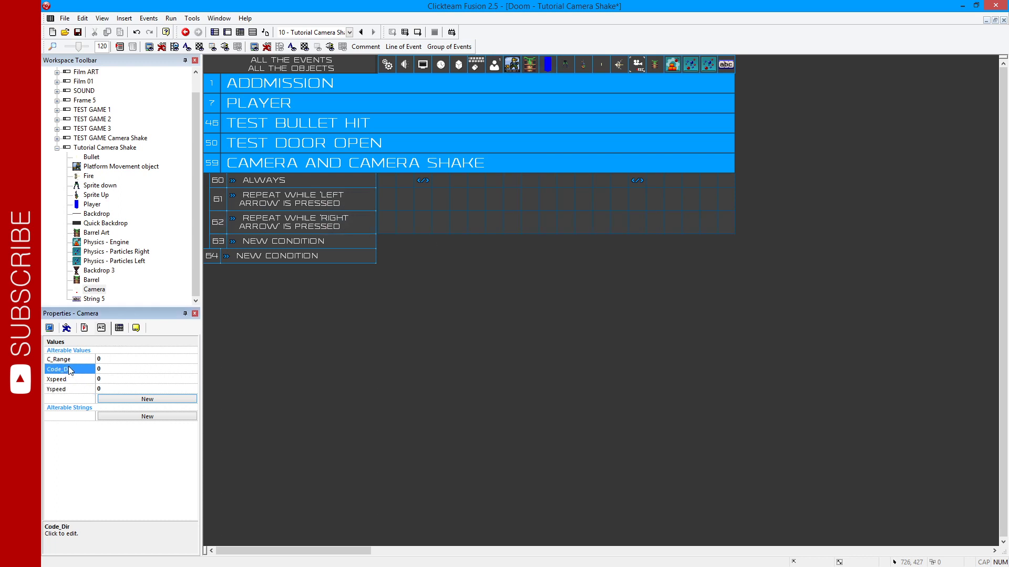
# Make the Left arrow event set the Camera's Code_Dir to -1.
pyautogui.click(635, 197)
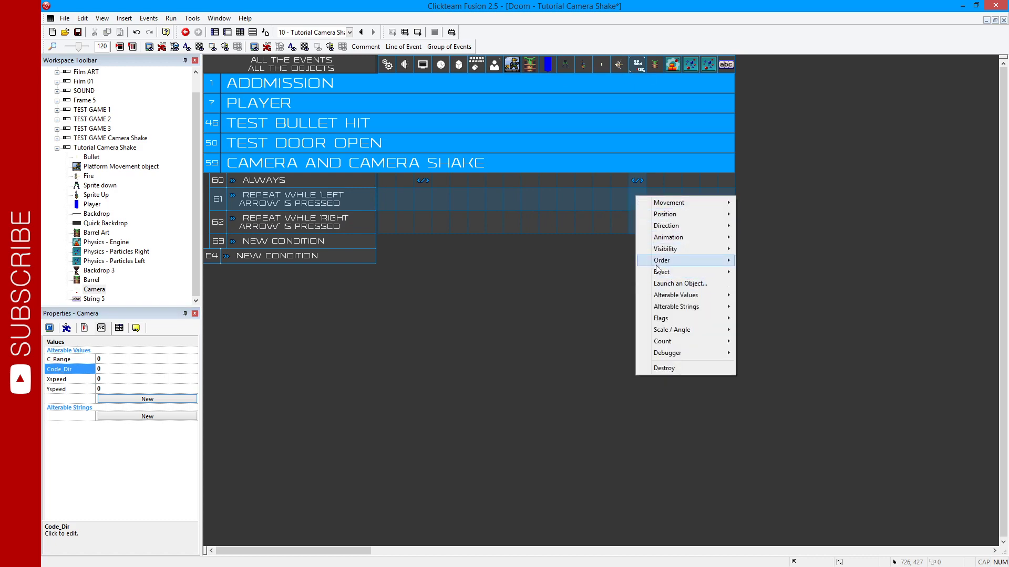
pyautogui.moveTo(688, 298)
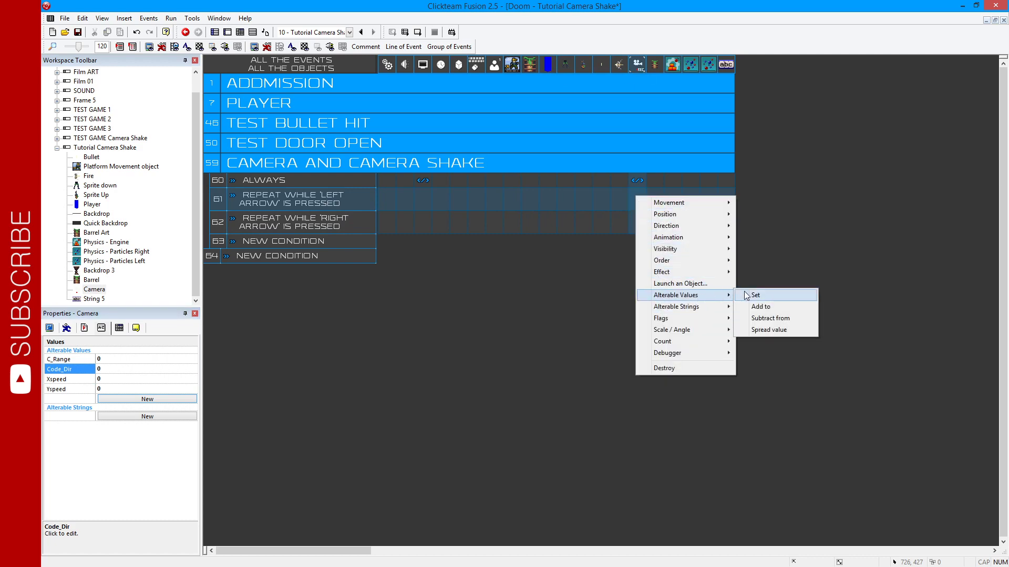
pyautogui.click(744, 295)
pyautogui.moveTo(321, 129); pyautogui.dragTo(372, 113)
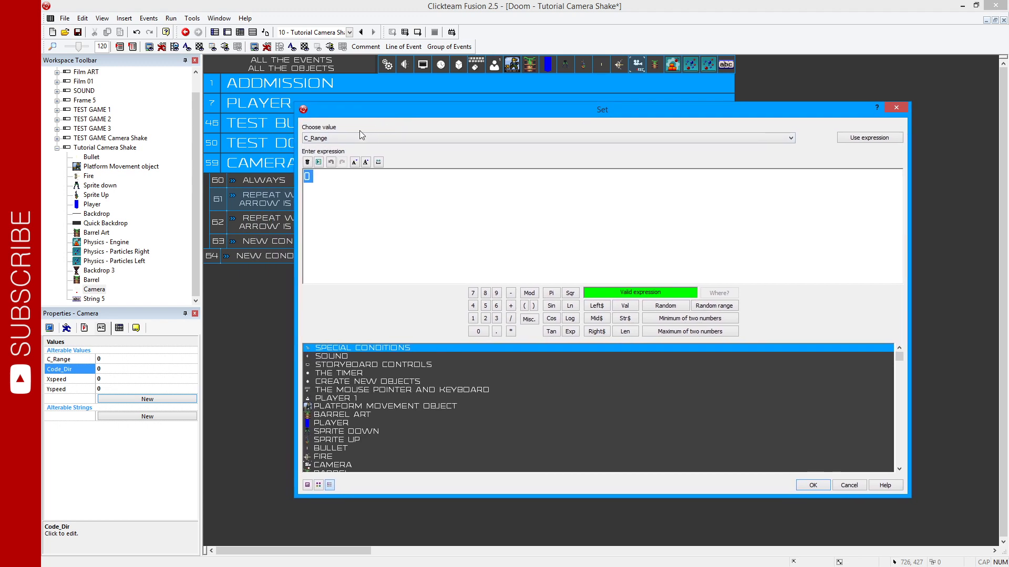
pyautogui.click(336, 138)
pyautogui.click(326, 155)
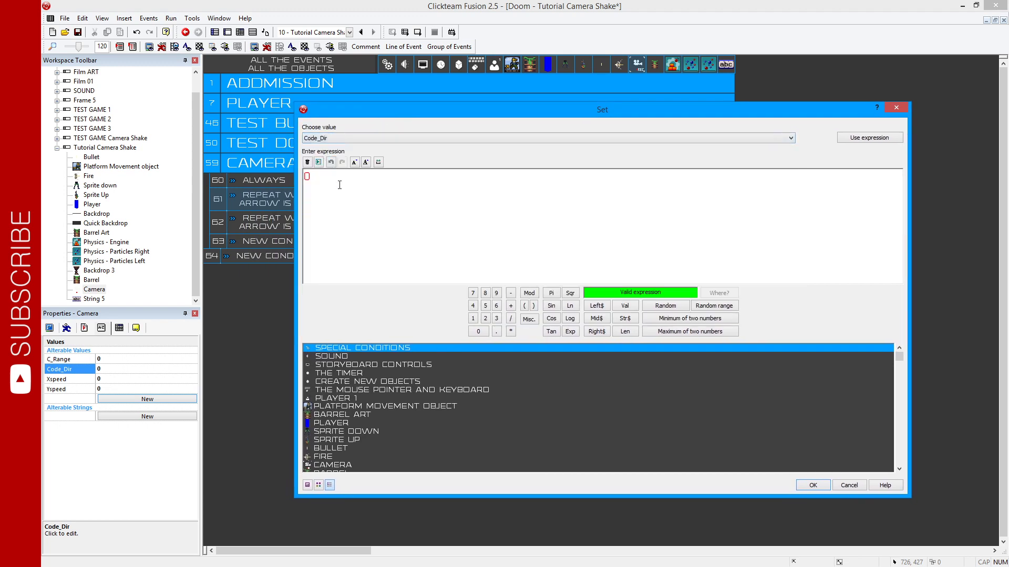
pyautogui.click(473, 318)
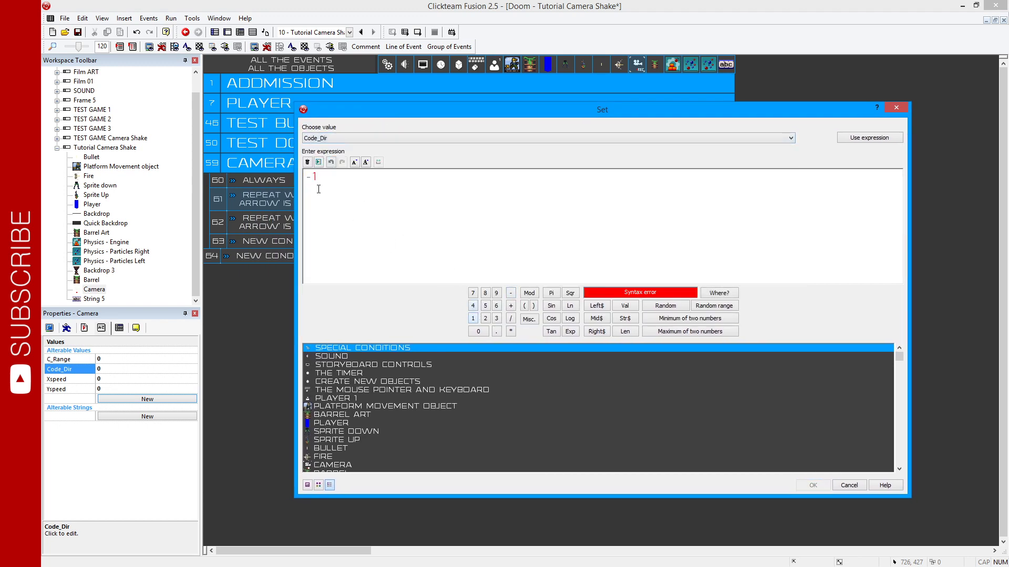
pyautogui.click(314, 176)
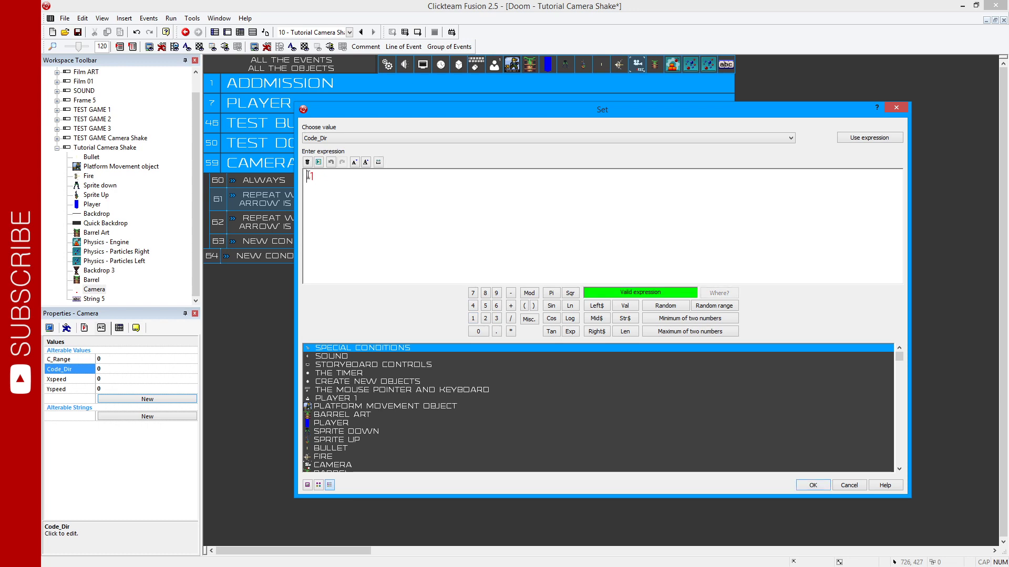
pyautogui.click(807, 488)
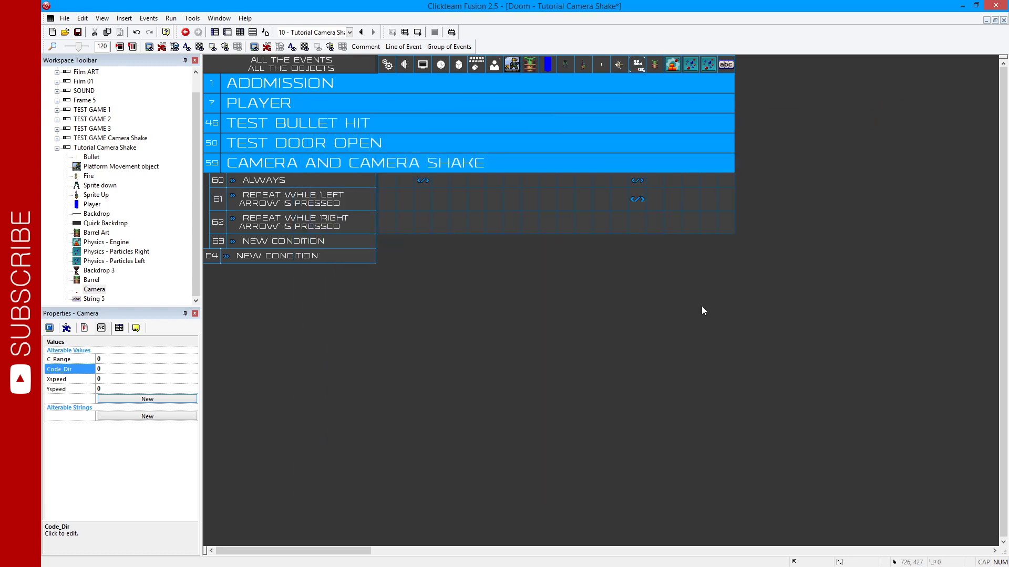
# Make the Right arrow event set the Camera's Code_Dir to 1.
pyautogui.rightClick(638, 220)
pyautogui.moveTo(699, 315)
pyautogui.click(772, 315)
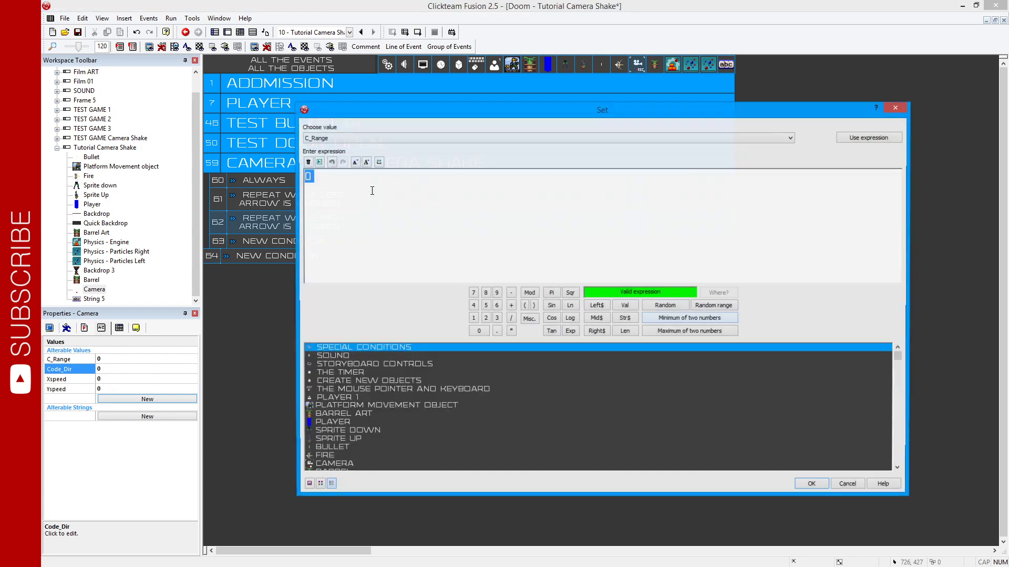
pyautogui.click(328, 139)
pyautogui.click(322, 153)
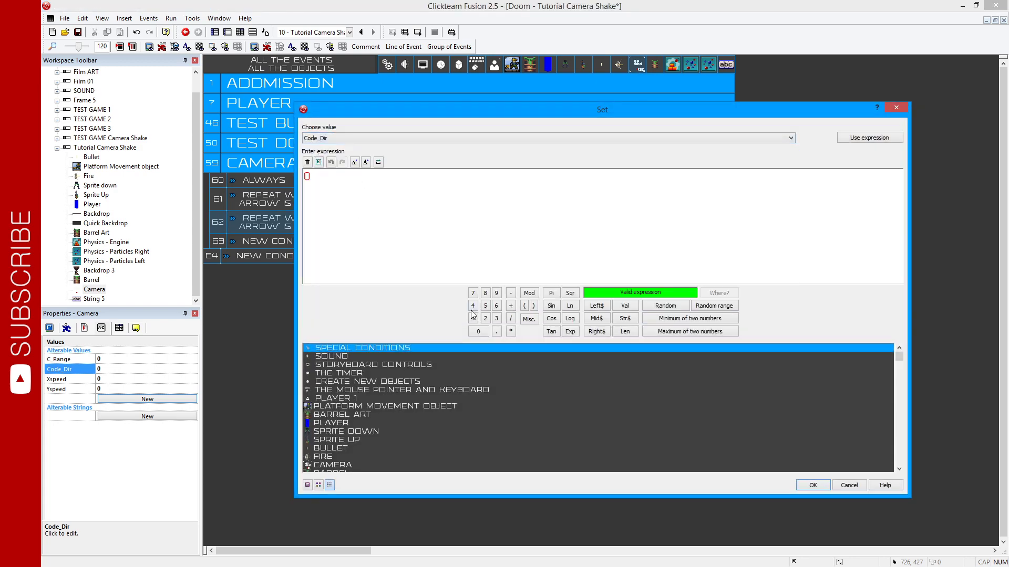
pyautogui.click(812, 485)
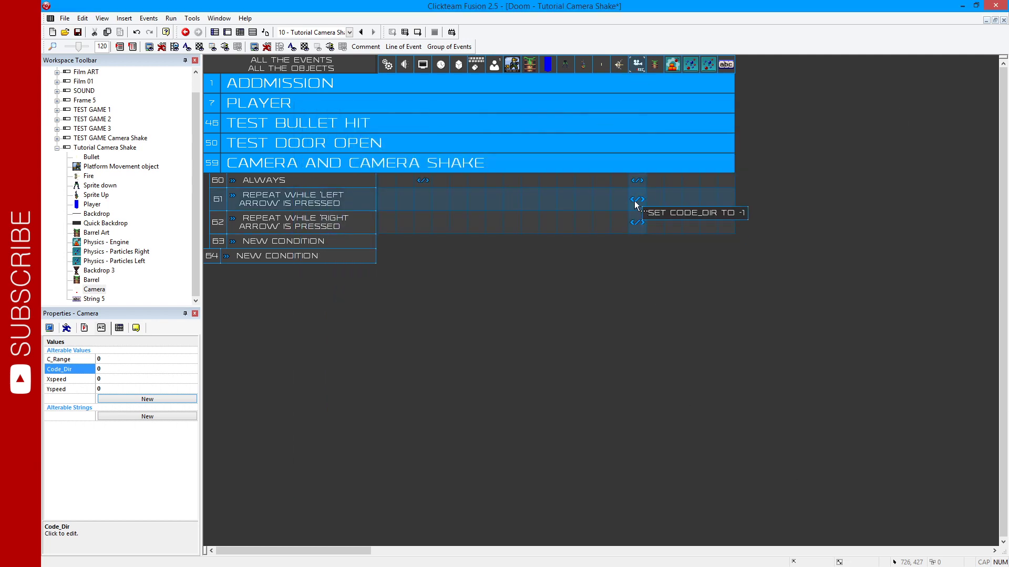
# Add event 63 testing whether the Camera's Code_Dir equals -1.
pyautogui.click(319, 242)
pyautogui.click(419, 270)
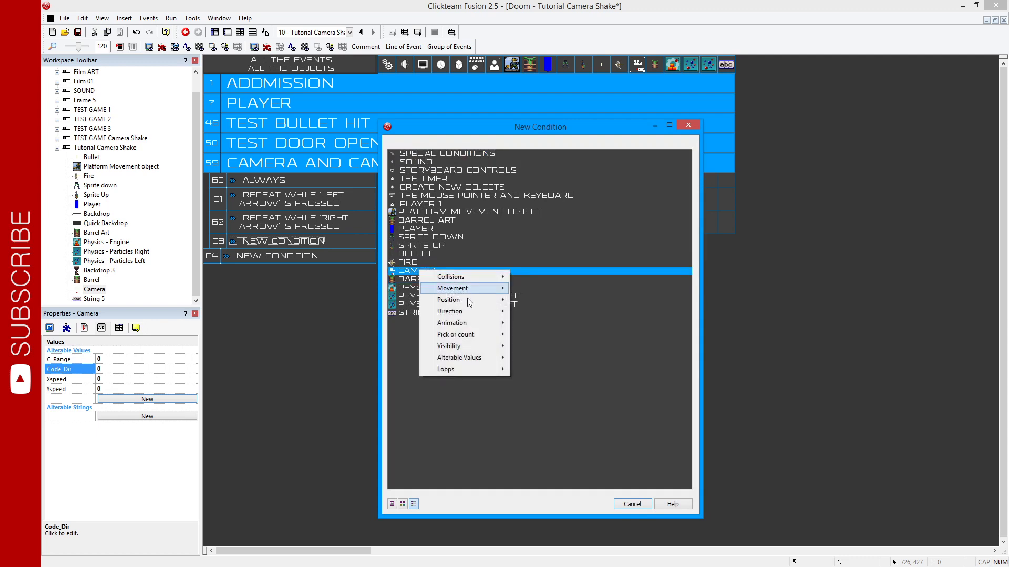
pyautogui.moveTo(500, 360)
pyautogui.click(540, 357)
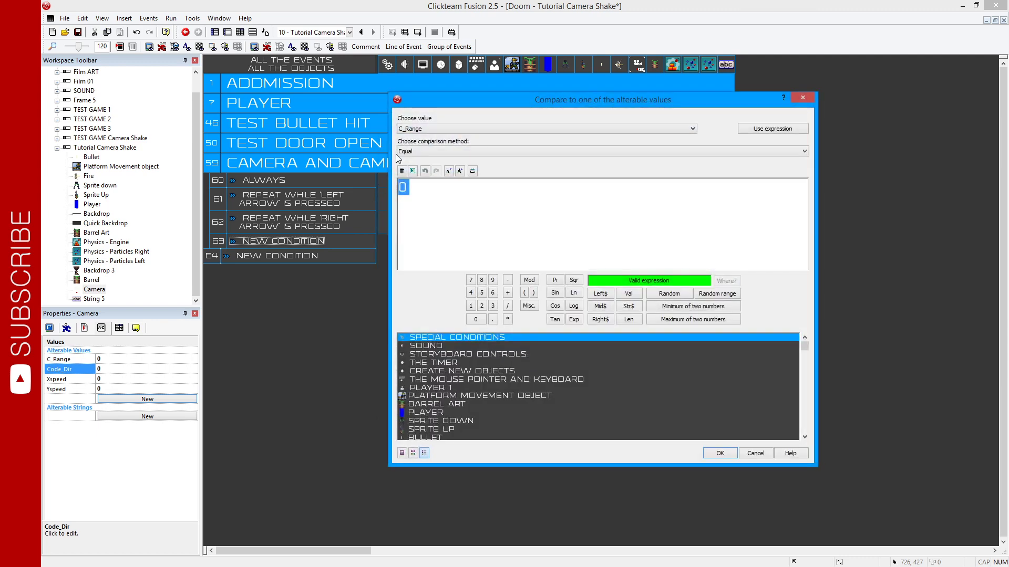
pyautogui.click(414, 129)
pyautogui.click(415, 144)
pyautogui.click(507, 280)
pyautogui.click(471, 306)
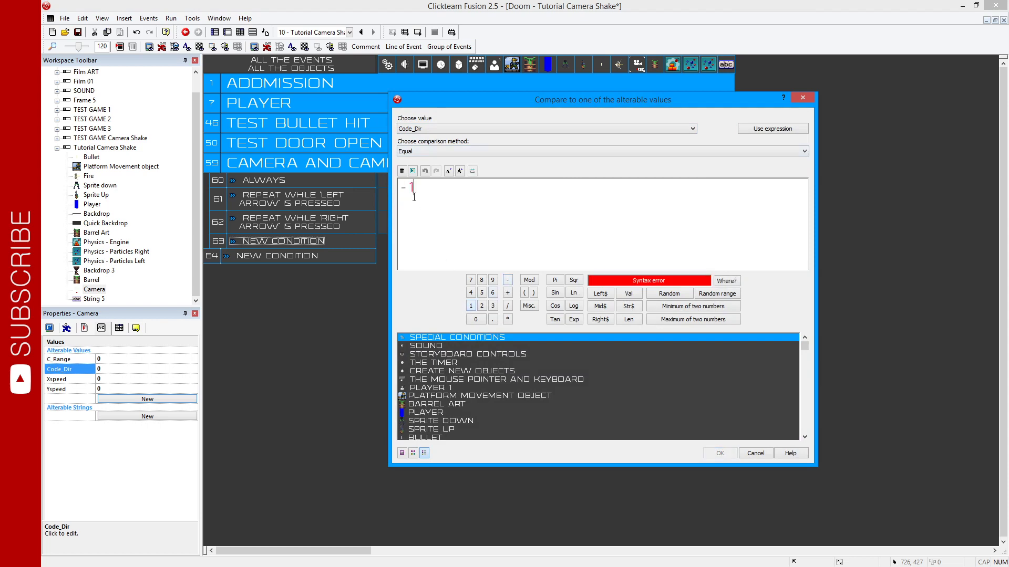
pyautogui.press('BackSpace')
pyautogui.click(720, 453)
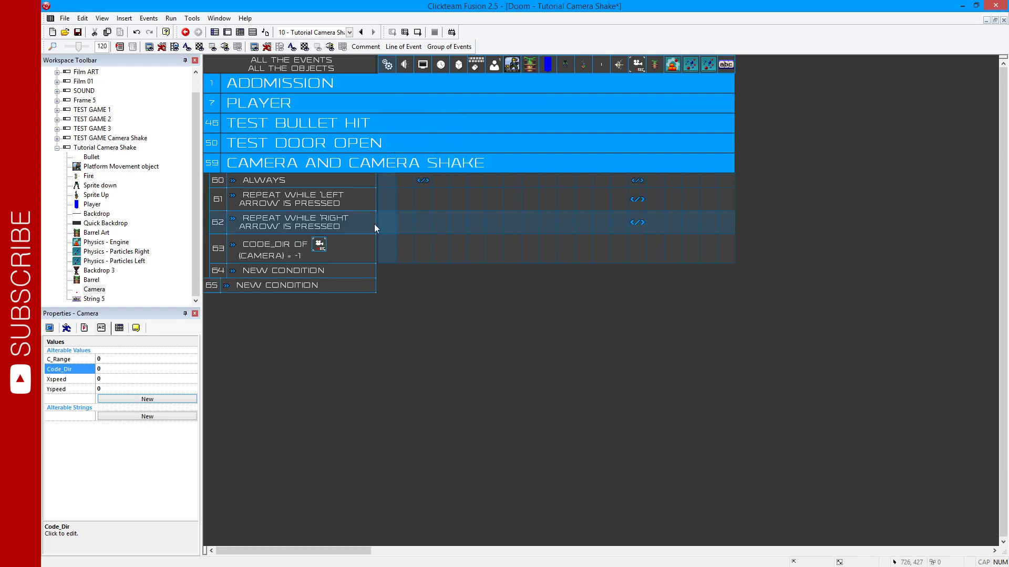
# Copy it into event 64, comparing Code_Dir against 1 instead.
pyautogui.moveTo(234, 244); pyautogui.dragTo(284, 271)
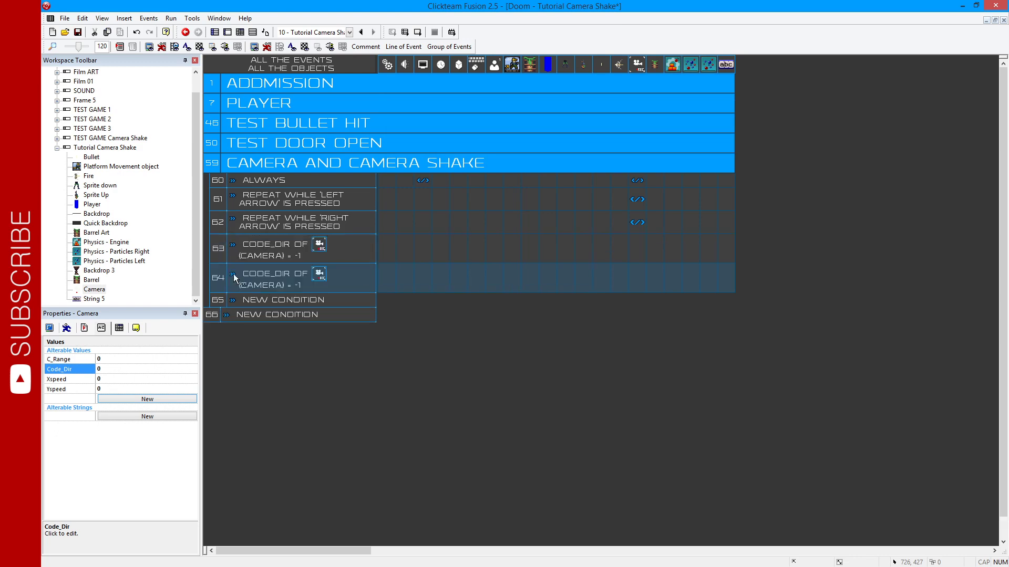
pyautogui.doubleClick(286, 287)
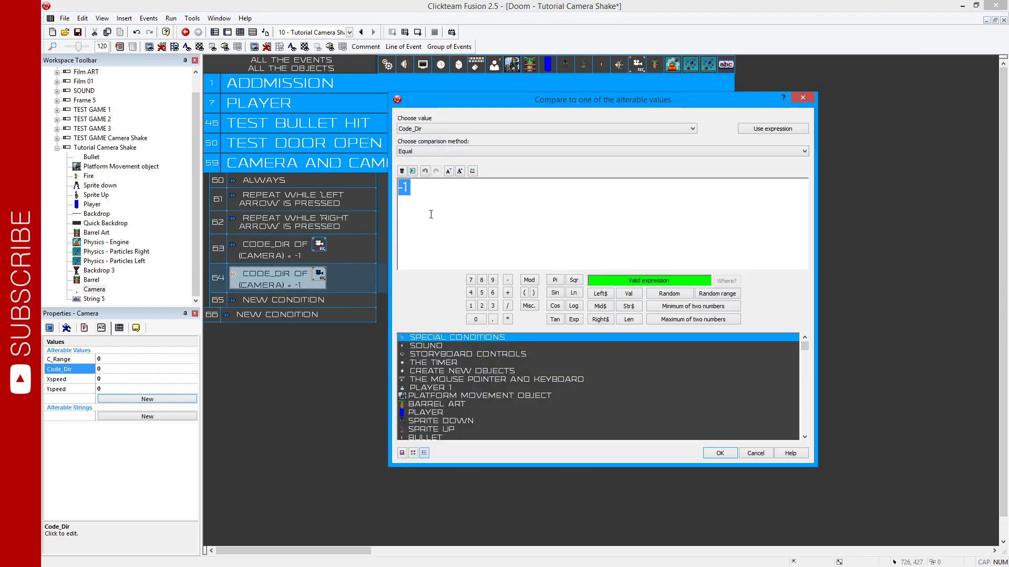
pyautogui.write('1')
pyautogui.press('Return')
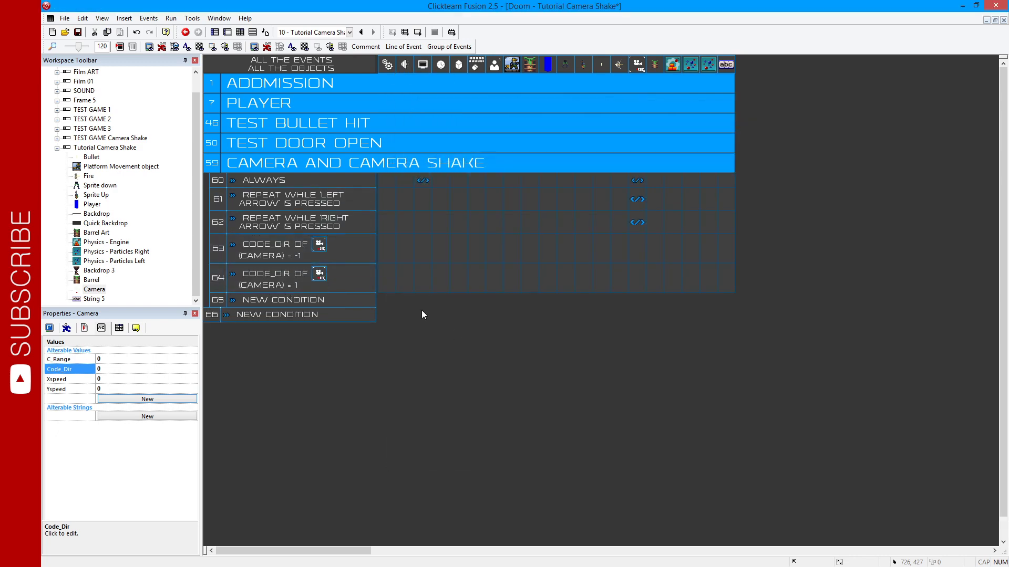
# Make event 63 subtract 4 from the Camera's C_Range.
pyautogui.click(296, 283)
pyautogui.click(636, 252)
pyautogui.moveTo(663, 350)
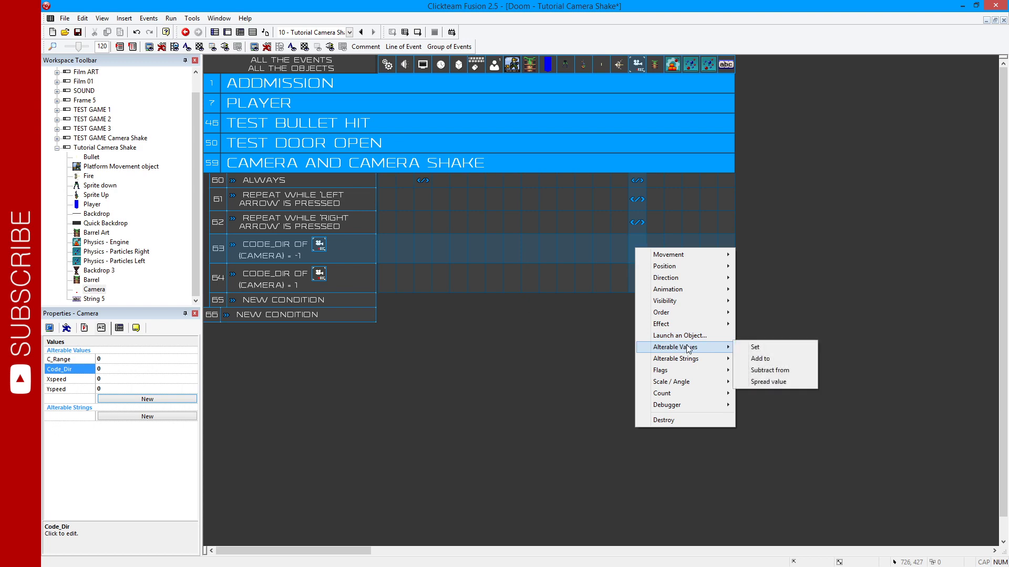
pyautogui.click(761, 372)
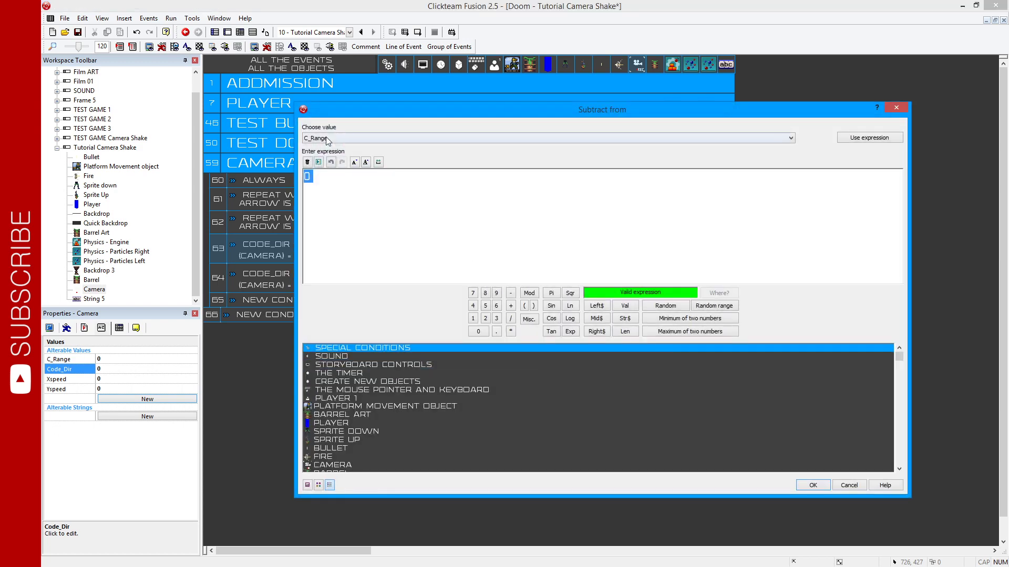
pyautogui.click(475, 307)
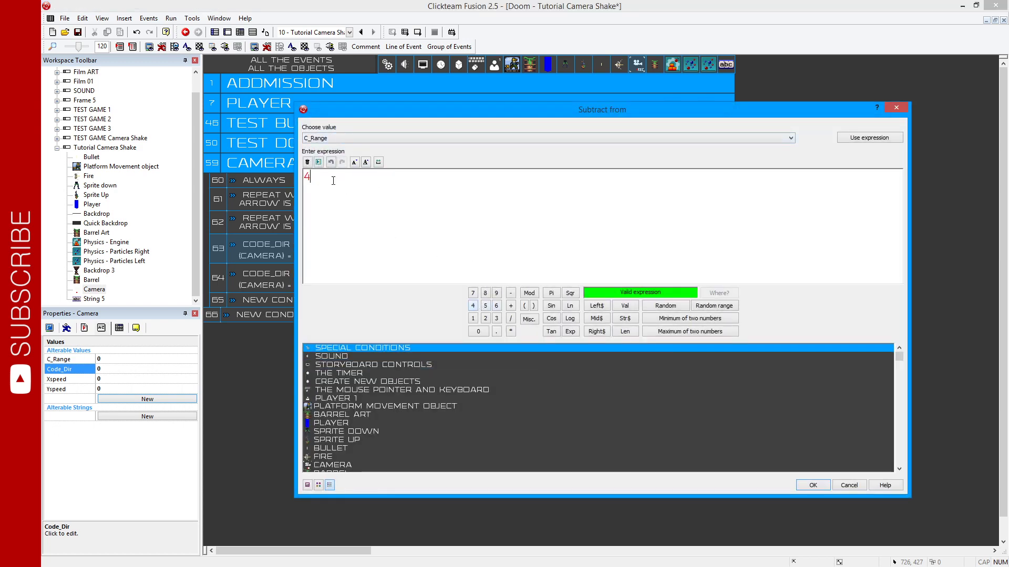
pyautogui.click(812, 484)
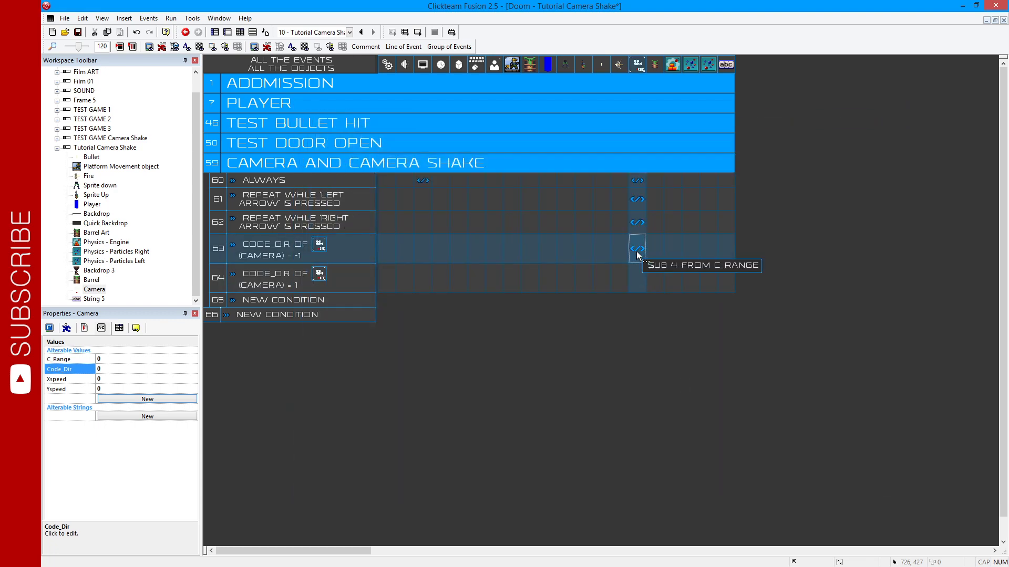
# Make event 64 add 4 to the Camera's C_Range.
pyautogui.rightClick(638, 276)
pyautogui.moveTo(665, 374)
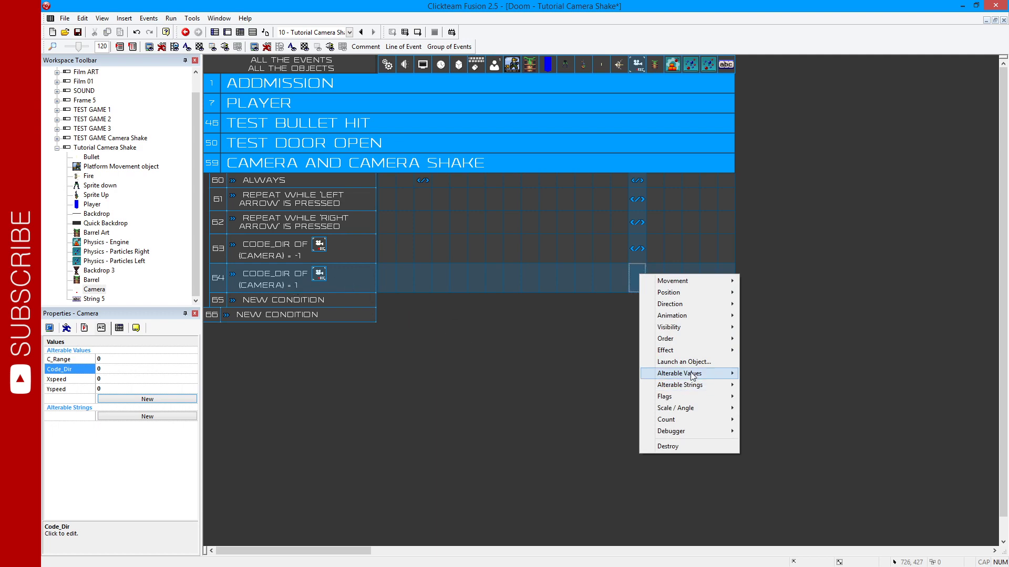
pyautogui.click(762, 385)
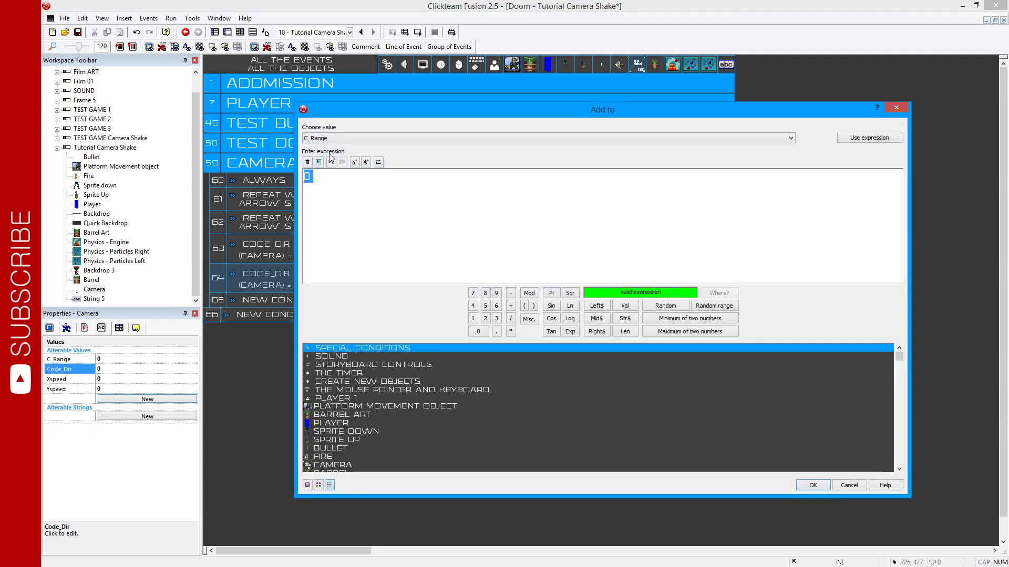
pyautogui.write('4')
pyautogui.click(813, 485)
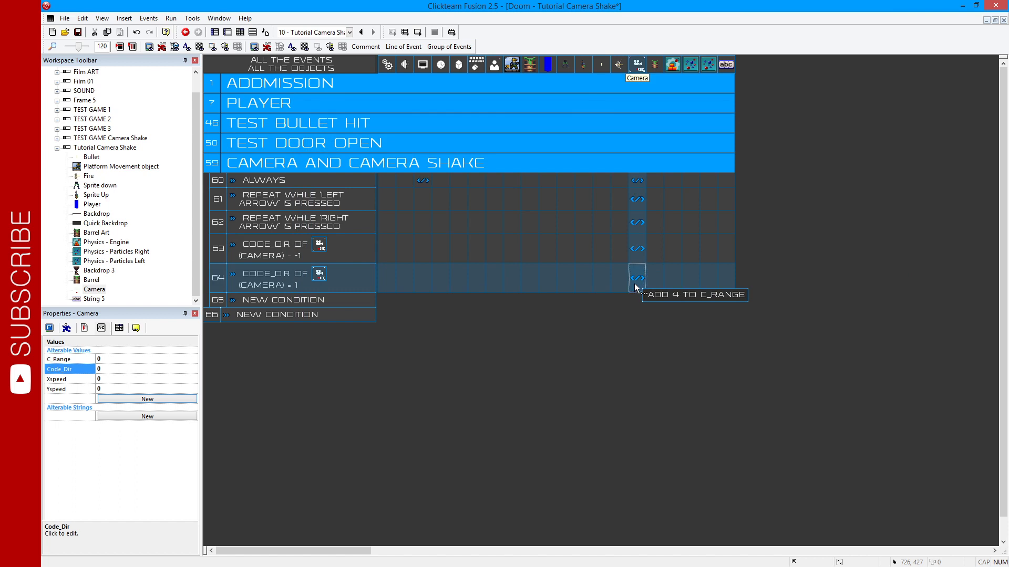
pyautogui.click(637, 180)
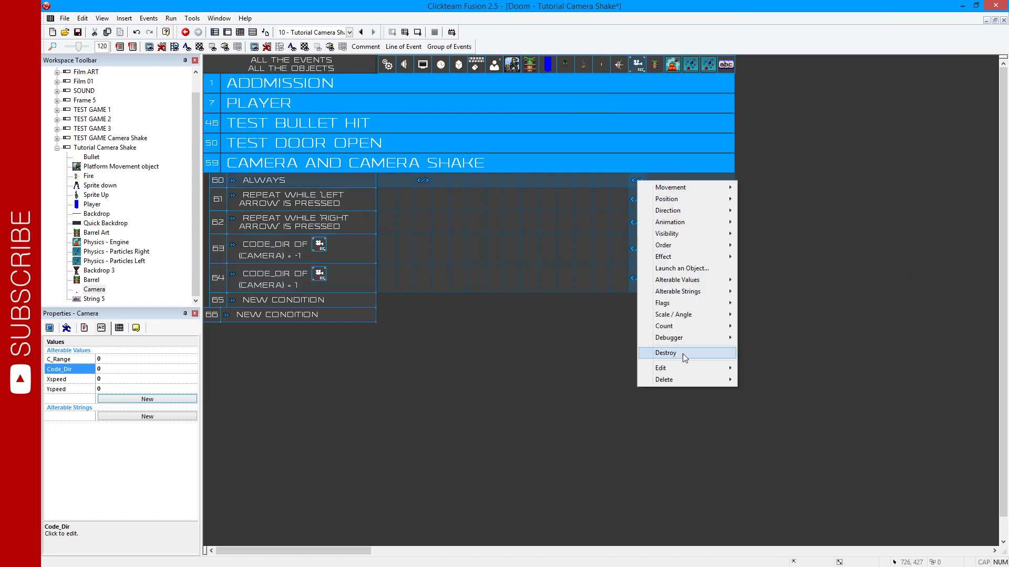
# Change the Camera's Set X position to X("Player") + C_Range("Camera").
pyautogui.moveTo(665, 369)
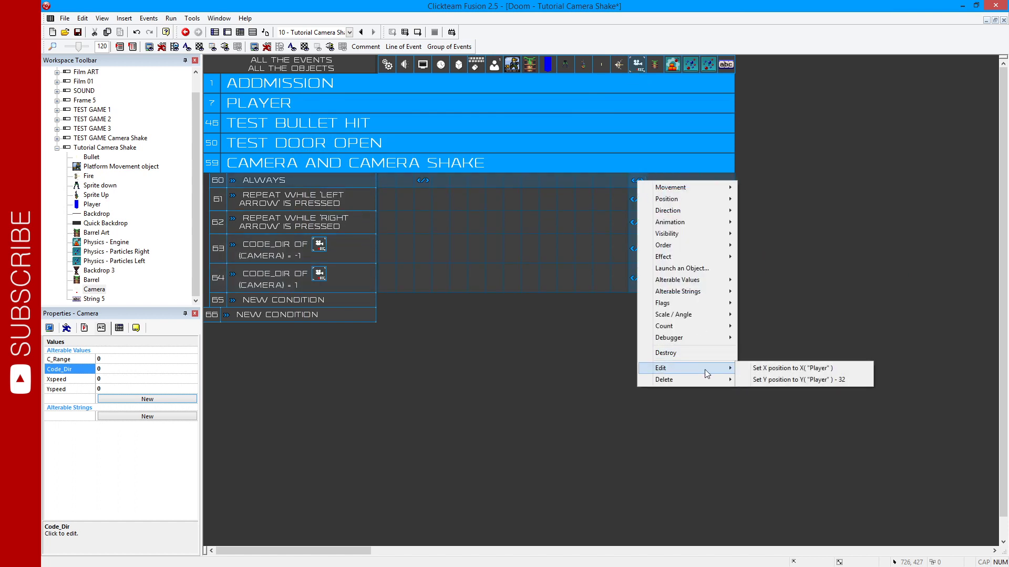
pyautogui.click(778, 370)
pyautogui.click(321, 194)
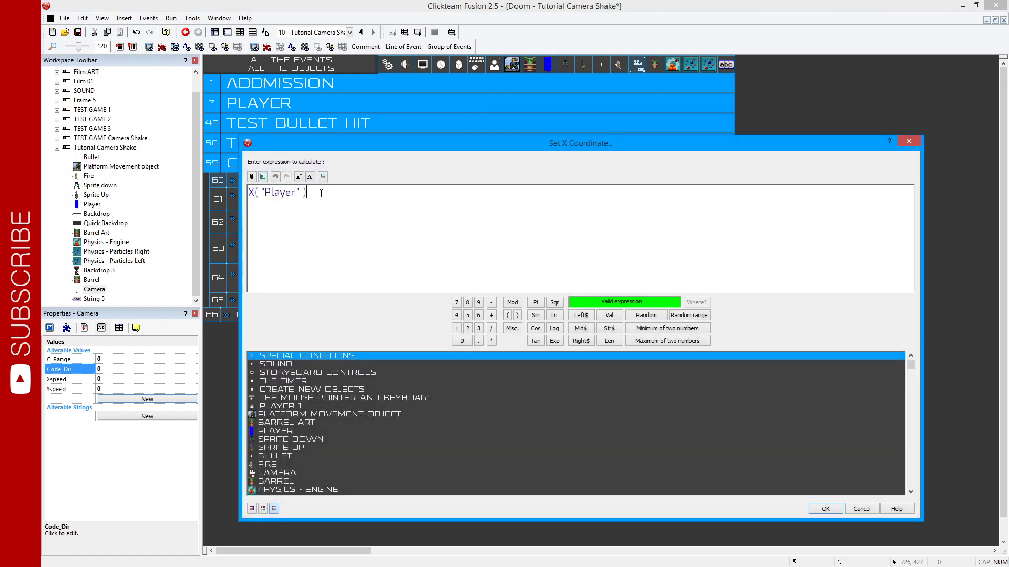
pyautogui.click(492, 316)
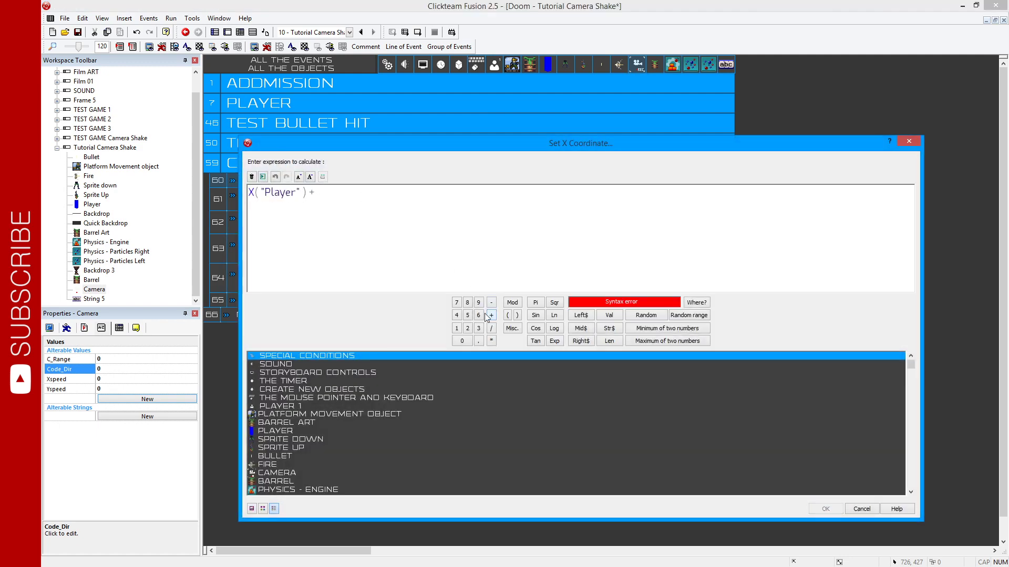
pyautogui.click(278, 471)
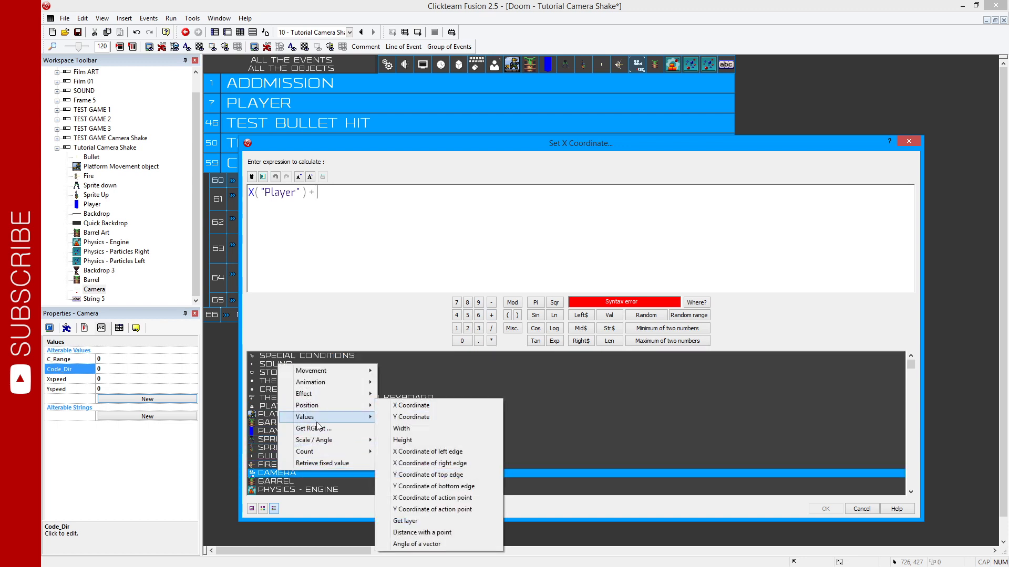
pyautogui.moveTo(327, 443)
pyautogui.moveTo(329, 416)
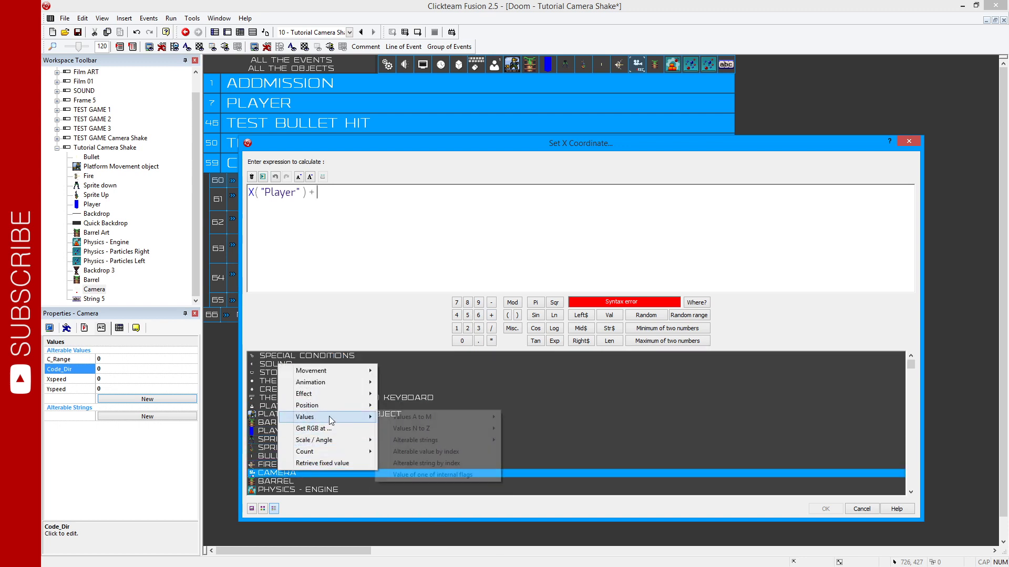
pyautogui.moveTo(475, 421)
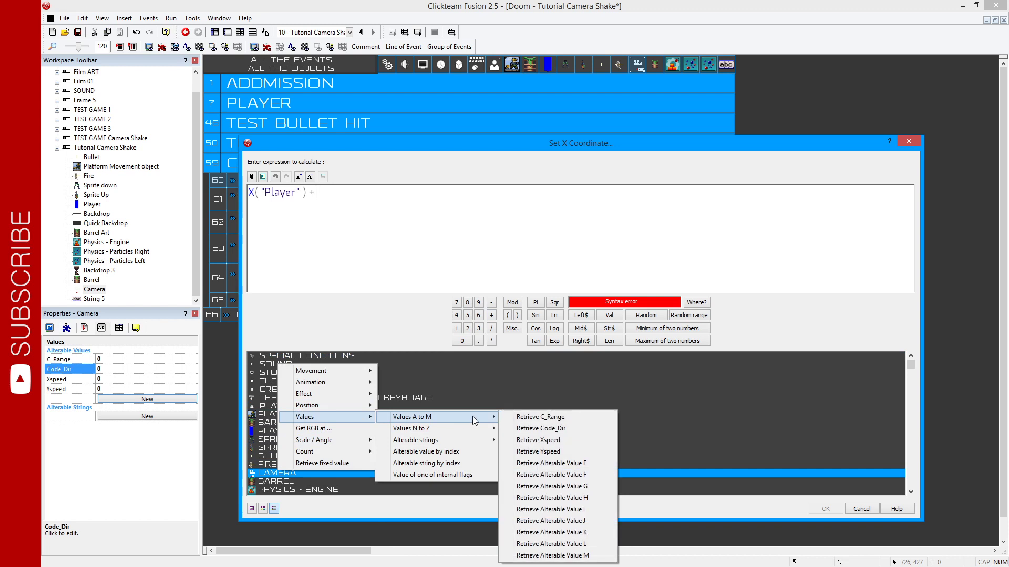
pyautogui.click(554, 418)
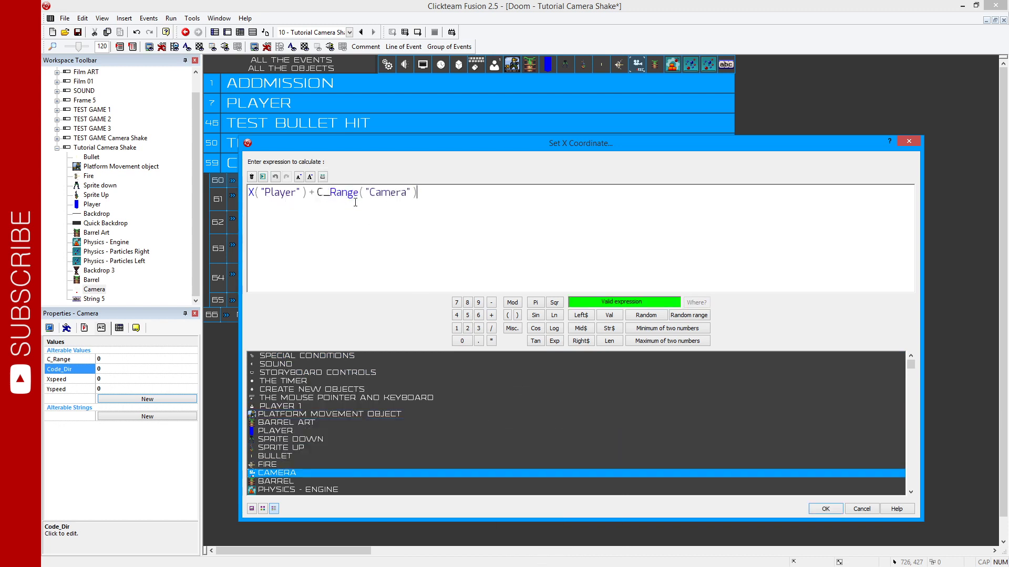
pyautogui.click(821, 508)
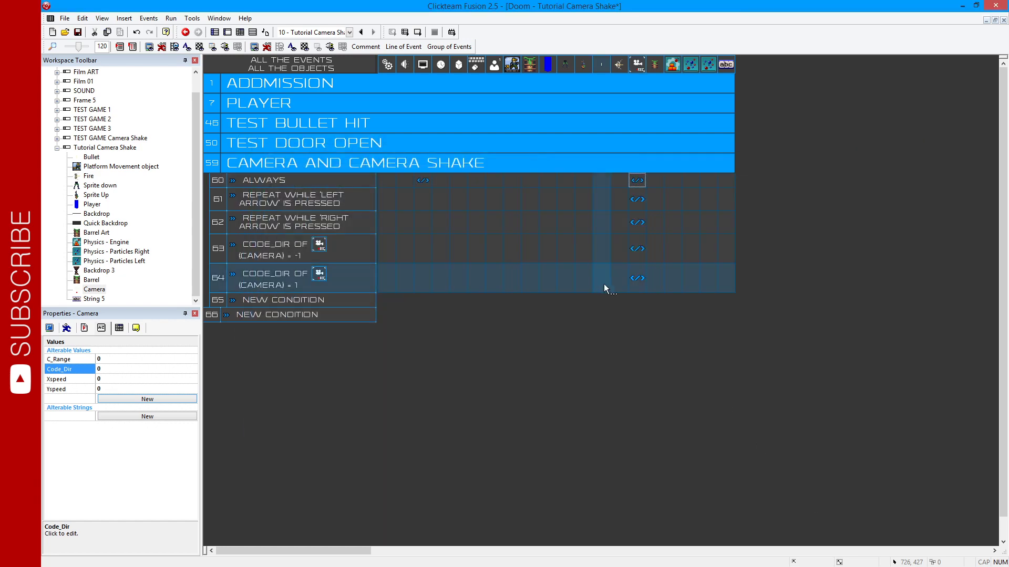
pyautogui.press('F7')
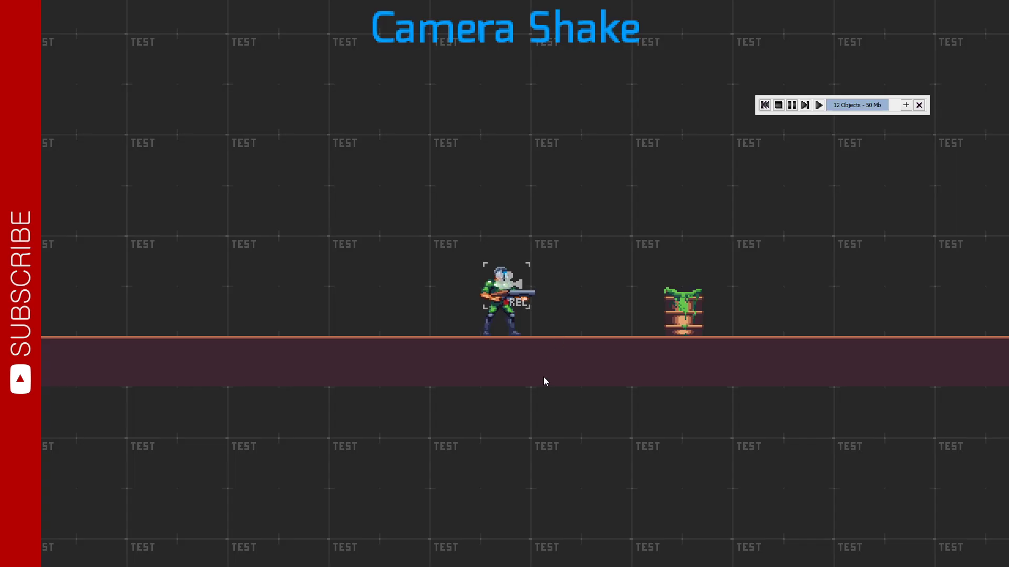
pyautogui.press('Left')
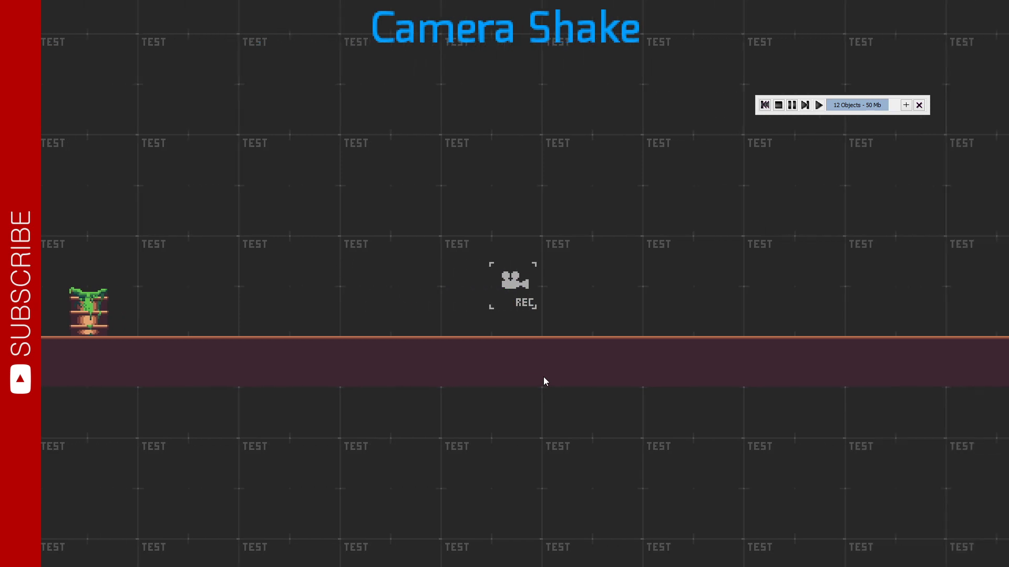
pyautogui.press('Left')
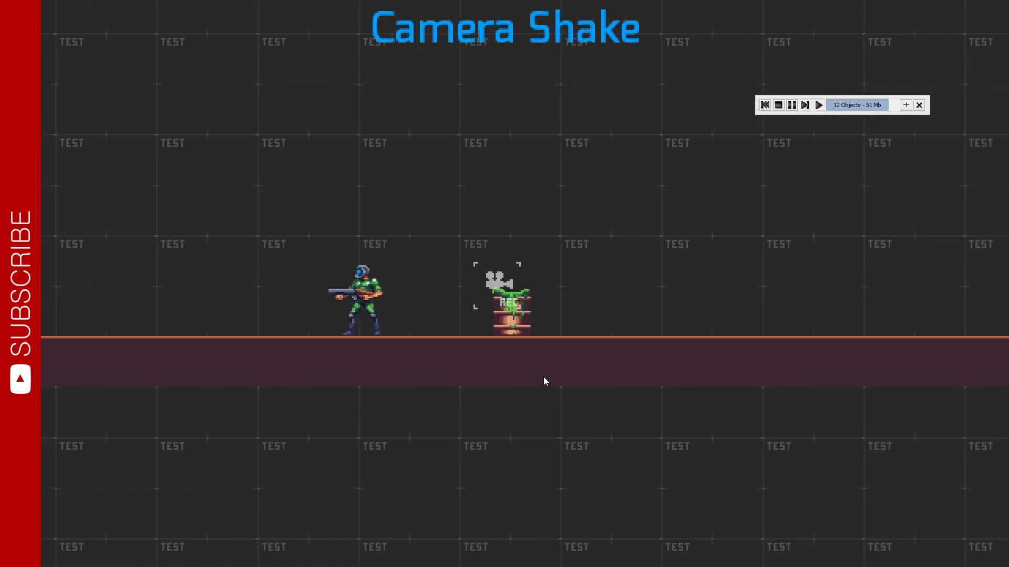
pyautogui.press('Right')
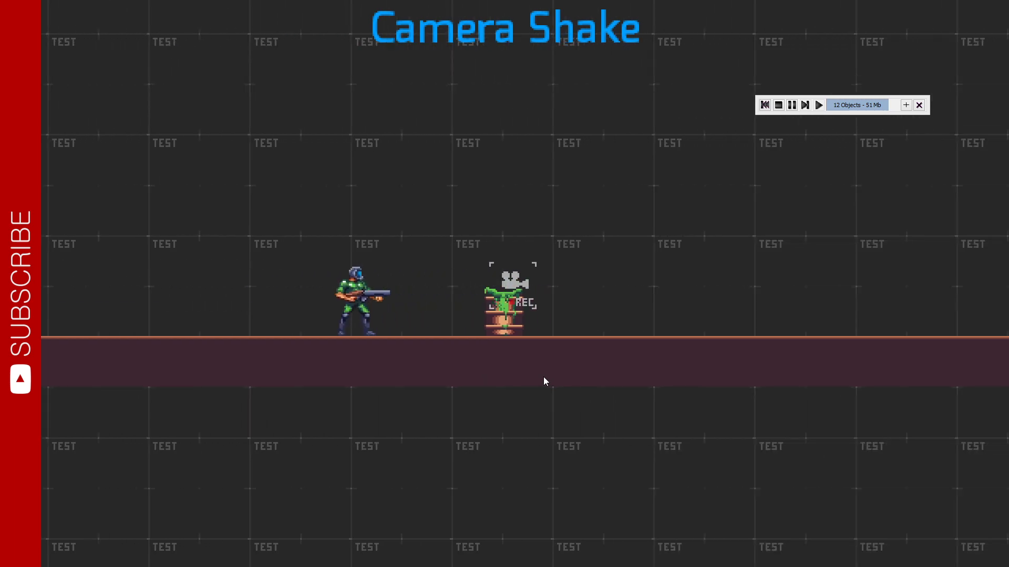
pyautogui.hotkey('alt', 'F4')
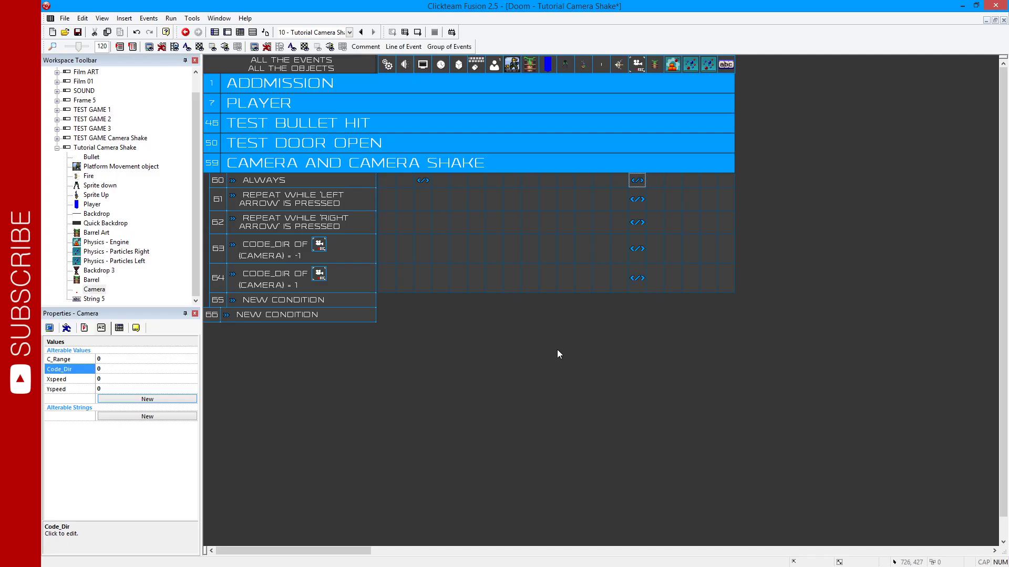
# Add event 65 testing whether the Camera's C_Range is lower or equal to -200.
pyautogui.click(310, 300)
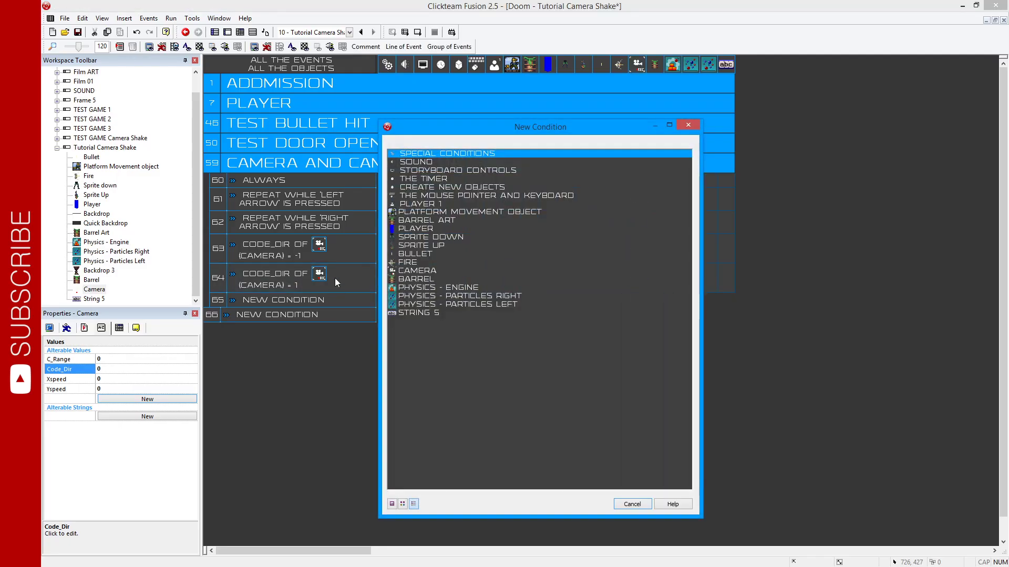
pyautogui.click(420, 270)
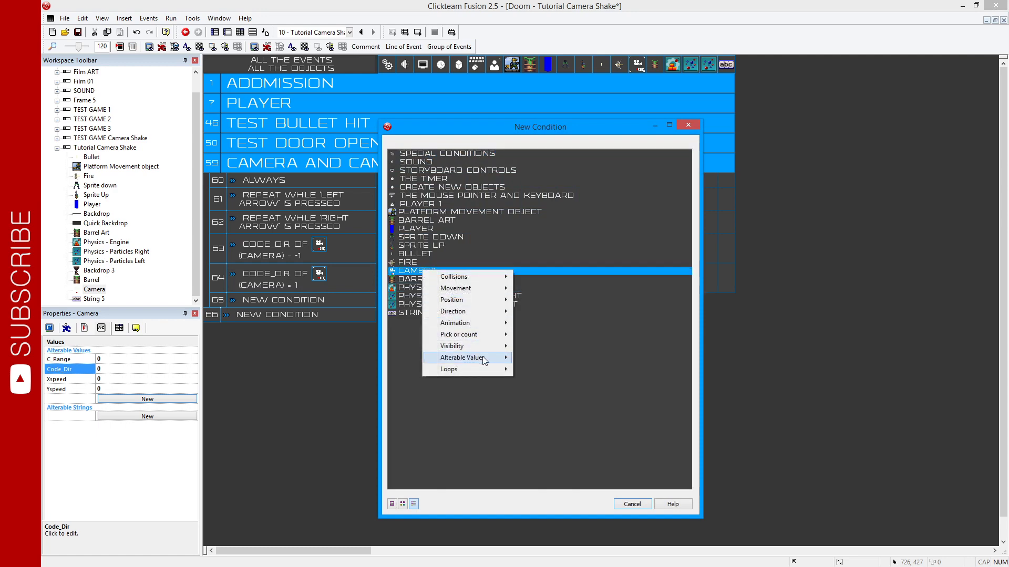
pyautogui.moveTo(484, 359)
pyautogui.click(578, 356)
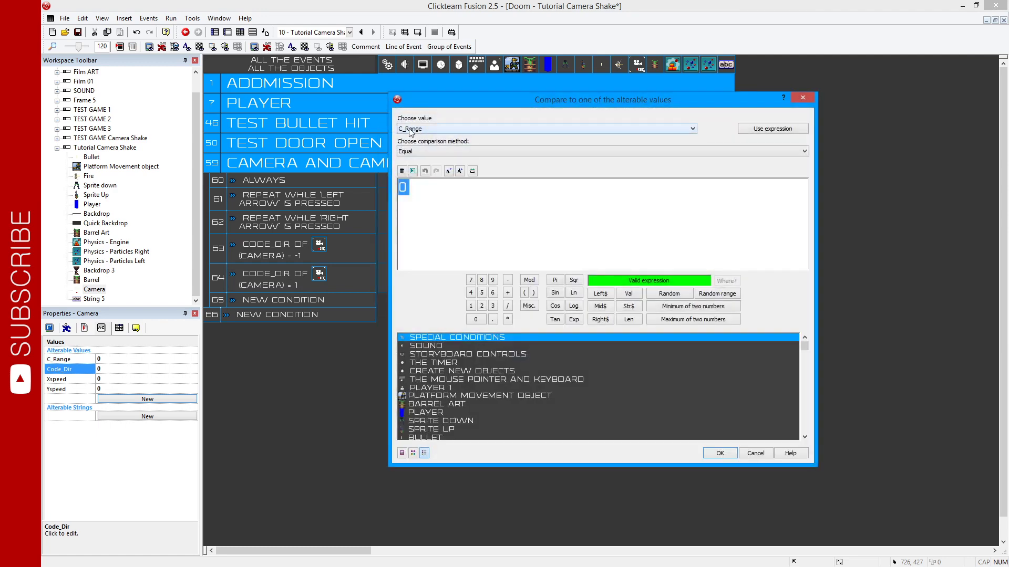
pyautogui.click(415, 151)
pyautogui.click(421, 170)
pyautogui.write('200')
pyautogui.press('Return')
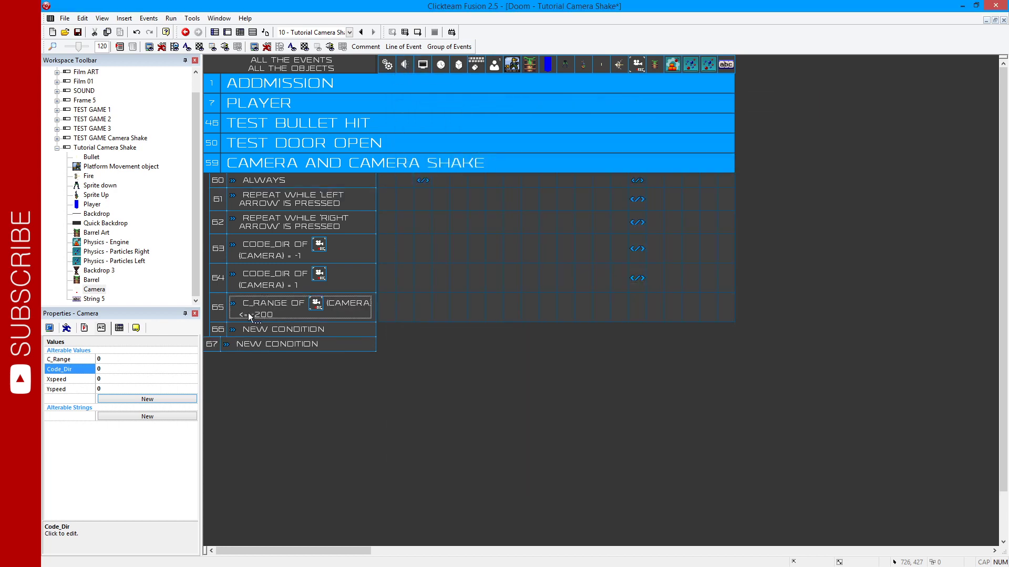
# Copy it into event 66 and change it to C_Range greater or equal to 200.
pyautogui.moveTo(235, 302); pyautogui.dragTo(263, 333)
pyautogui.doubleClick(272, 336)
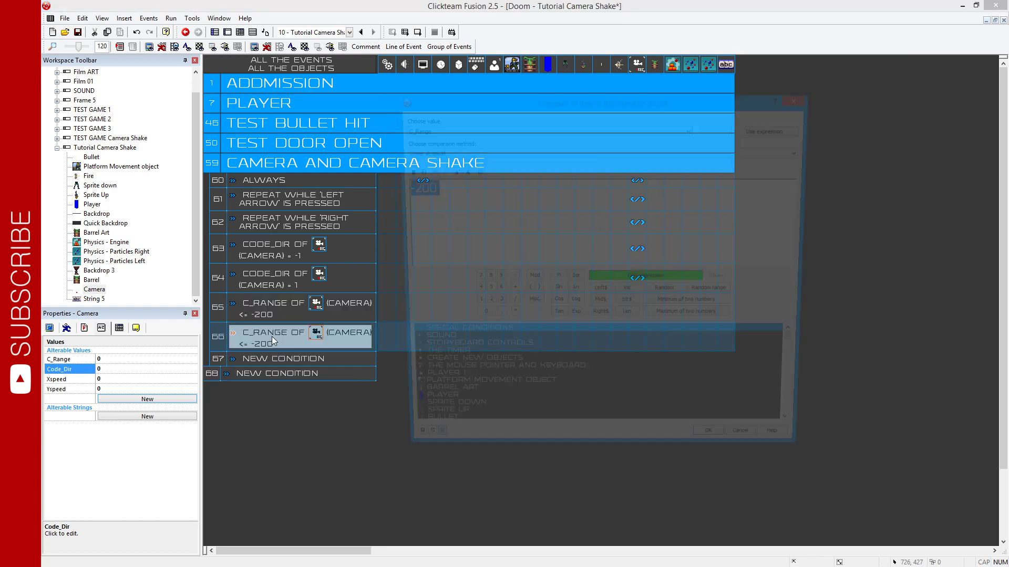
pyautogui.click(419, 151)
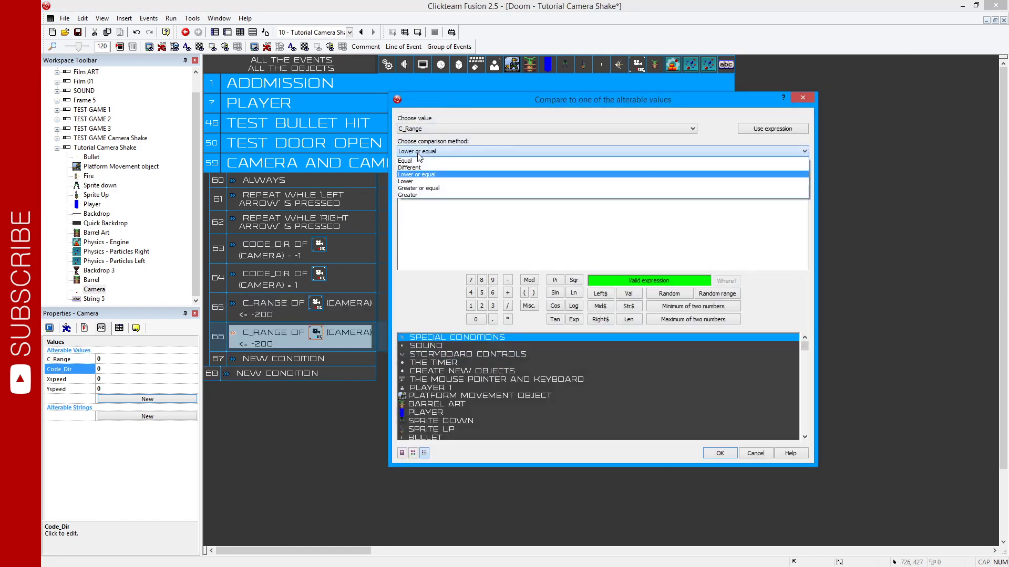
pyautogui.click(420, 192)
pyautogui.doubleClick(432, 204)
pyautogui.press('Left')
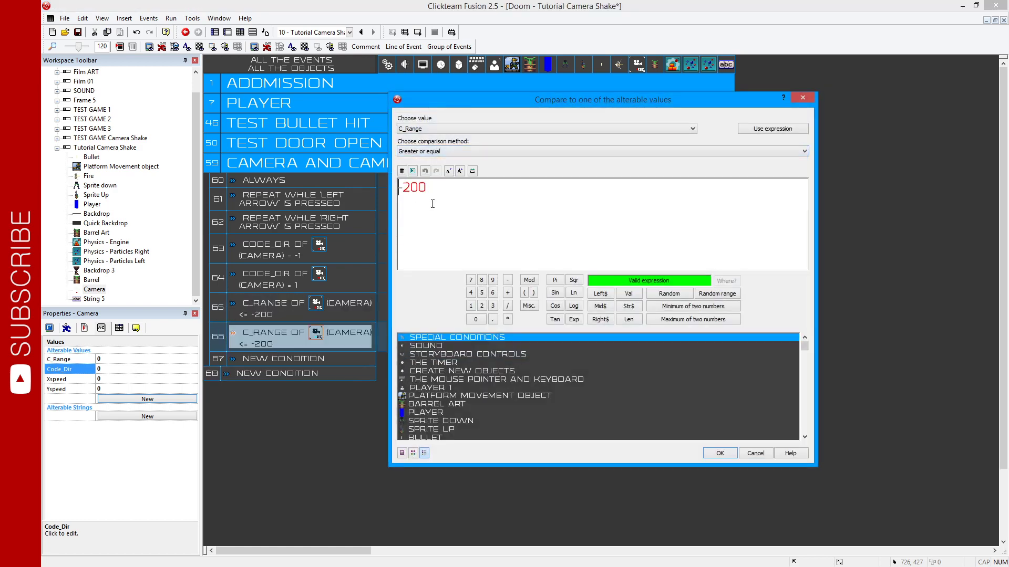
pyautogui.press('BackSpace')
pyautogui.click(719, 453)
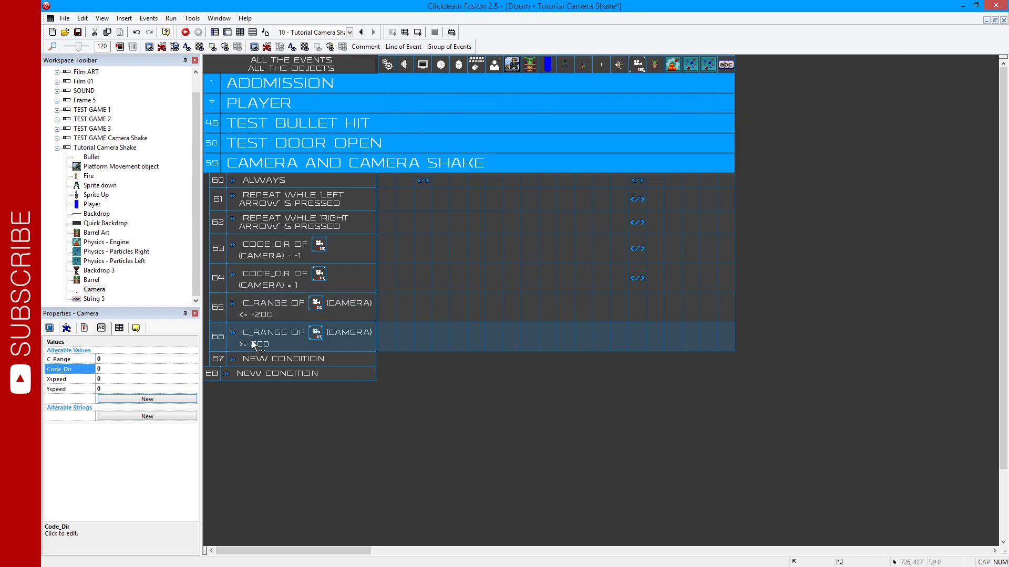
# Make event 65 set the Camera's C_Range to -200.
pyautogui.click(635, 307)
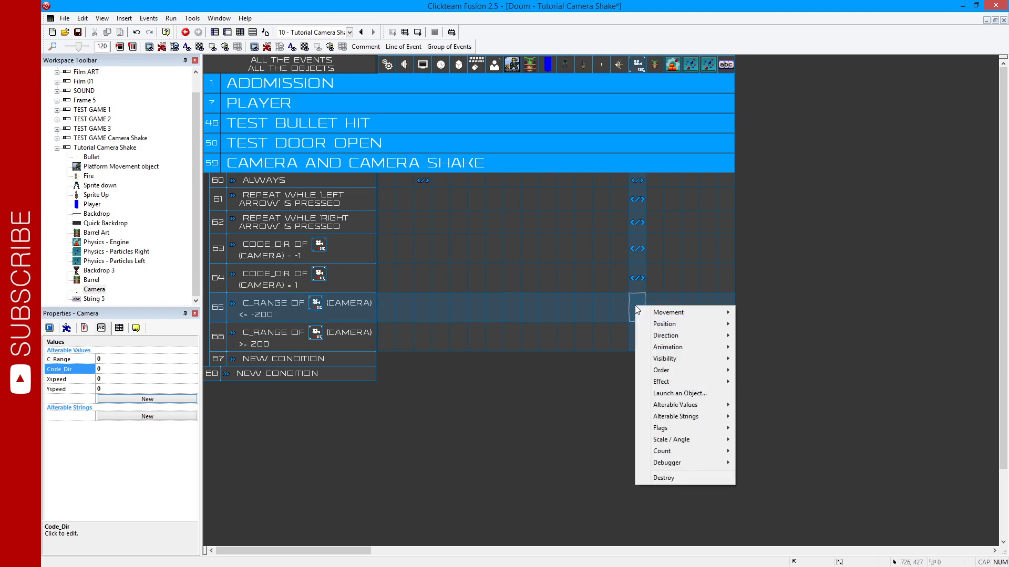
pyautogui.click(752, 405)
pyautogui.write('-200')
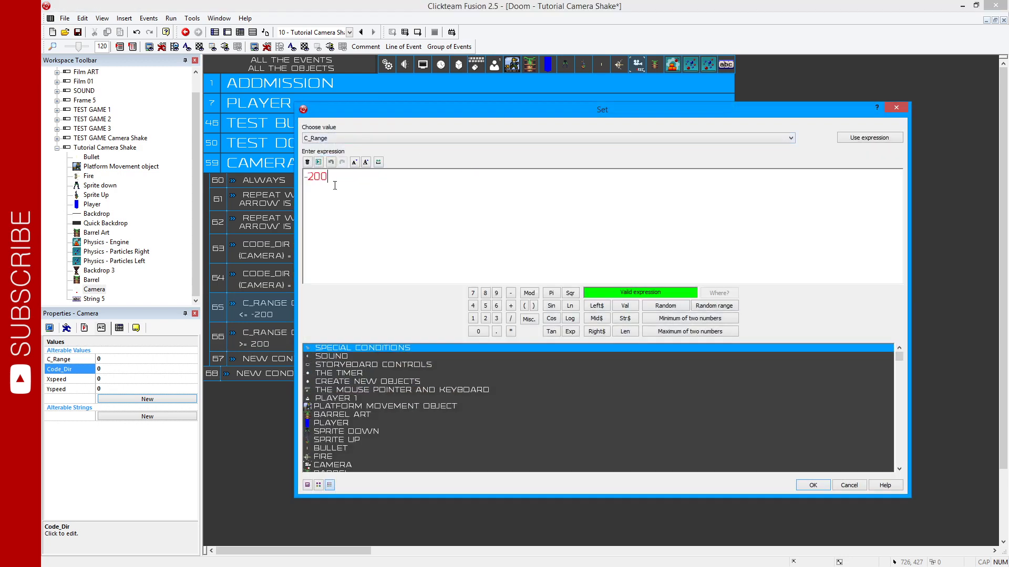
pyautogui.press('Return')
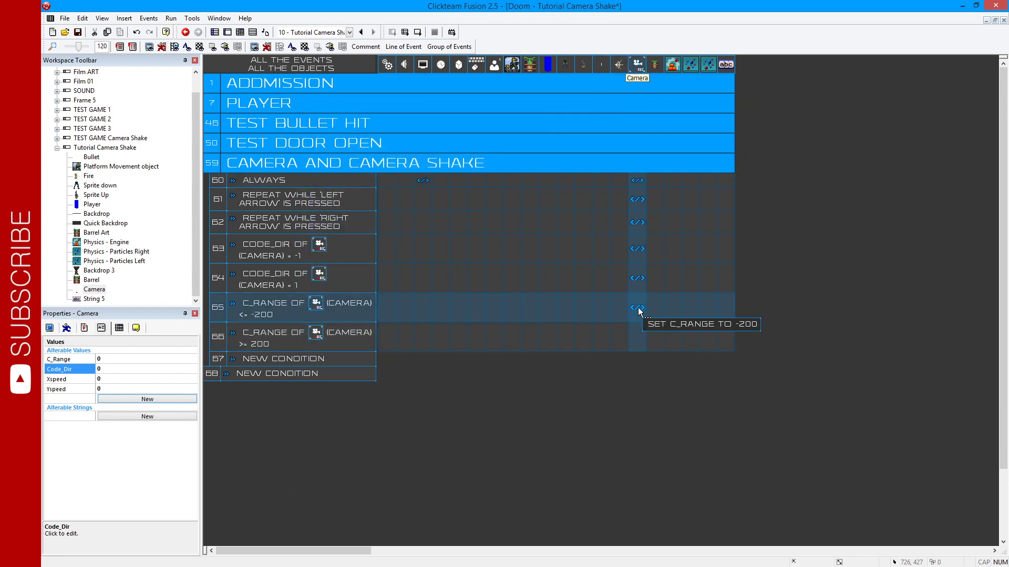
# Start a Set C_Range action for the Camera on event 66.
pyautogui.rightClick(635, 343)
pyautogui.moveTo(690, 439)
pyautogui.click(754, 439)
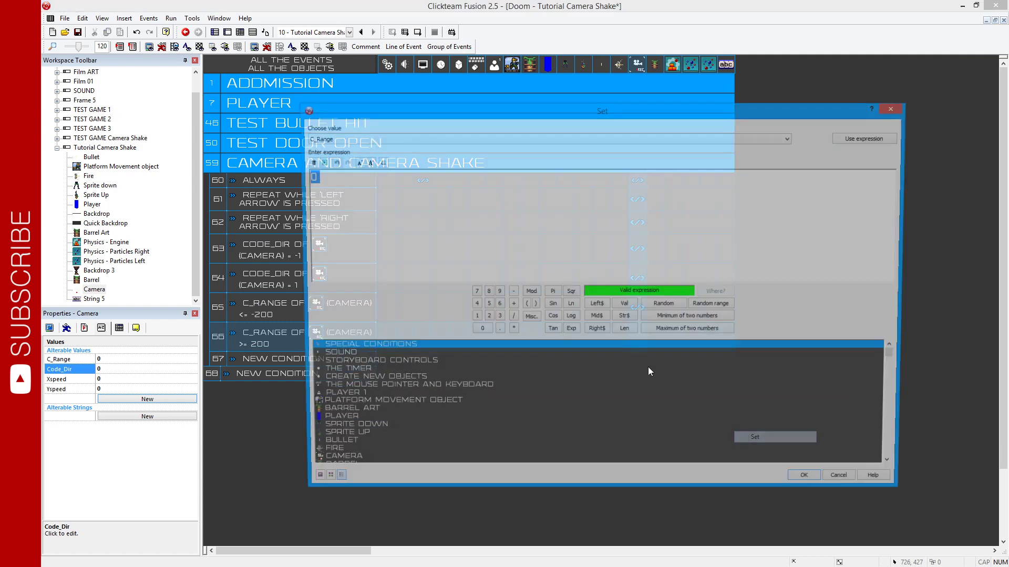
pyautogui.write('200')
# Confirm 200 for event 66's C_Range, then test-run the frame moving the player left and right.
pyautogui.press('Return')
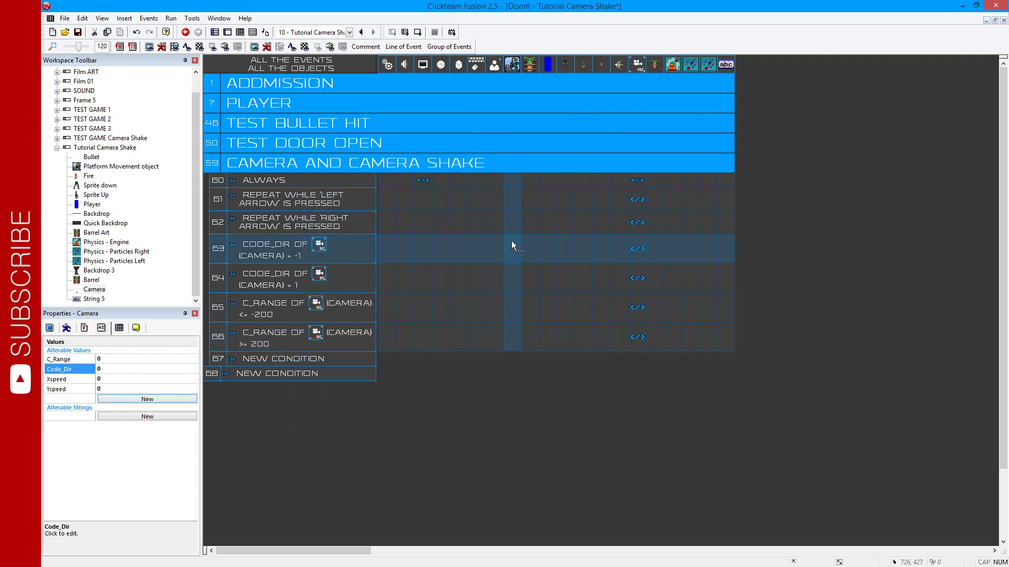
pyautogui.press('F7')
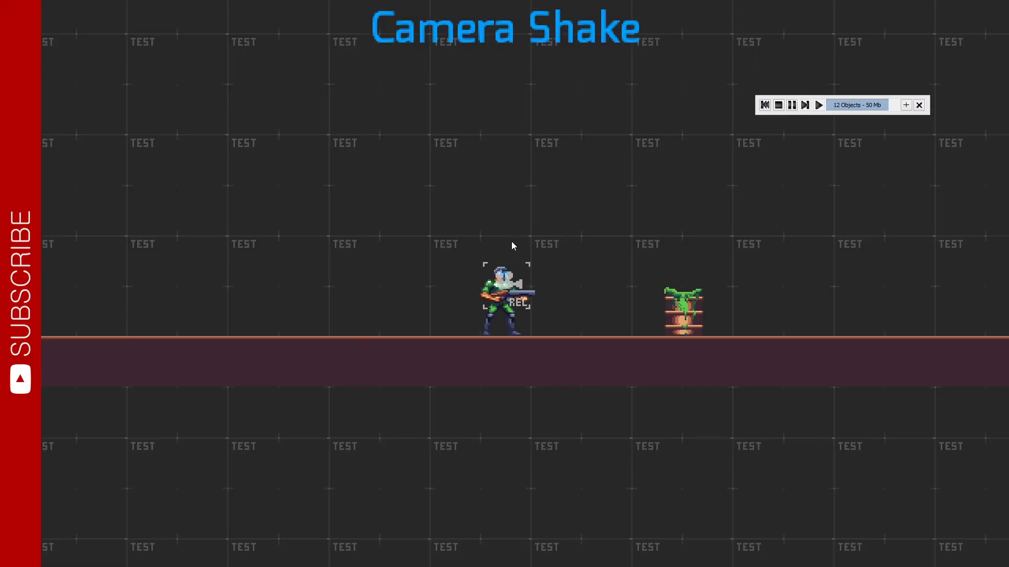
pyautogui.press('Right')
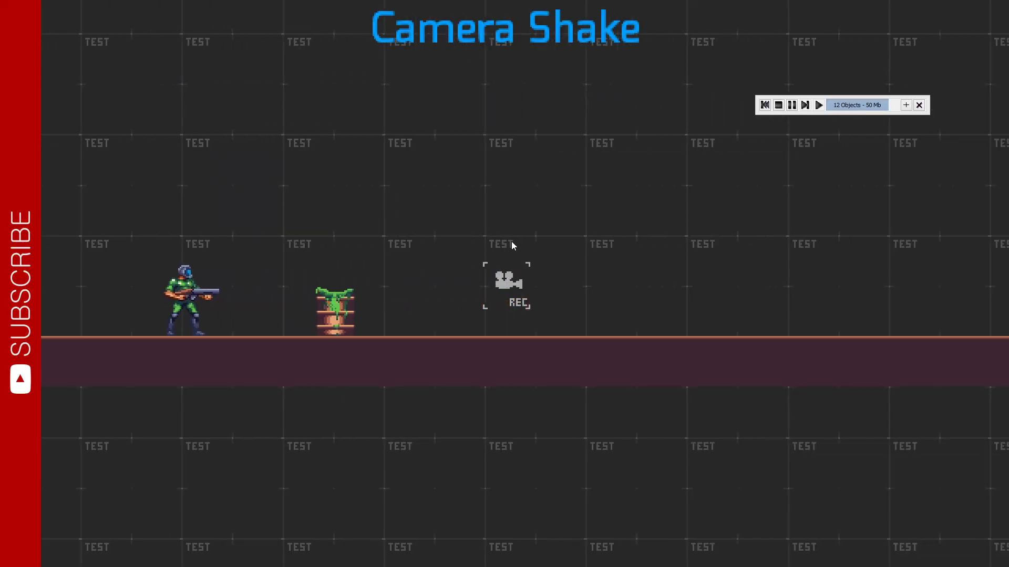
pyautogui.press('Left')
pyautogui.press('Left')
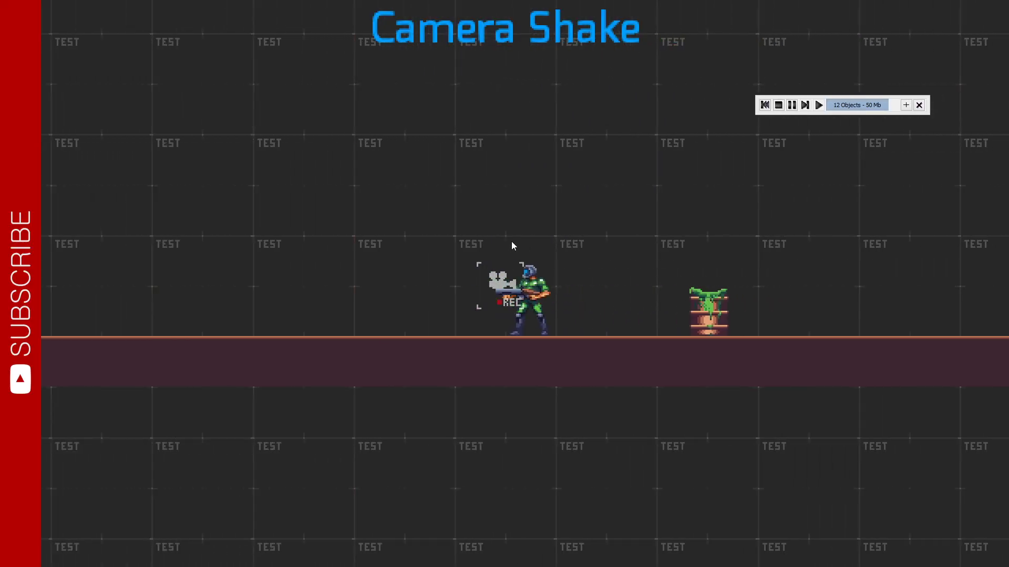
pyautogui.press('Right')
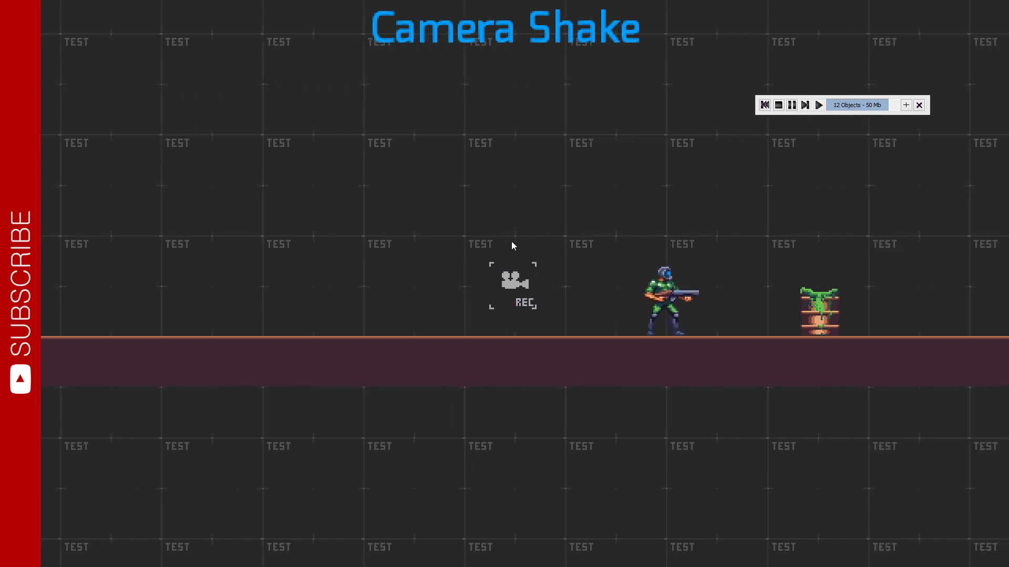
pyautogui.press('Escape')
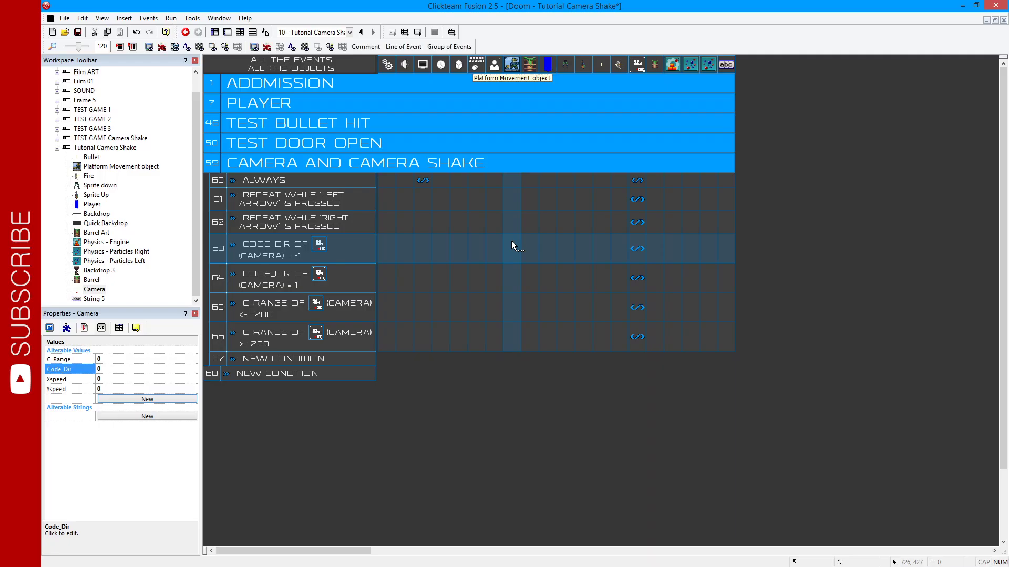
# Give the Camera's Code_Dir a starting value of 1 and test the frame again.
pyautogui.click(105, 369)
pyautogui.write('1')
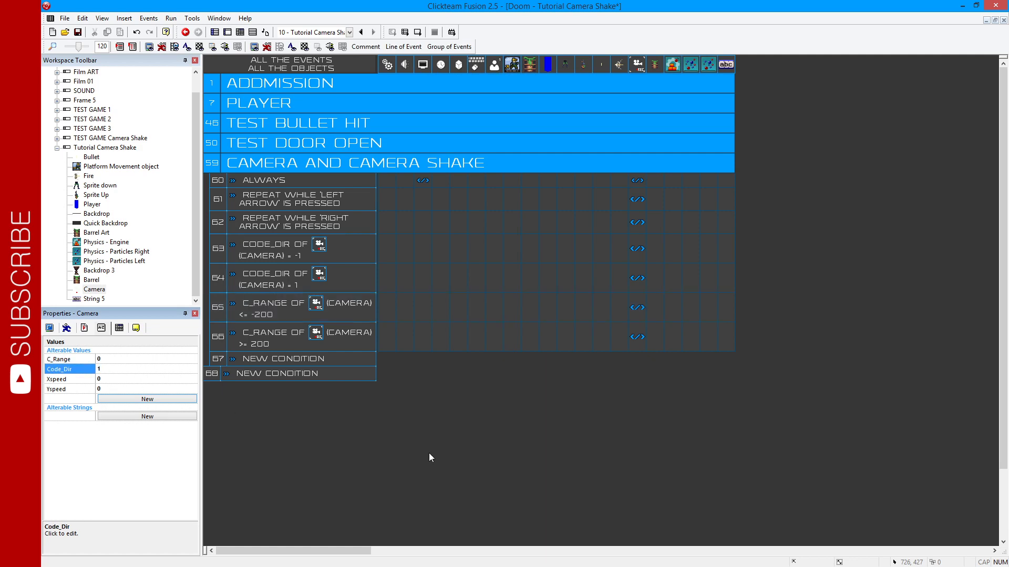
pyautogui.press('F7')
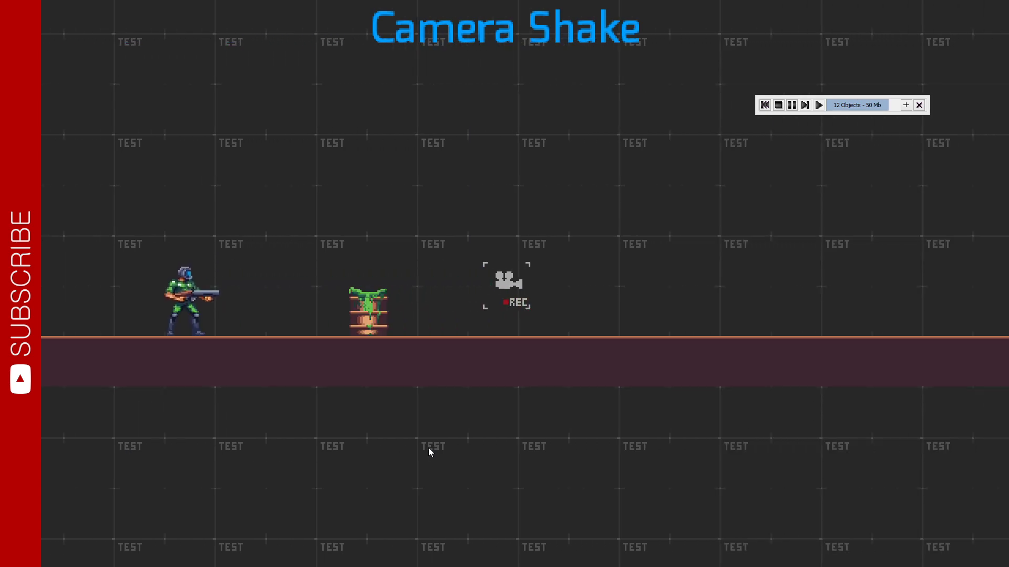
pyautogui.press('Escape')
# Commit the Camera's Code_Dir starting value and toggle the event list view and back.
pyautogui.click(115, 369)
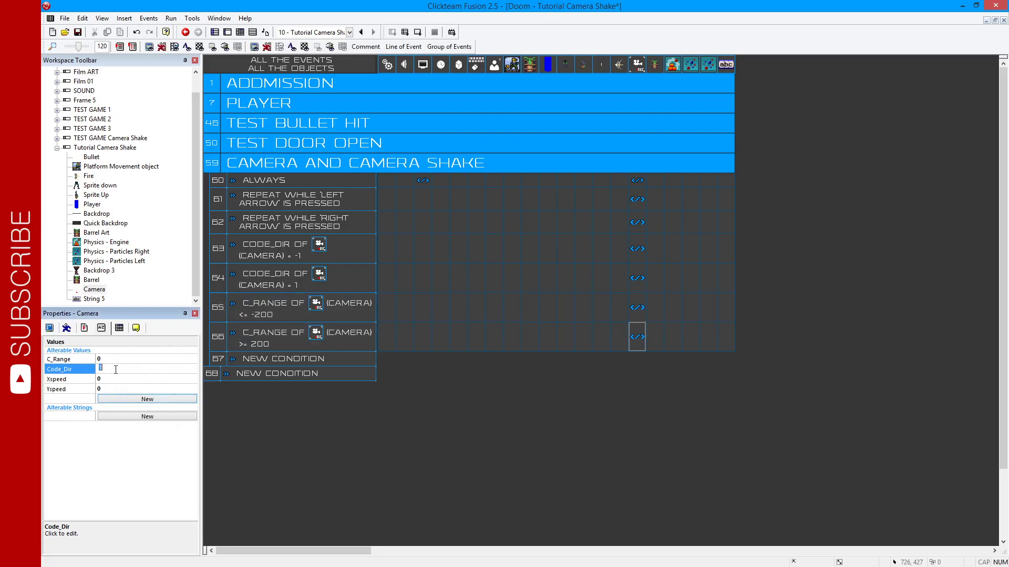
pyautogui.click(301, 444)
pyautogui.hotkey('ctrl', 'l')
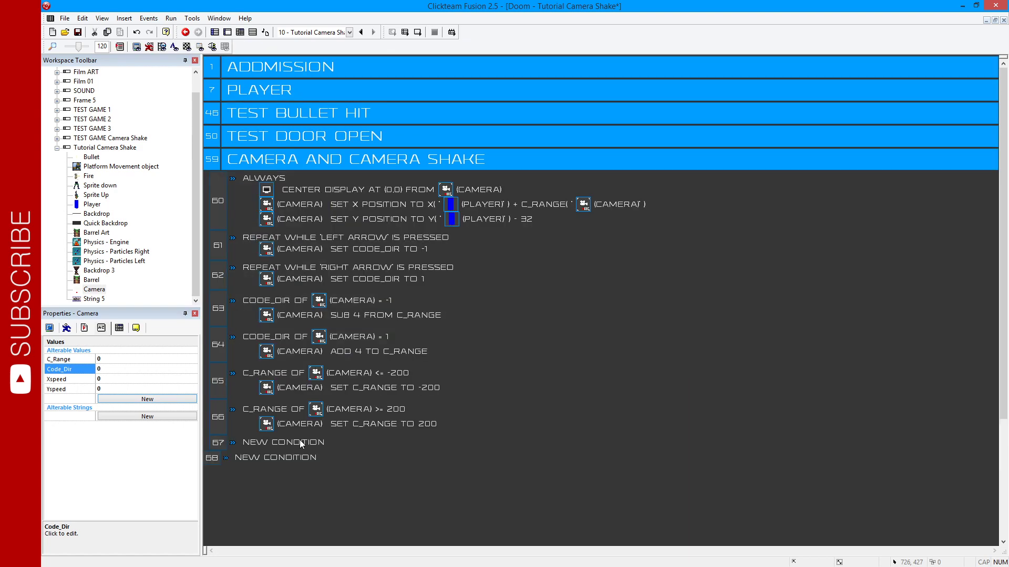
pyautogui.hotkey('ctrl', 'e')
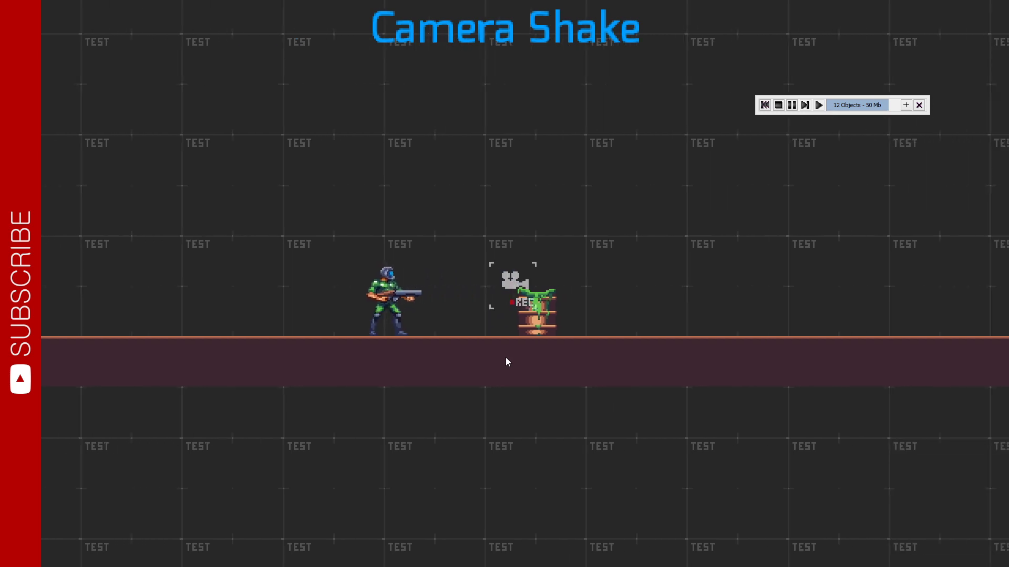
# Close the test run and start a new event group titled 'Test Hit Barrel'.
pyautogui.hotkey('alt', 'F4')
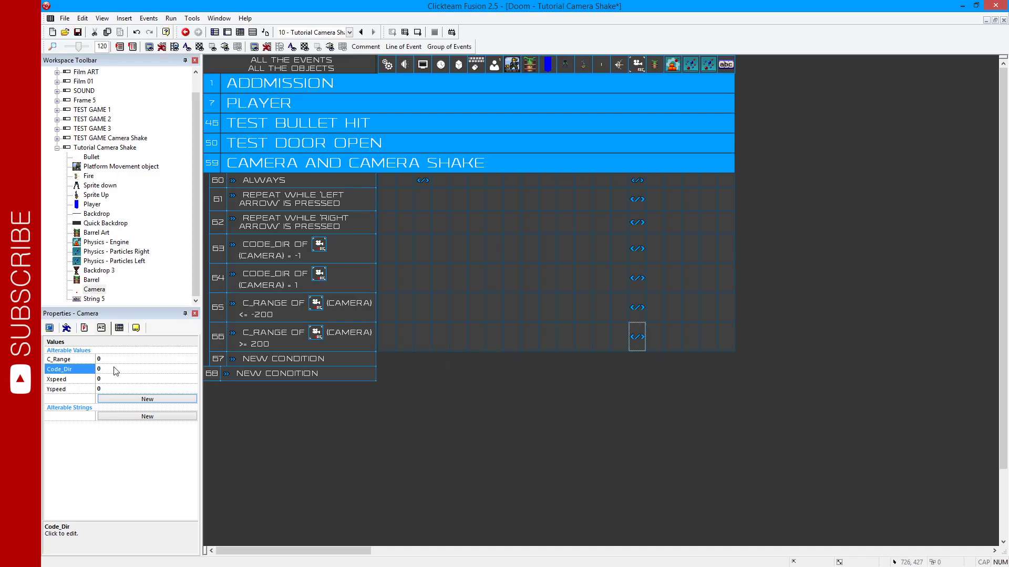
pyautogui.click(115, 369)
pyautogui.write('1')
pyautogui.hotkey('ctrl', 'g')
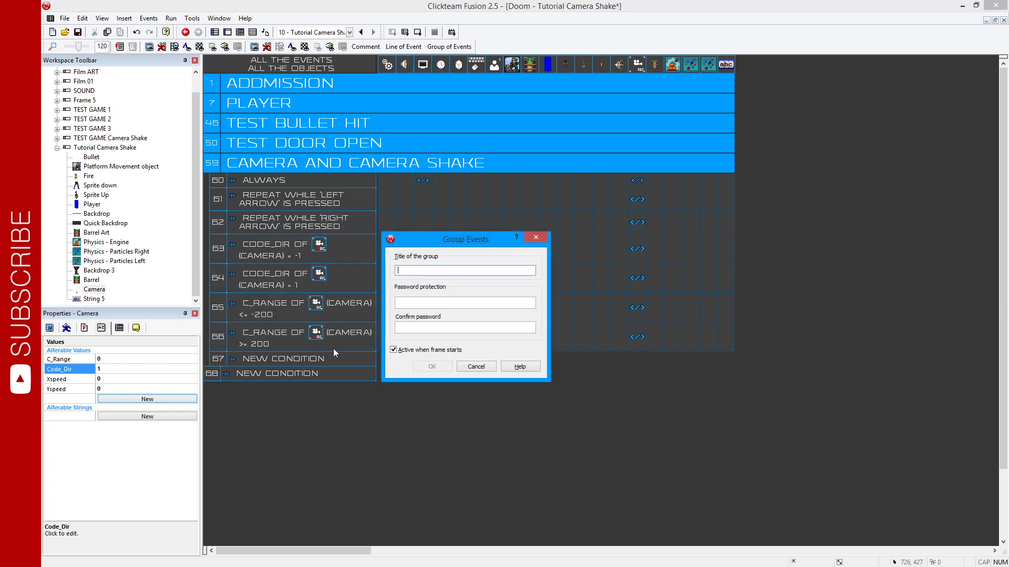
pyautogui.write('Test Hit Barrel')
# Create the TEST HIT BARREL group, then inspect the Barrel's five-frame Hit animation.
pyautogui.click(432, 366)
pyautogui.click(229, 34)
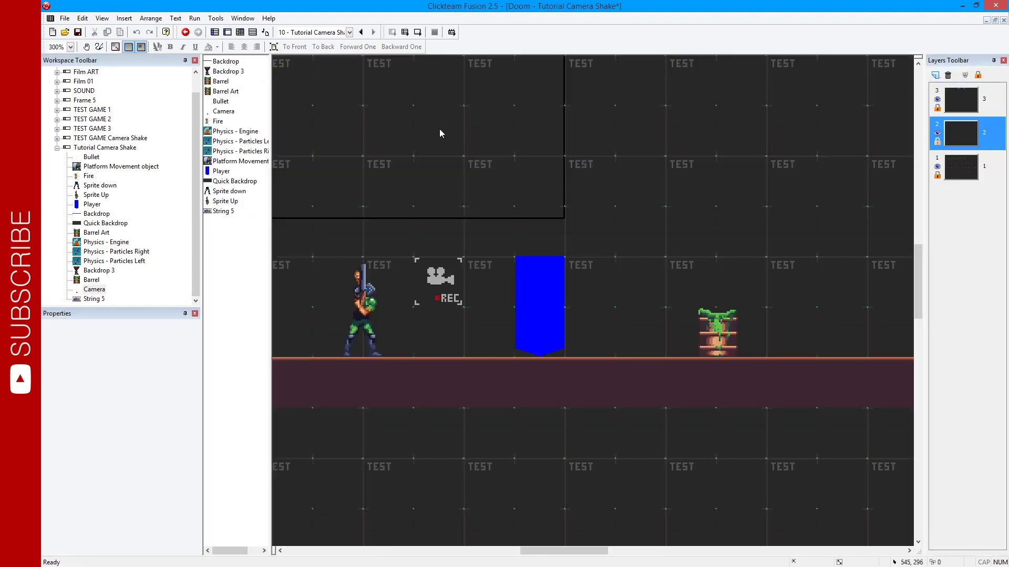
pyautogui.click(721, 337)
pyautogui.doubleClick(715, 325)
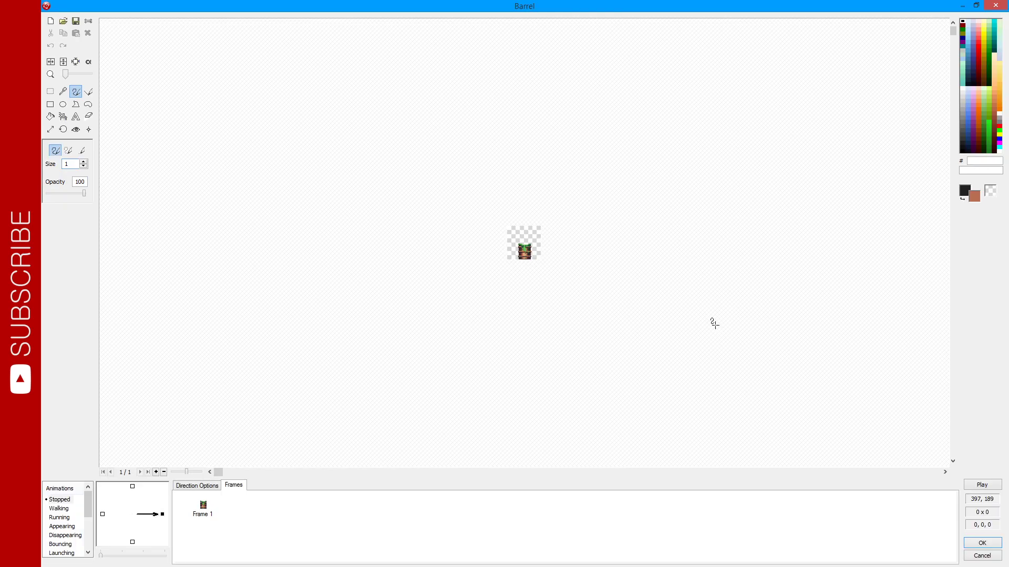
pyautogui.scroll(-2, 80, 524)
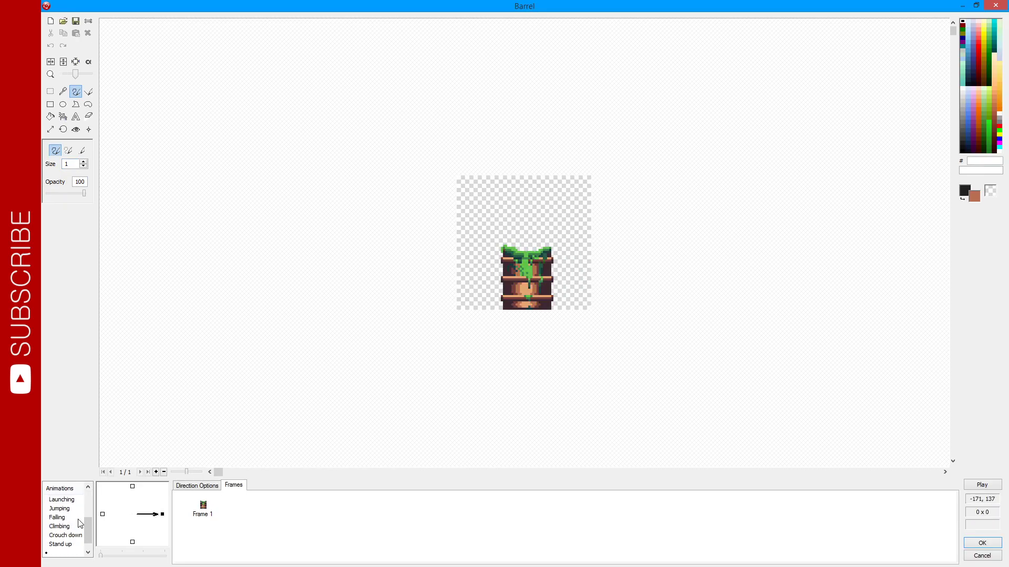
pyautogui.click(58, 554)
pyautogui.click(261, 505)
pyautogui.click(319, 503)
pyautogui.click(382, 507)
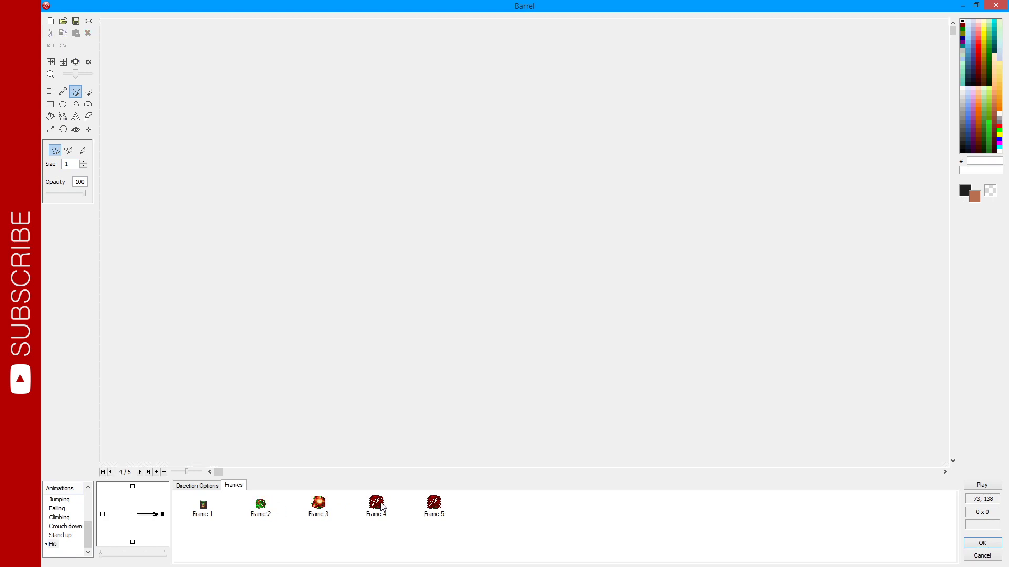
pyautogui.click(981, 543)
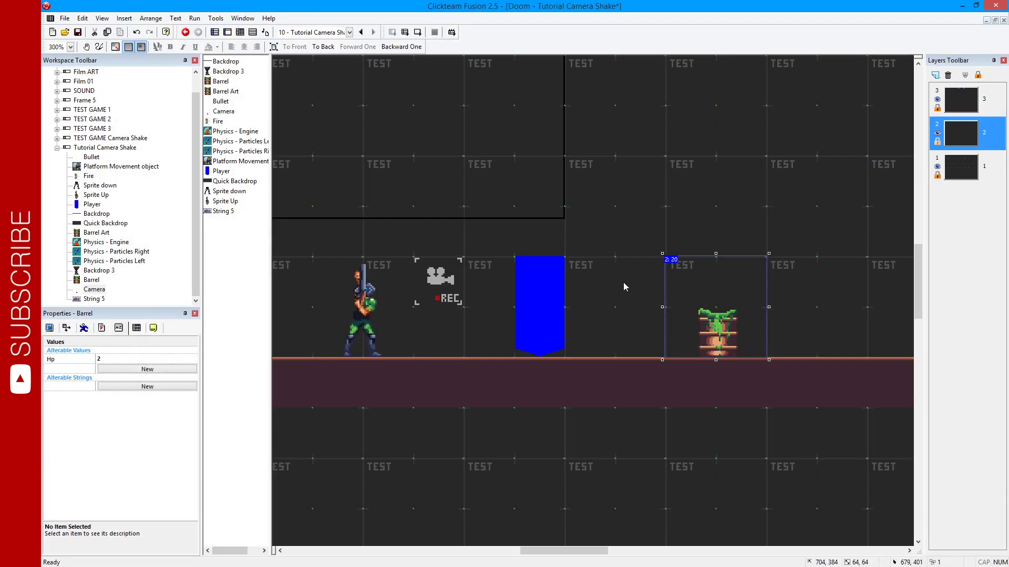
# Add event 69: when a Bullet overlaps the Barrel, run a Destroy action.
pyautogui.click(240, 32)
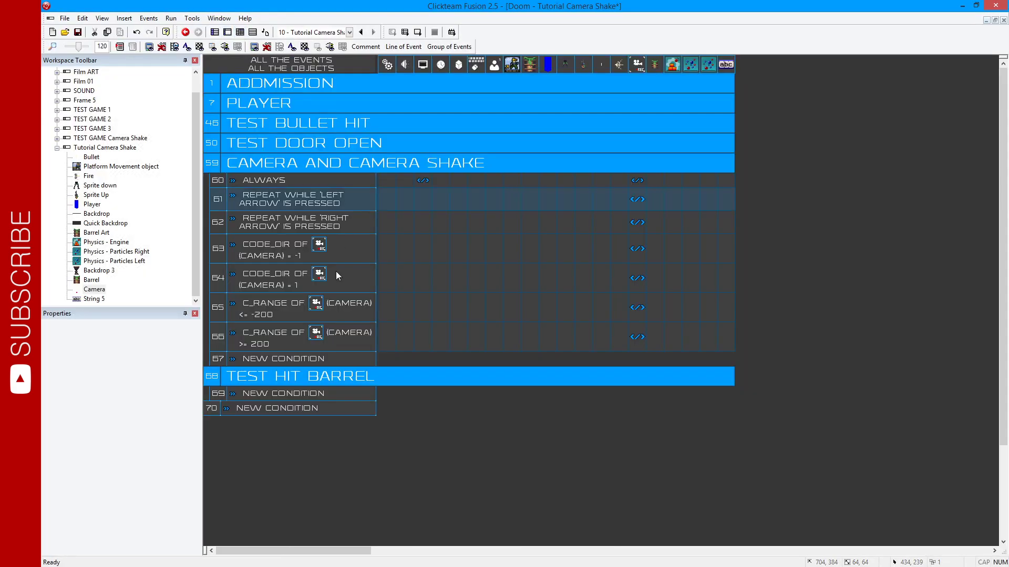
pyautogui.click(296, 393)
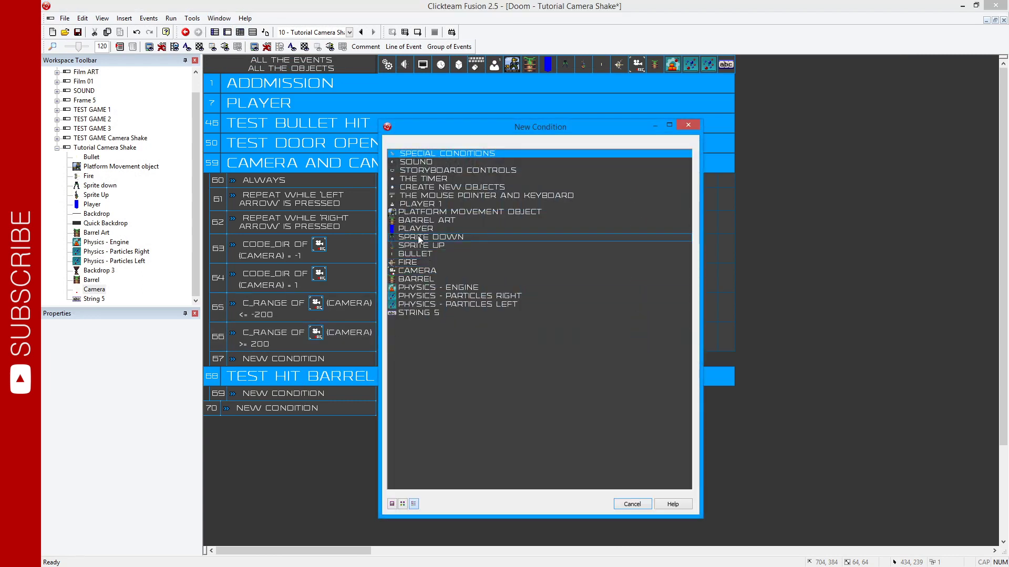
pyautogui.click(416, 255)
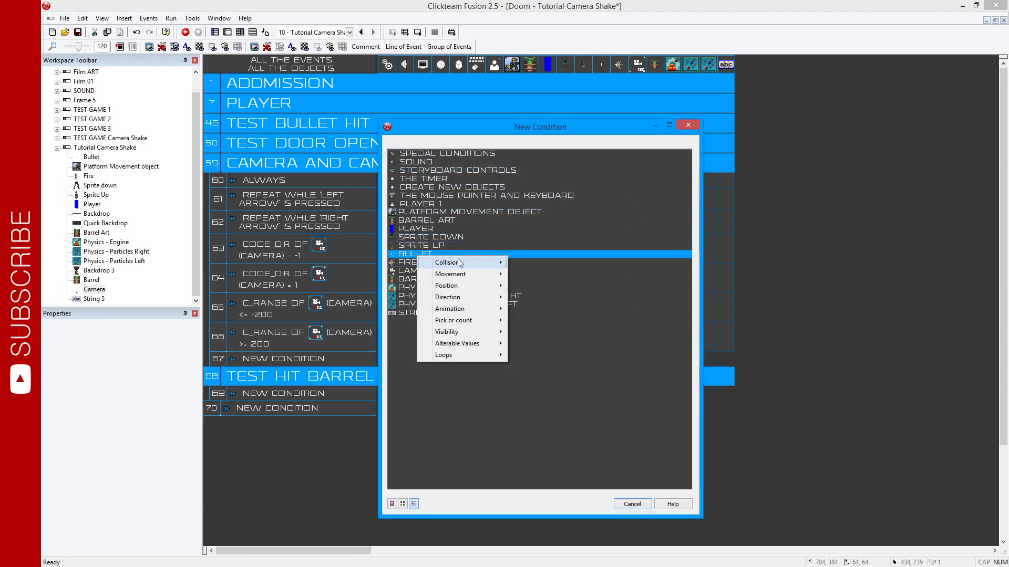
pyautogui.moveTo(449, 262)
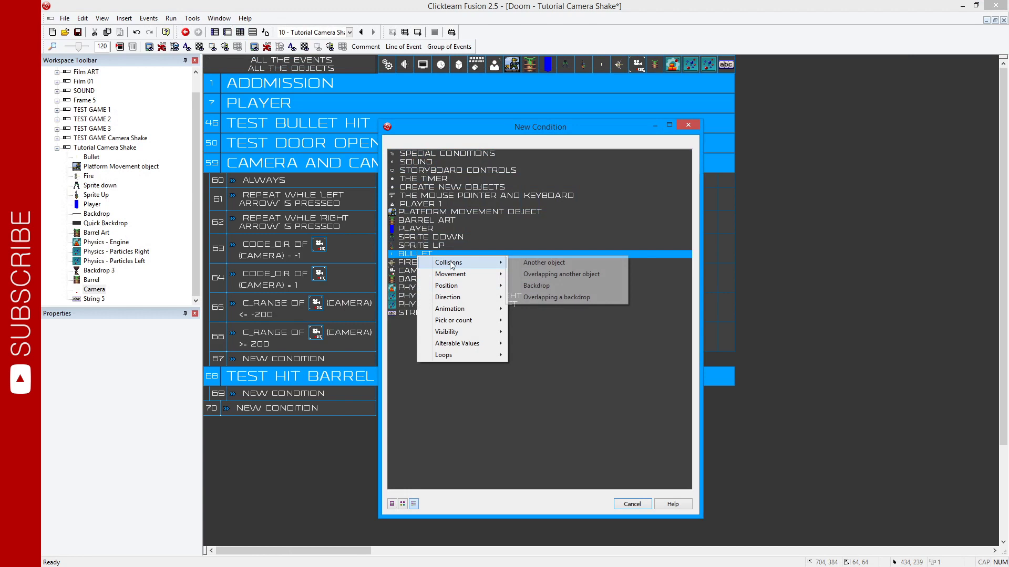
pyautogui.click(534, 273)
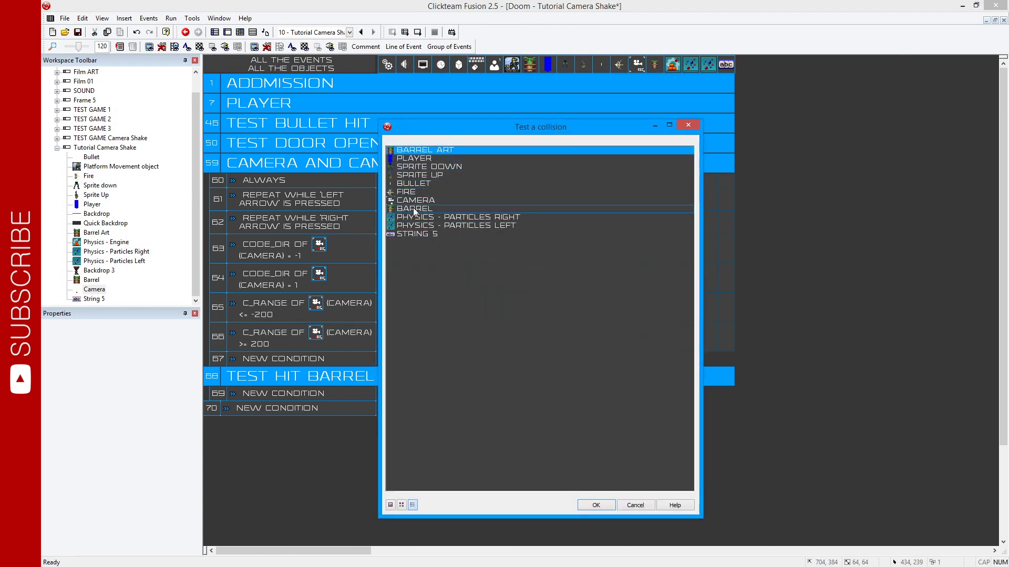
pyautogui.doubleClick(414, 209)
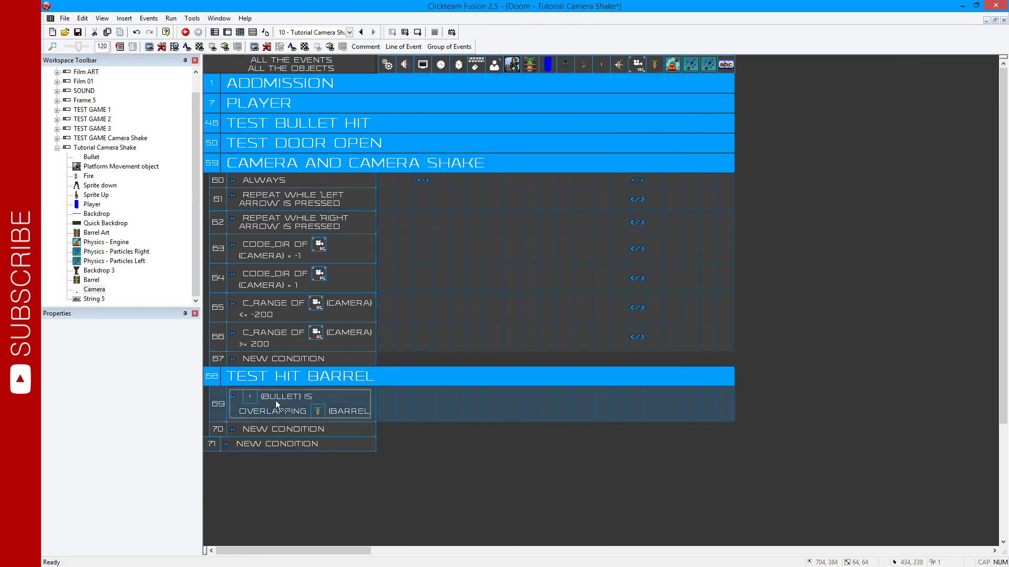
pyautogui.click(601, 406)
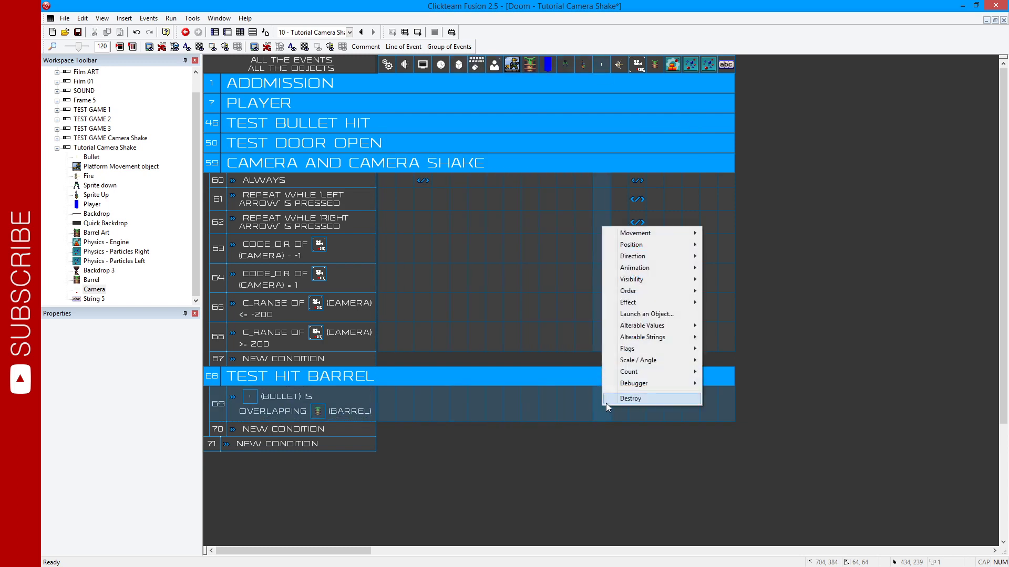
pyautogui.click(606, 401)
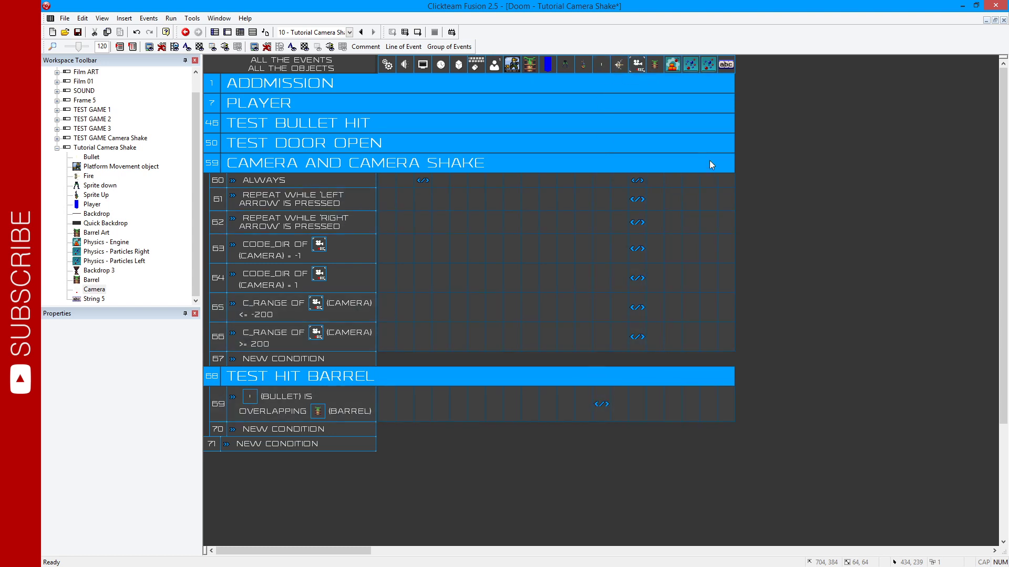
pyautogui.click(702, 128)
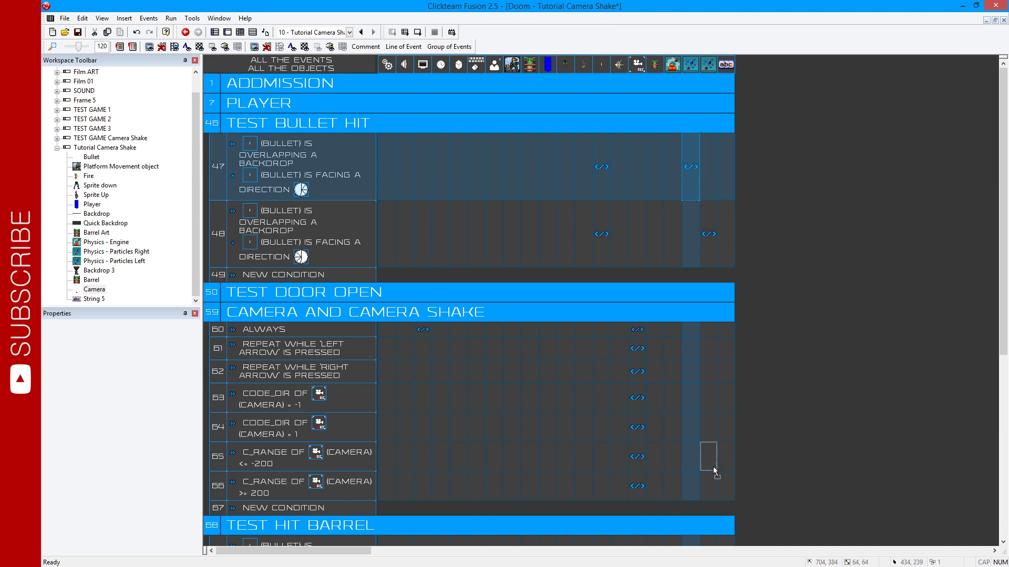
pyautogui.moveTo(692, 540)
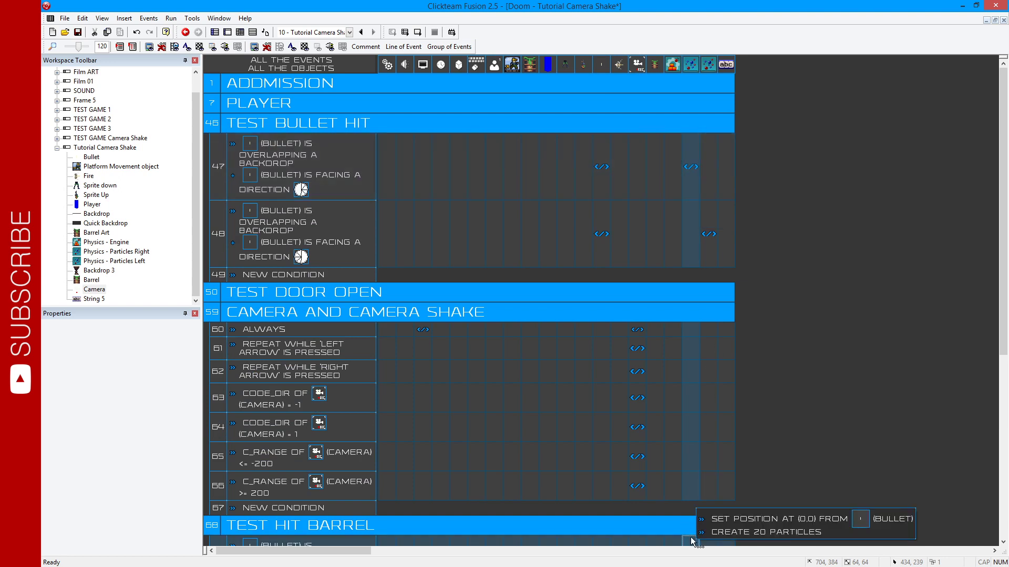
pyautogui.scroll(-1, 691, 221)
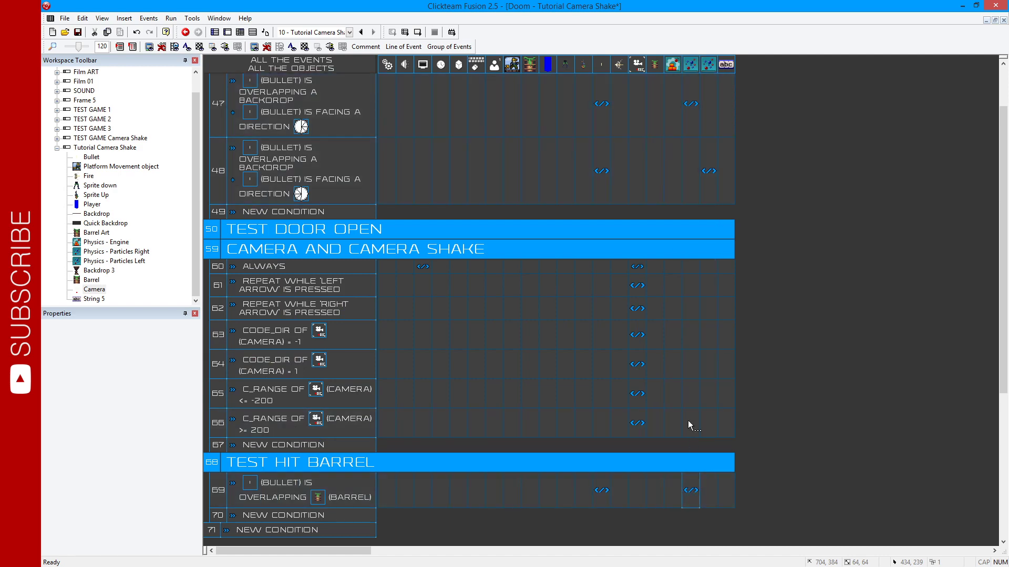
pyautogui.scroll(1, 673, 128)
pyautogui.doubleClick(672, 125)
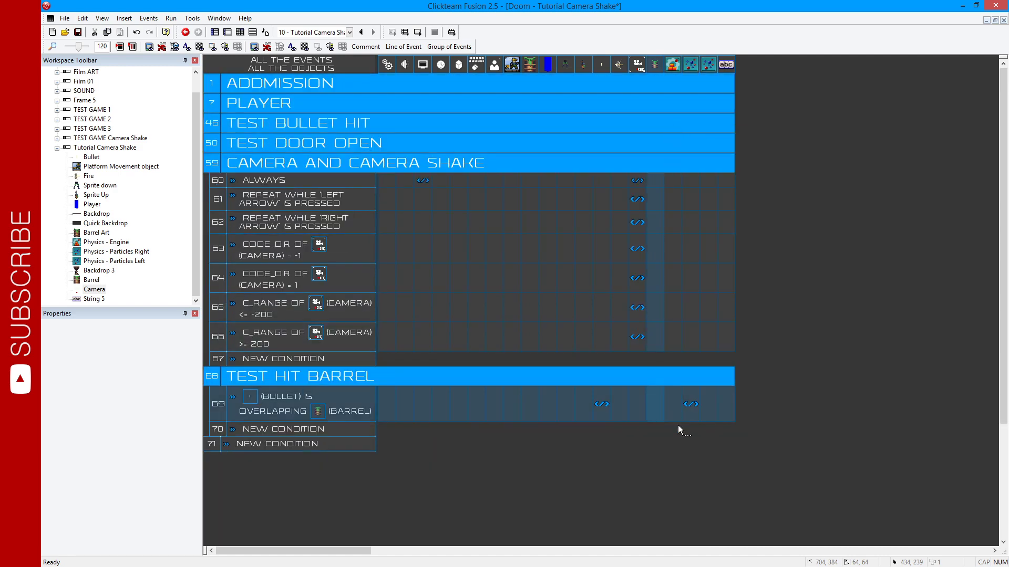
pyautogui.moveTo(691, 404)
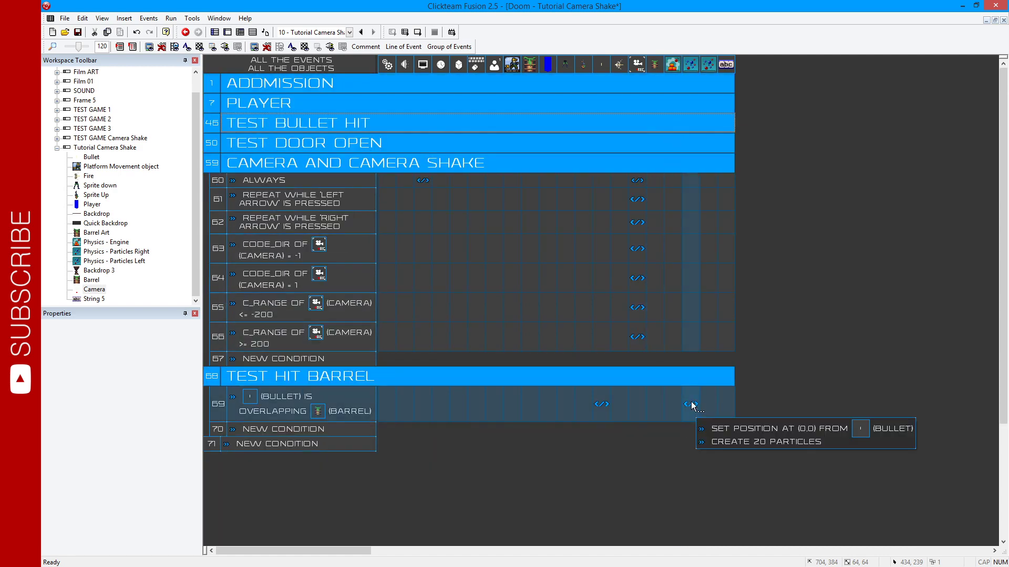
# Make event 69 set the Camera's Xspeed to RRandom(3, 10).
pyautogui.rightClick(635, 404)
pyautogui.moveTo(682, 324)
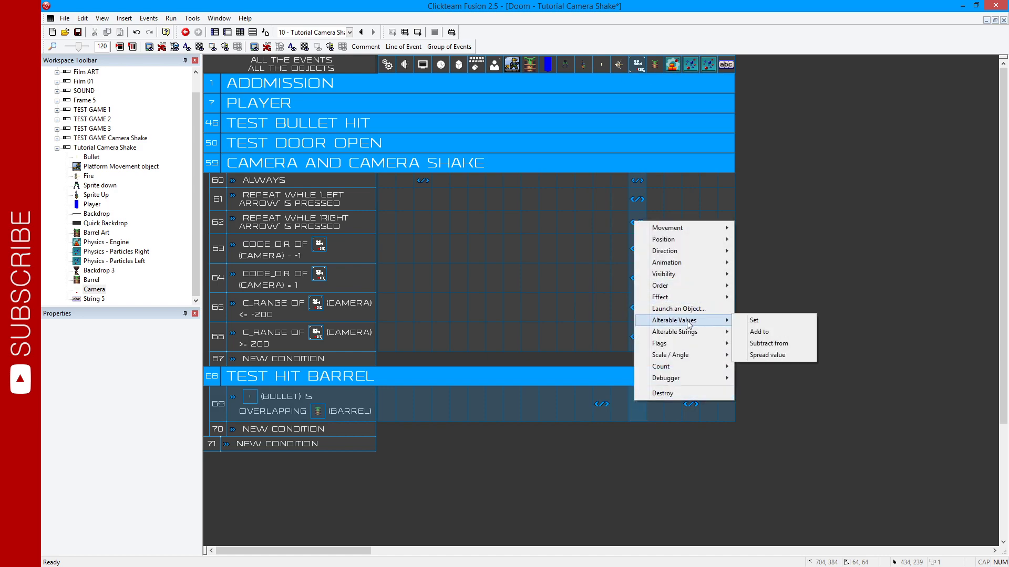
pyautogui.click(753, 321)
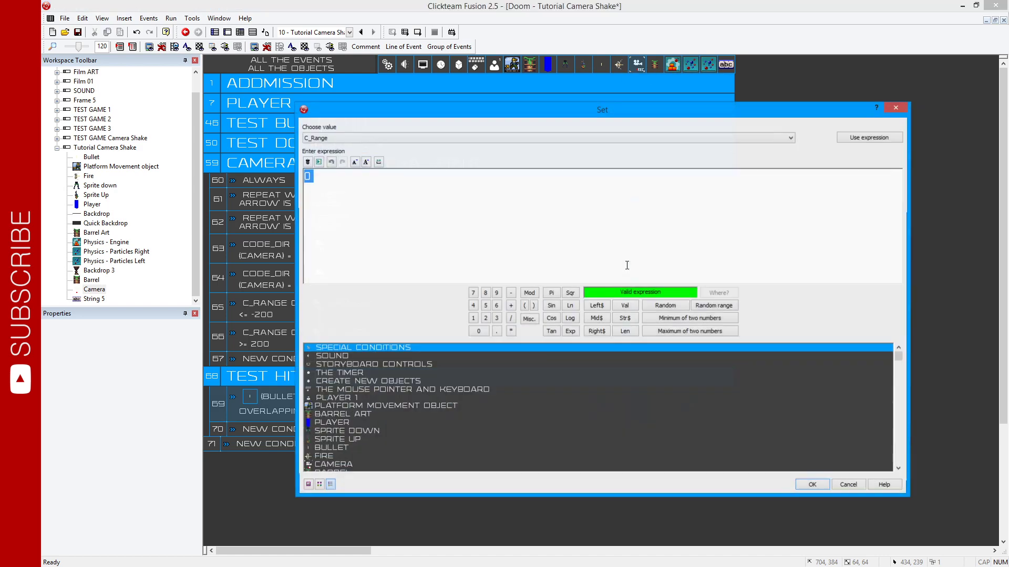
pyautogui.click(323, 138)
pyautogui.click(317, 165)
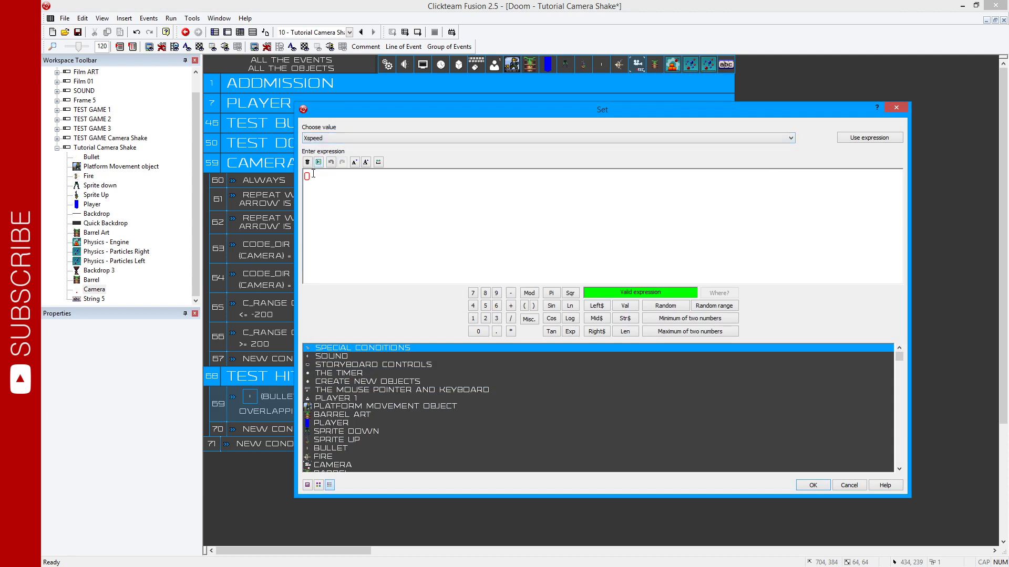
pyautogui.click(714, 306)
pyautogui.write('3, >Maximum< )')
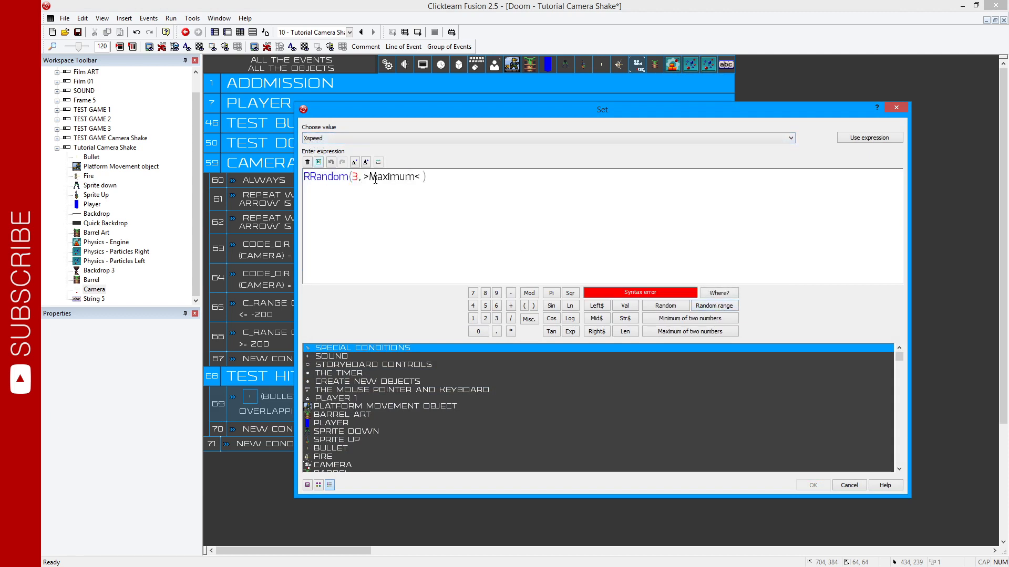
pyautogui.moveTo(376, 177)
pyautogui.mouseDown()
pyautogui.moveTo(421, 176)
pyautogui.moveTo(306, 181)
pyautogui.mouseUp()
pyautogui.write('10')
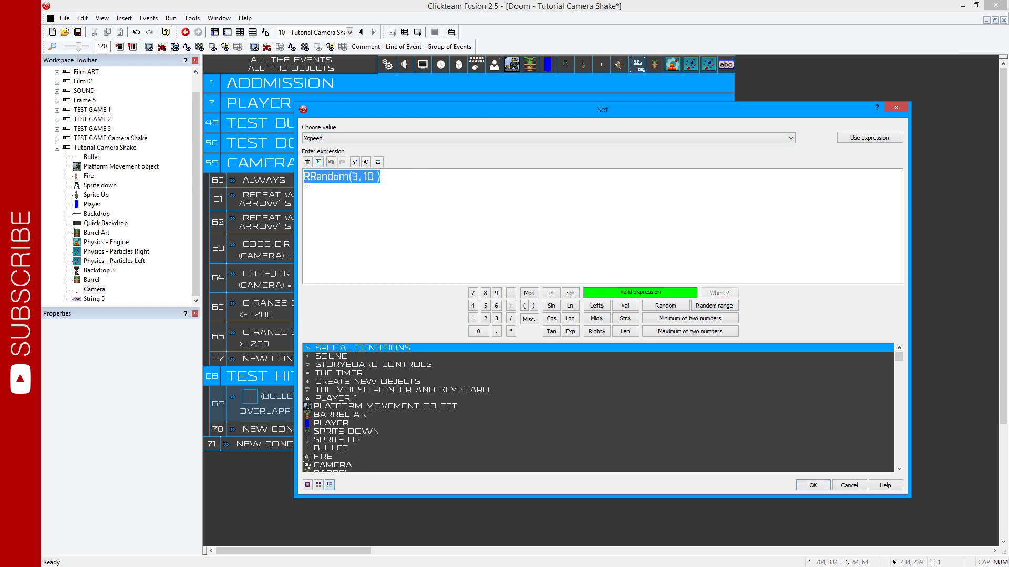
pyautogui.click(363, 210)
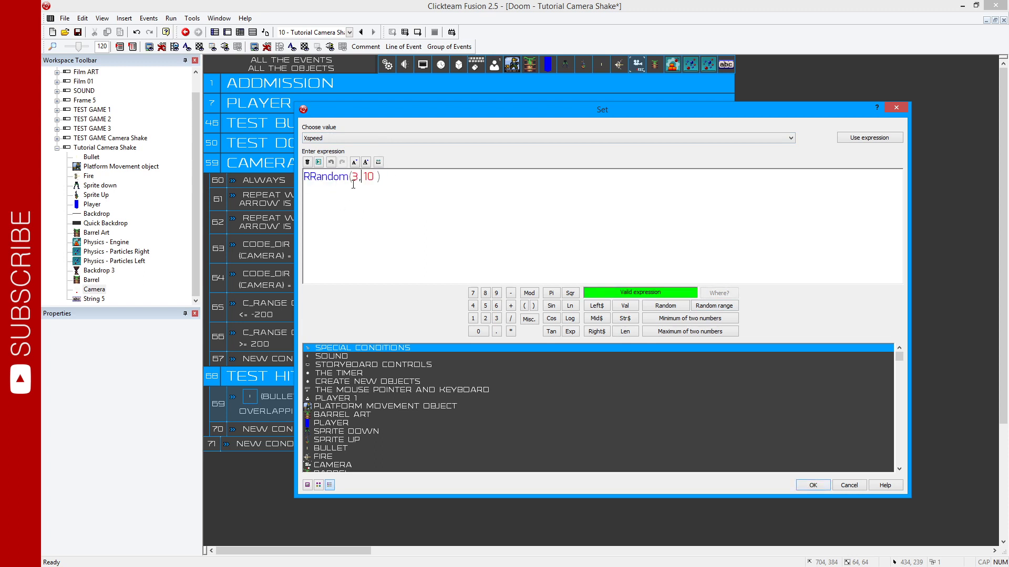
pyautogui.click(813, 485)
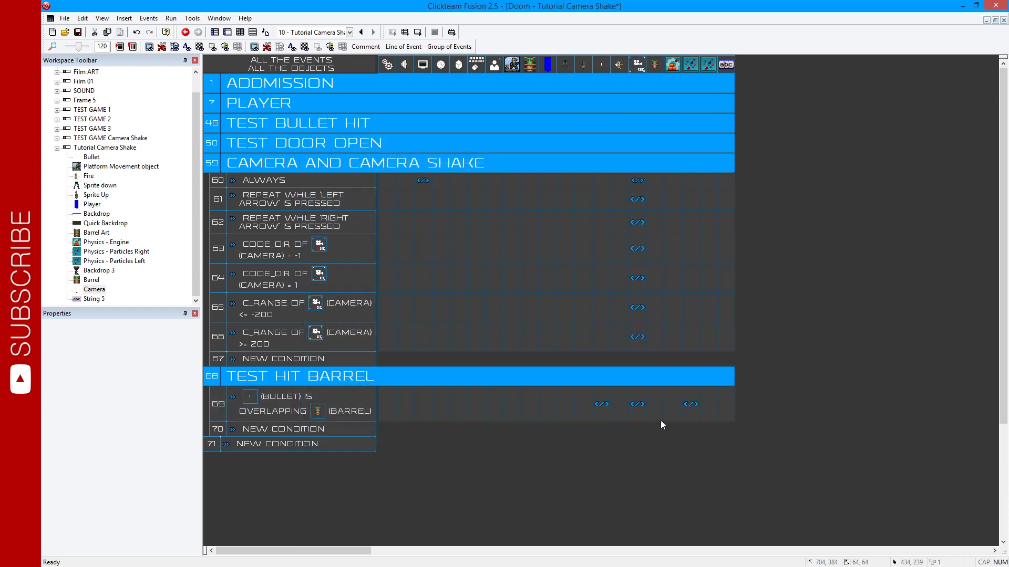
# Make event 69 also set the Camera's Yspeed to the same RRandom(3, 10).
pyautogui.rightClick(638, 404)
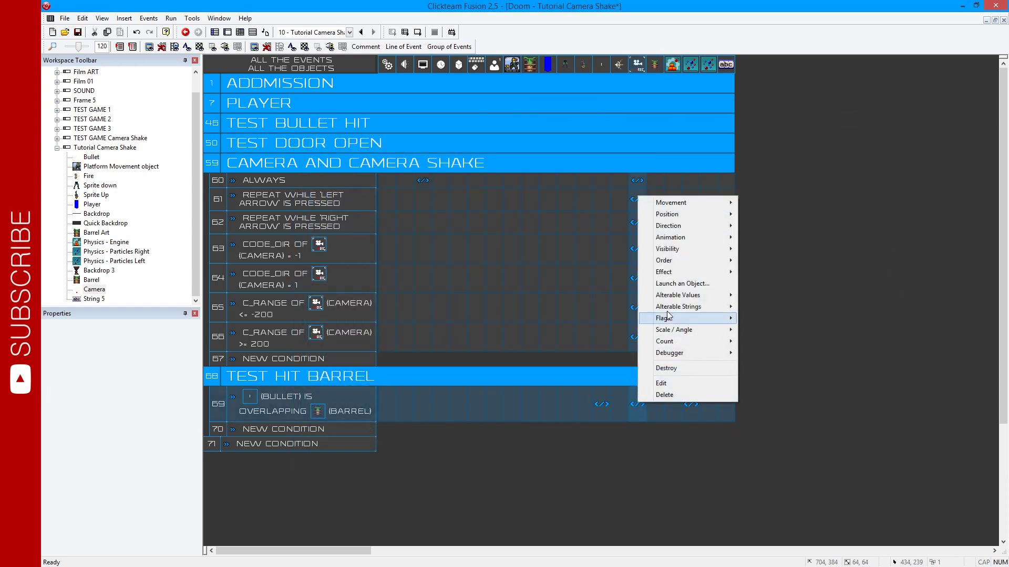
pyautogui.moveTo(692, 295)
pyautogui.click(764, 295)
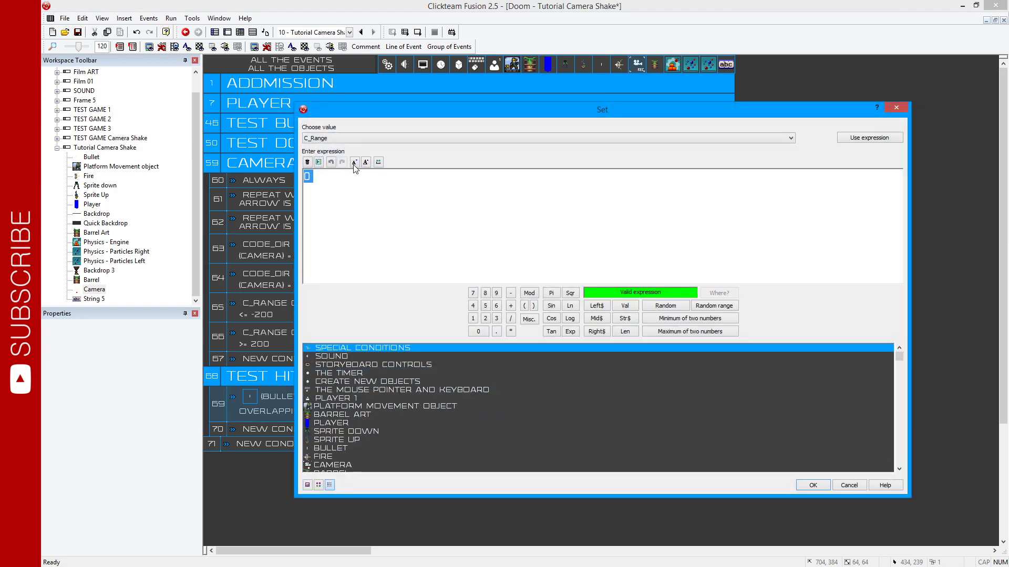
pyautogui.click(320, 140)
pyautogui.click(322, 171)
pyautogui.write('RRandom(3, 10 )')
pyautogui.click(813, 485)
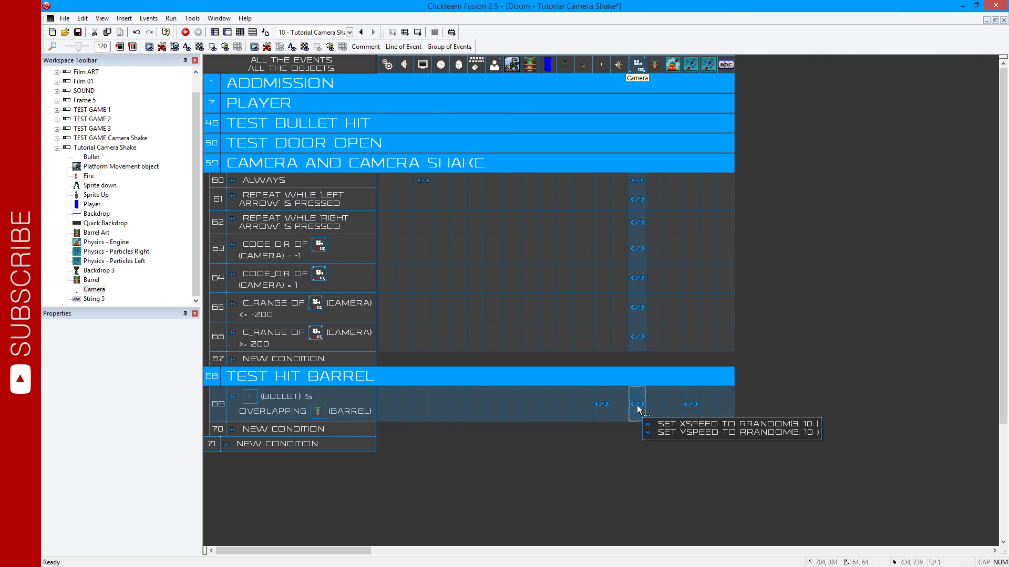
# Append + RRandom to event 60's Camera Set X position expression.
pyautogui.rightClick(637, 179)
pyautogui.moveTo(662, 368)
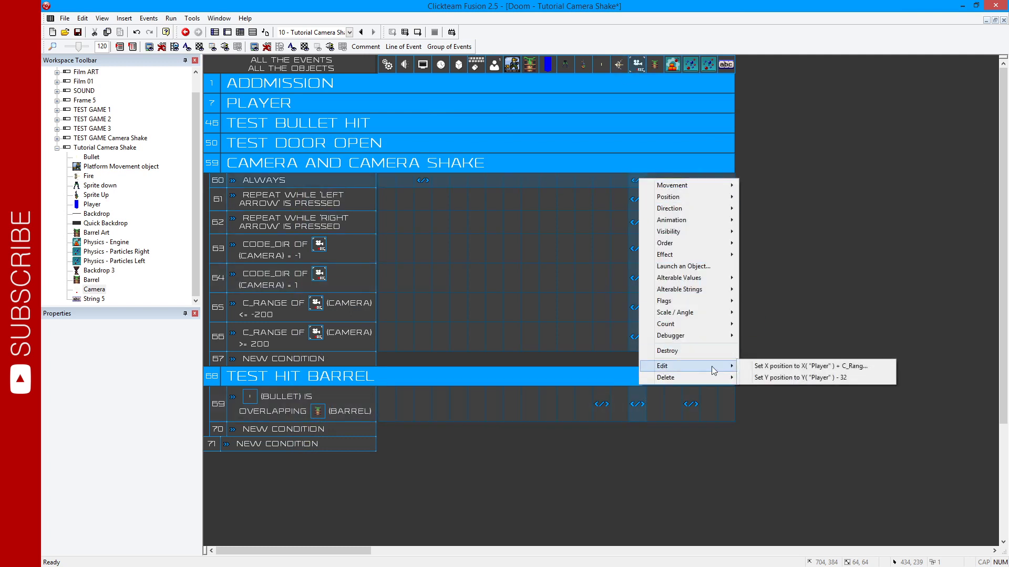
pyautogui.click(762, 365)
pyautogui.click(442, 192)
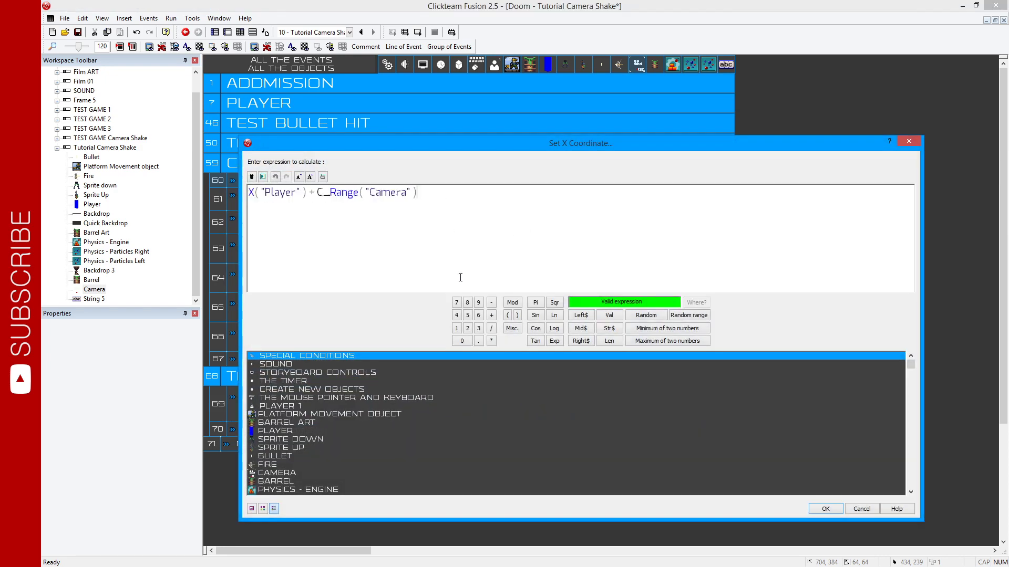
pyautogui.click(491, 315)
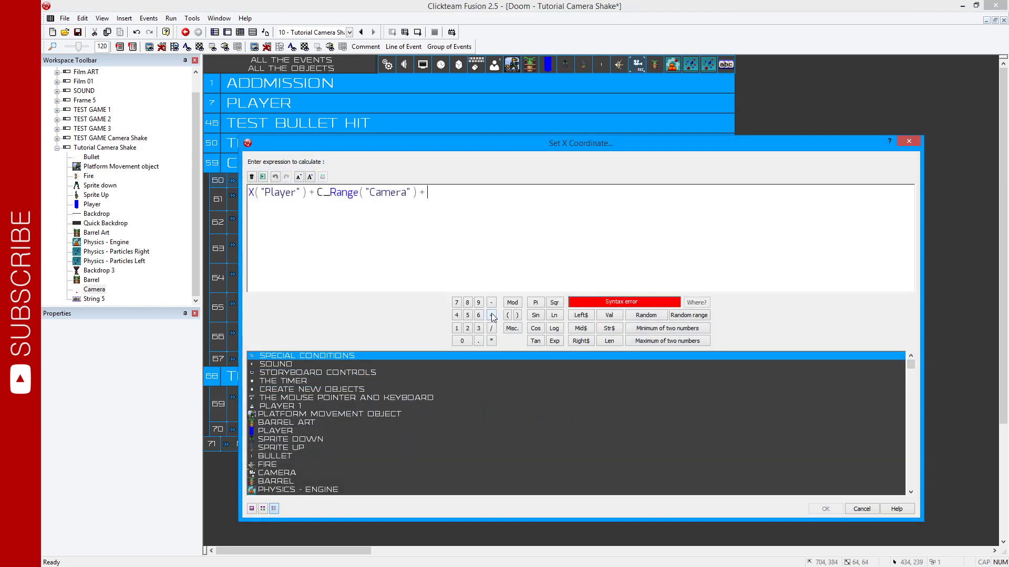
pyautogui.click(688, 315)
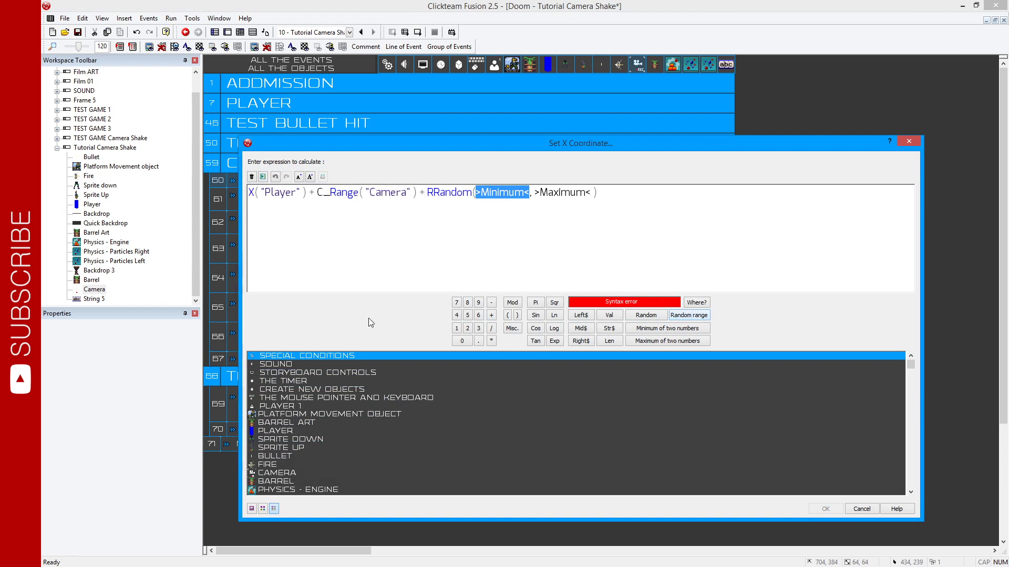
# Fill the random range with -Xspeed("Camera") and Xspeed("Camera") and confirm.
pyautogui.rightClick(281, 472)
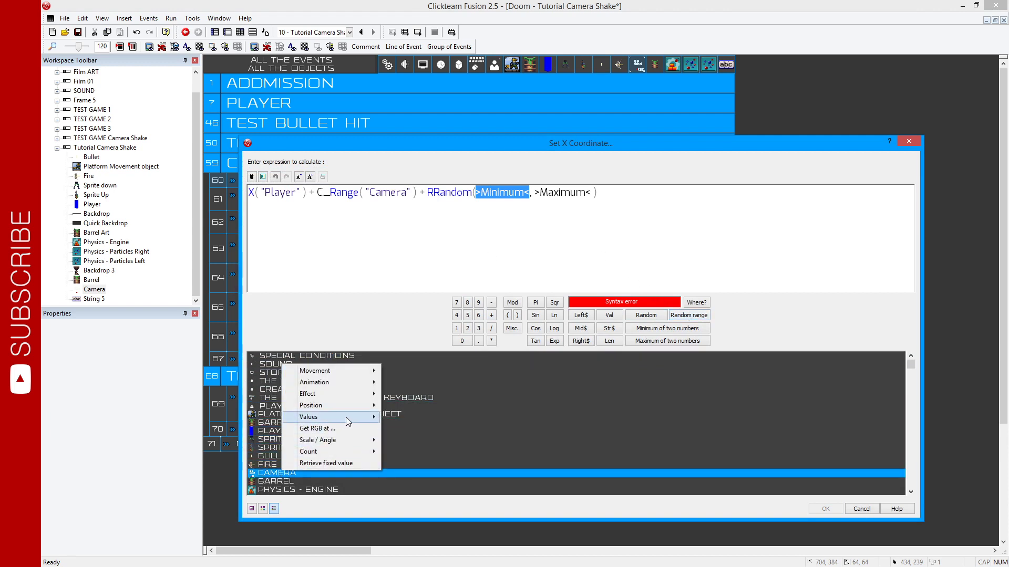
pyautogui.moveTo(346, 417)
pyautogui.moveTo(486, 418)
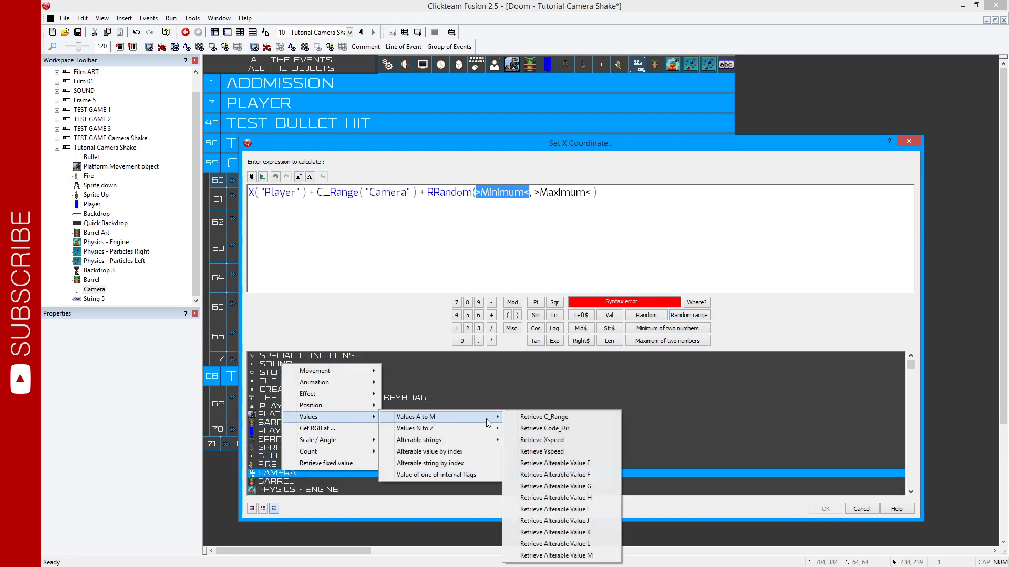
pyautogui.click(545, 442)
pyautogui.moveTo(476, 192); pyautogui.dragTo(633, 199)
pyautogui.hotkey('ctrl', 'c')
pyautogui.hotkey('ctrl', 'v')
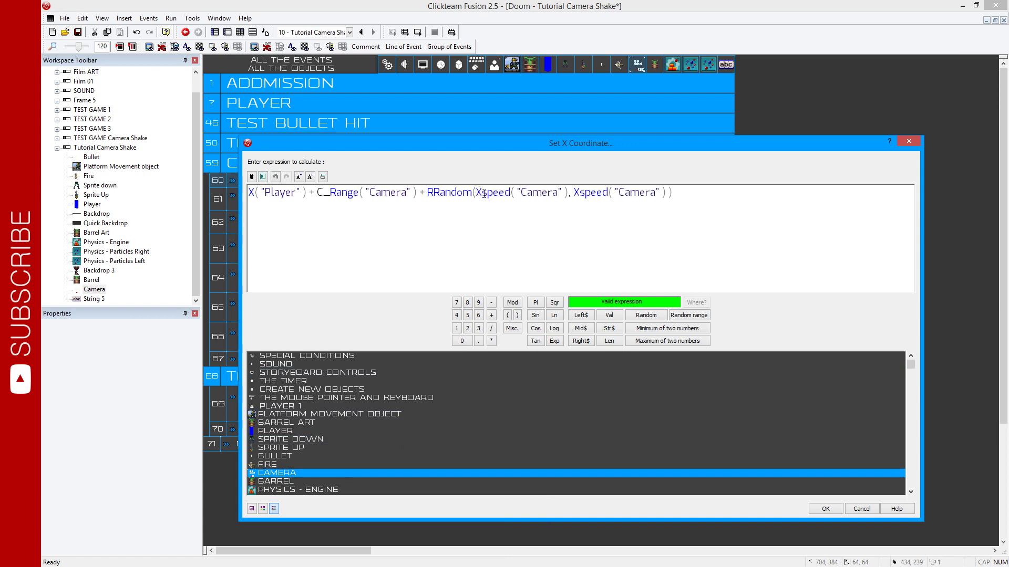
pyautogui.click(492, 302)
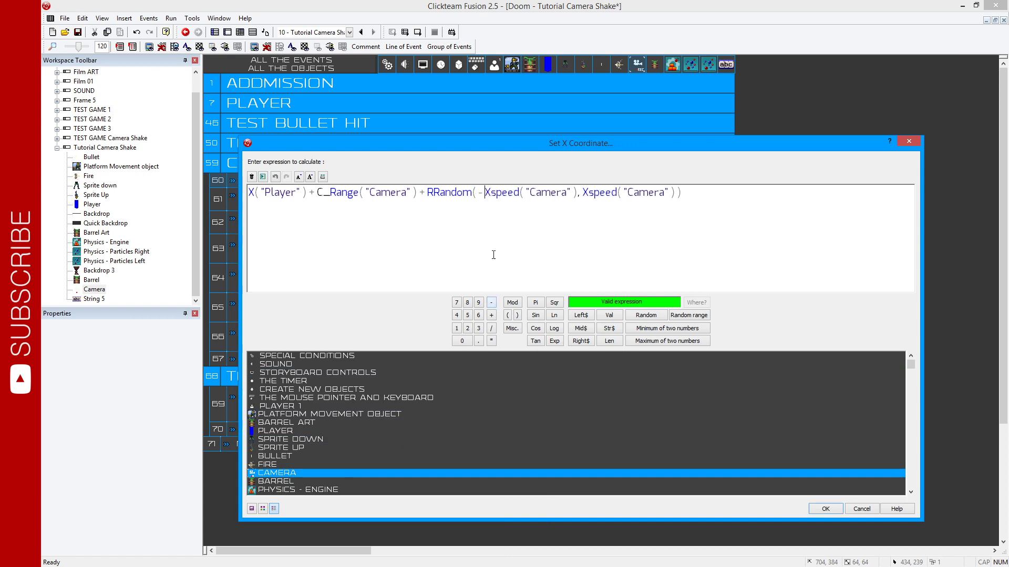
pyautogui.moveTo(486, 190); pyautogui.dragTo(574, 190)
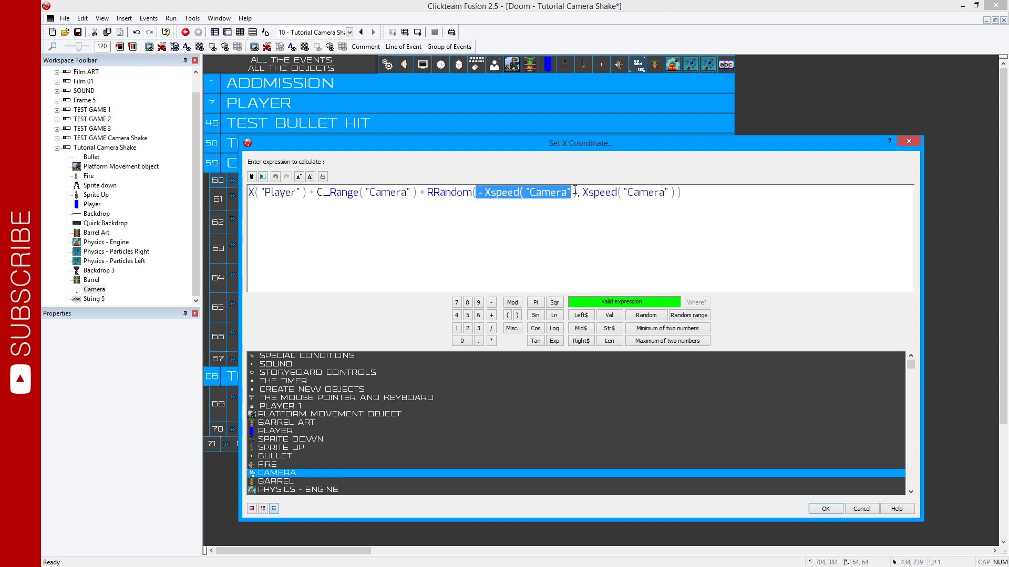
pyautogui.click(479, 196)
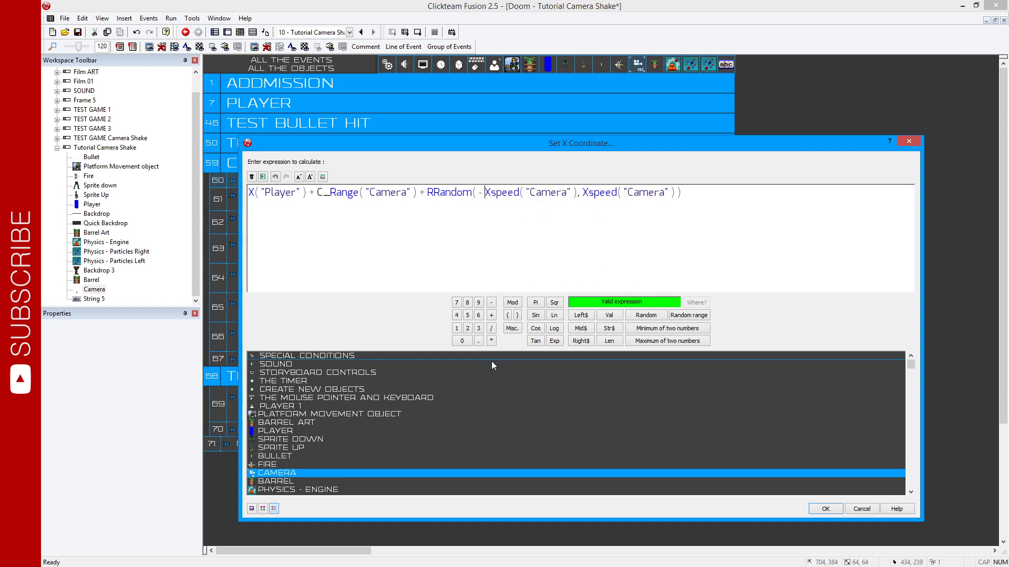
pyautogui.click(826, 510)
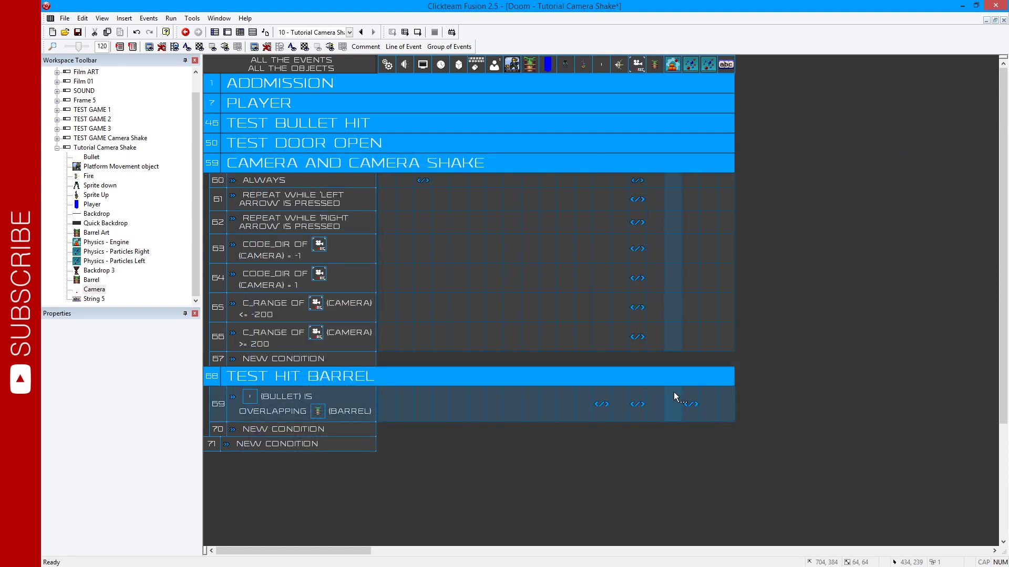
pyautogui.moveTo(642, 406)
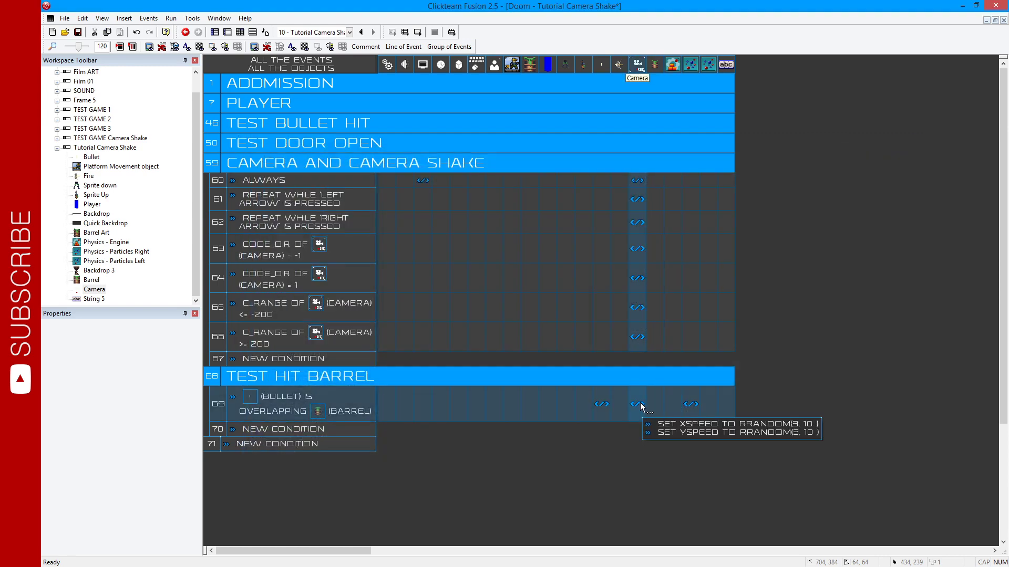
pyautogui.moveTo(643, 182)
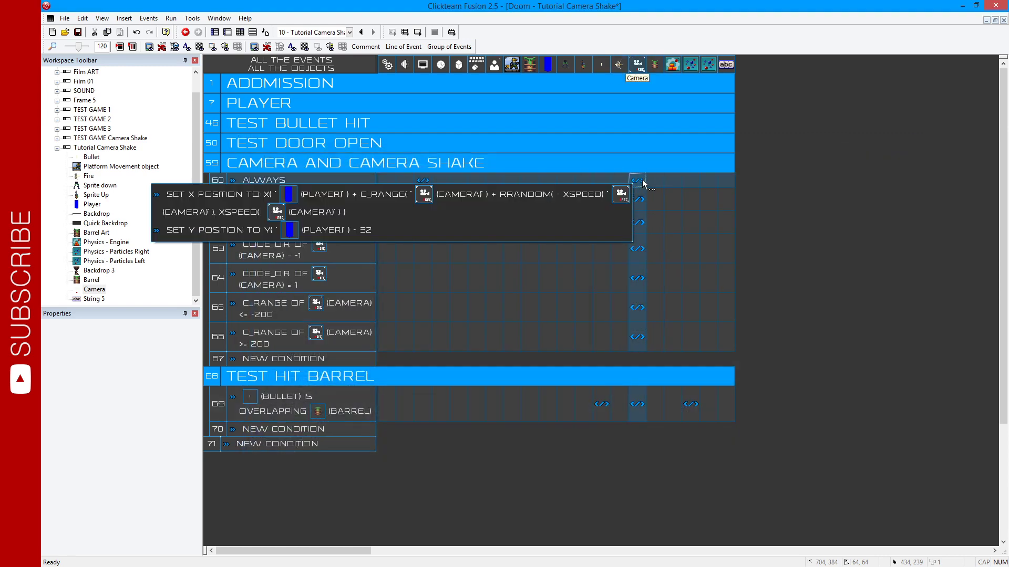
pyautogui.click(418, 32)
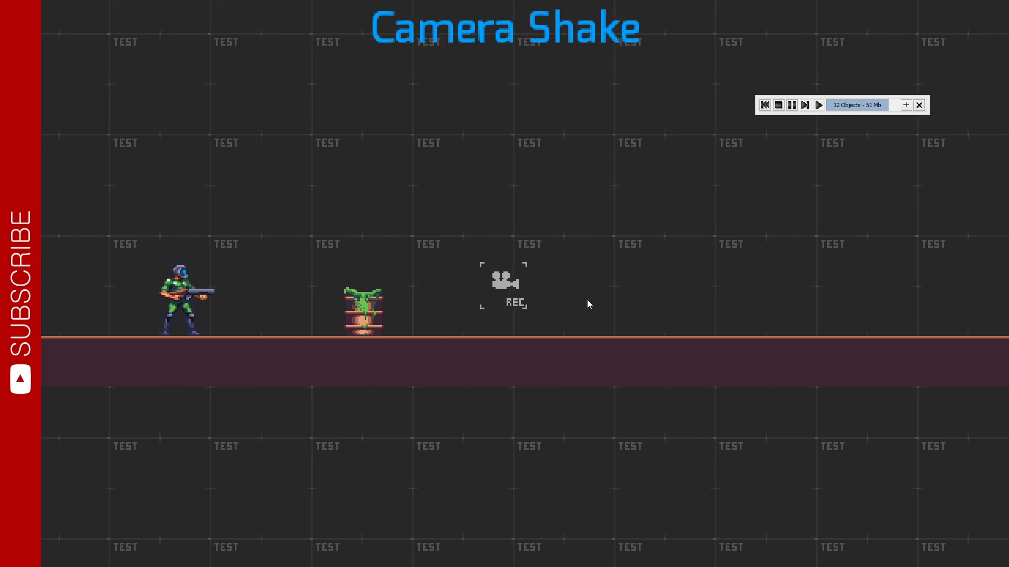
pyautogui.press('Escape')
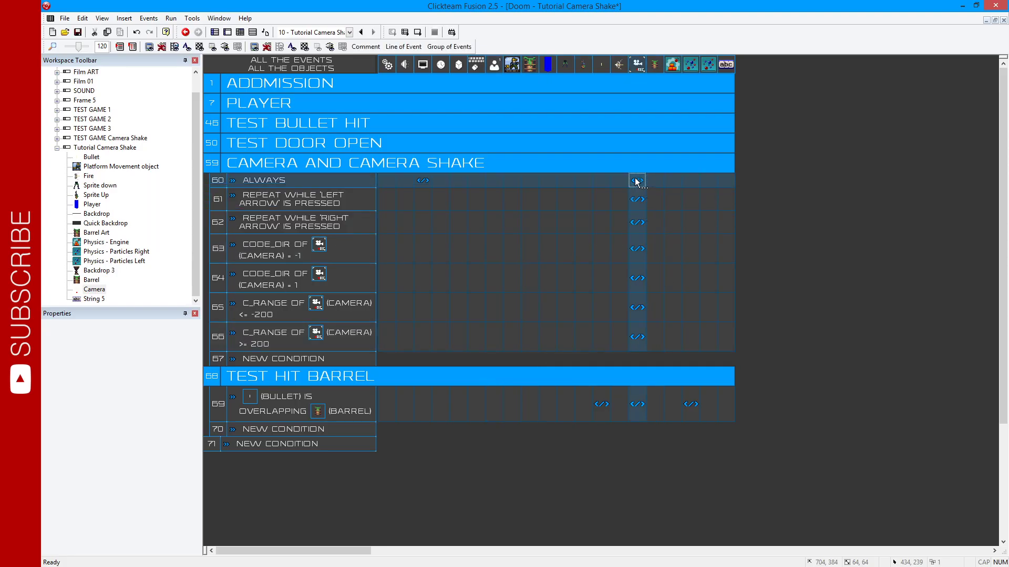
# In event 60, append '+ RRandom(' to the Camera's Set Y position expression.
pyautogui.rightClick(637, 182)
pyautogui.moveTo(704, 367)
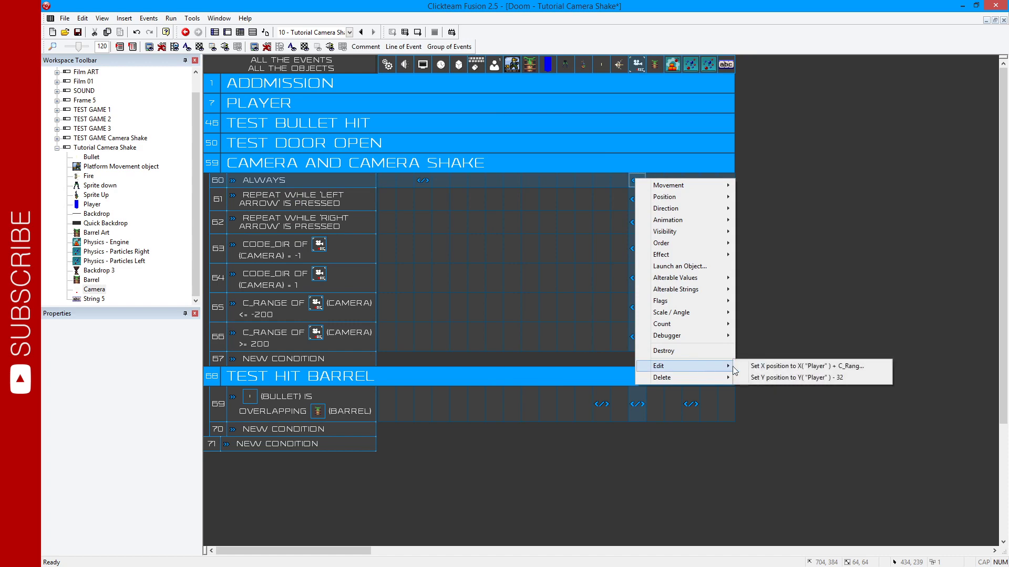
pyautogui.click(766, 378)
pyautogui.click(492, 315)
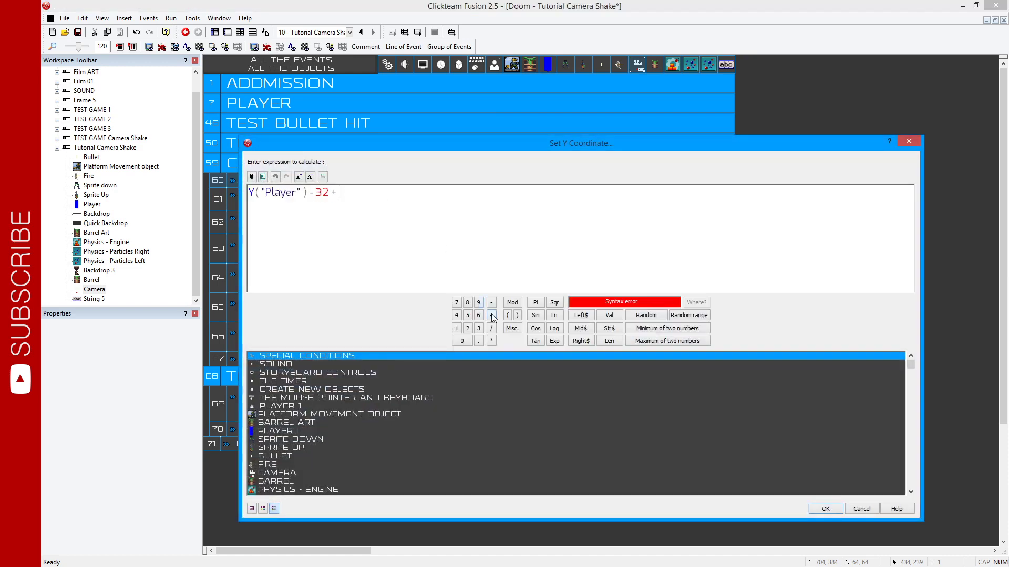
pyautogui.click(684, 316)
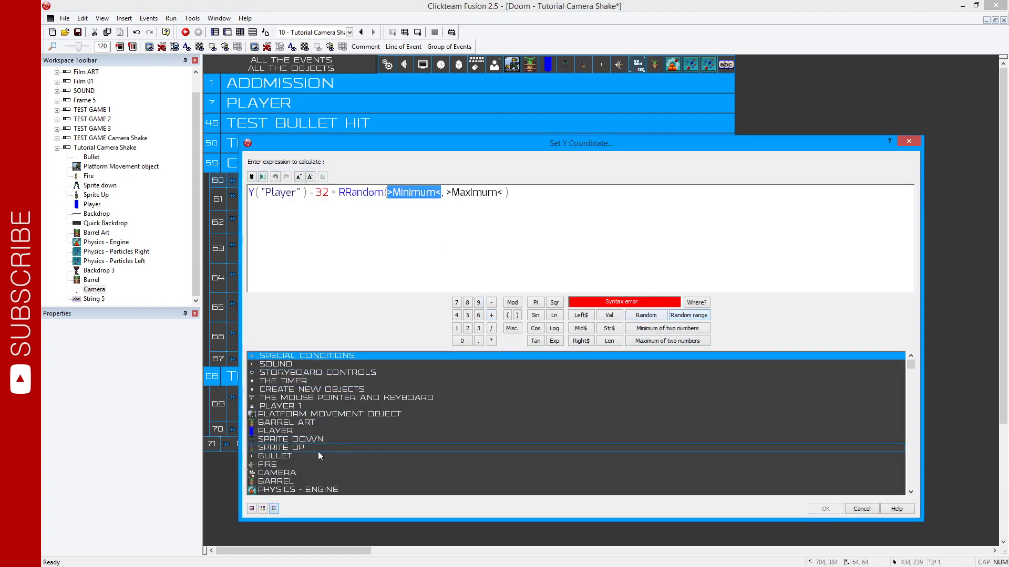
# Fill RRandom with -Yspeed("Camera") and Yspeed("Camera"), confirm, and test-run the frame.
pyautogui.click(304, 473)
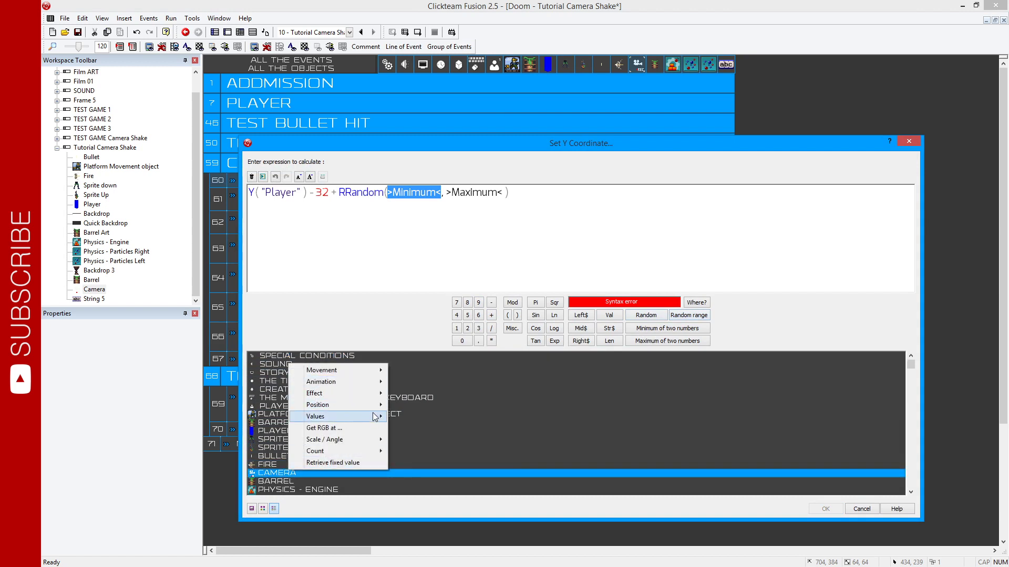
pyautogui.moveTo(368, 417)
pyautogui.moveTo(449, 417)
pyautogui.click(548, 451)
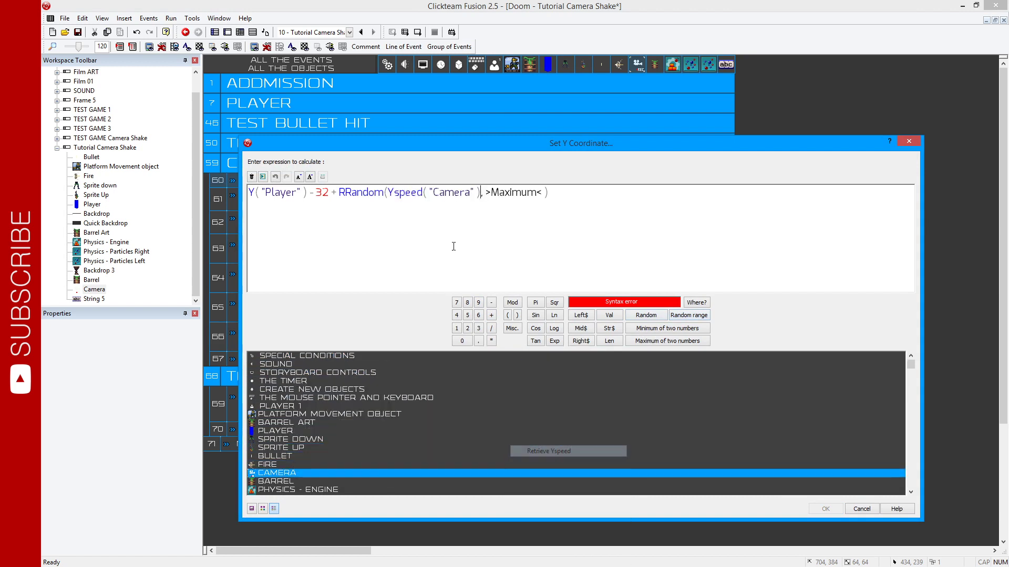
pyautogui.moveTo(389, 192); pyautogui.dragTo(538, 193)
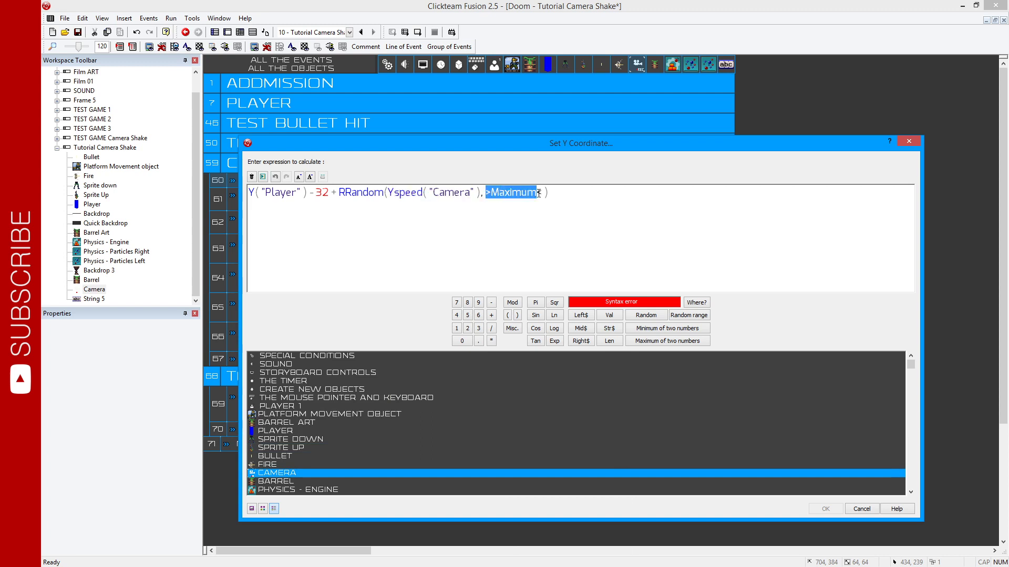
pyautogui.hotkey('ctrl', 'v')
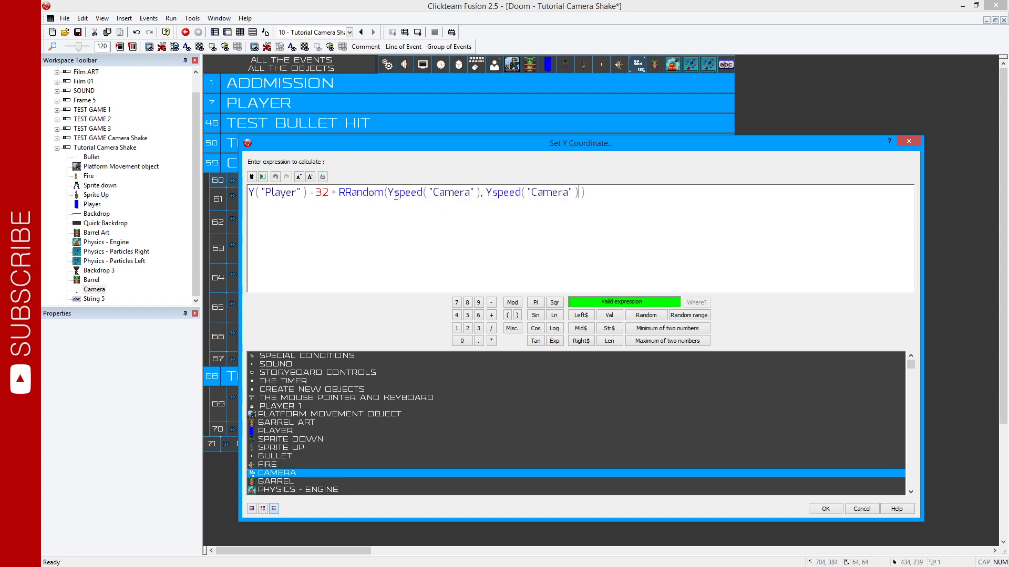
pyautogui.click(492, 303)
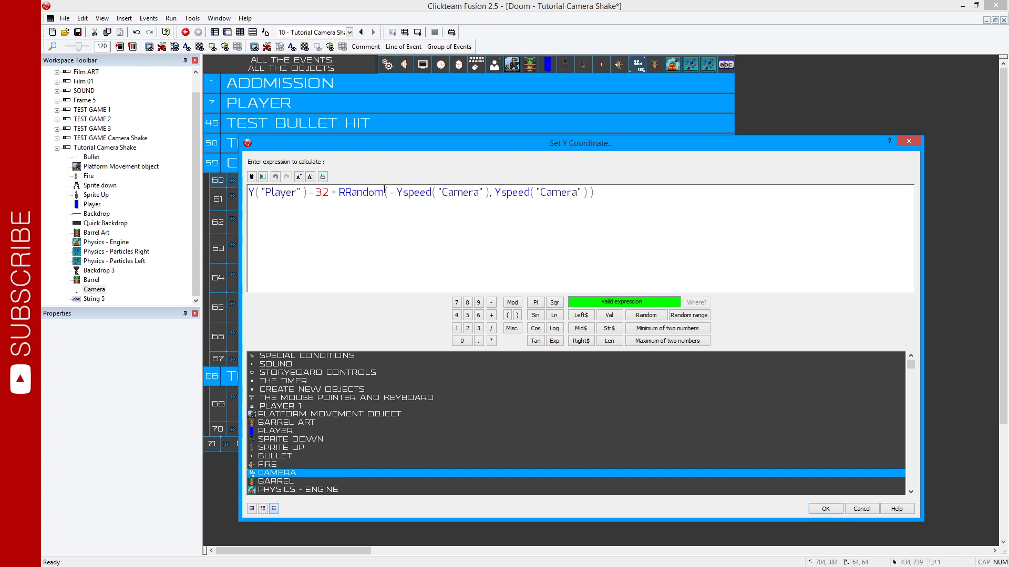
pyautogui.click(816, 509)
pyautogui.press('F7')
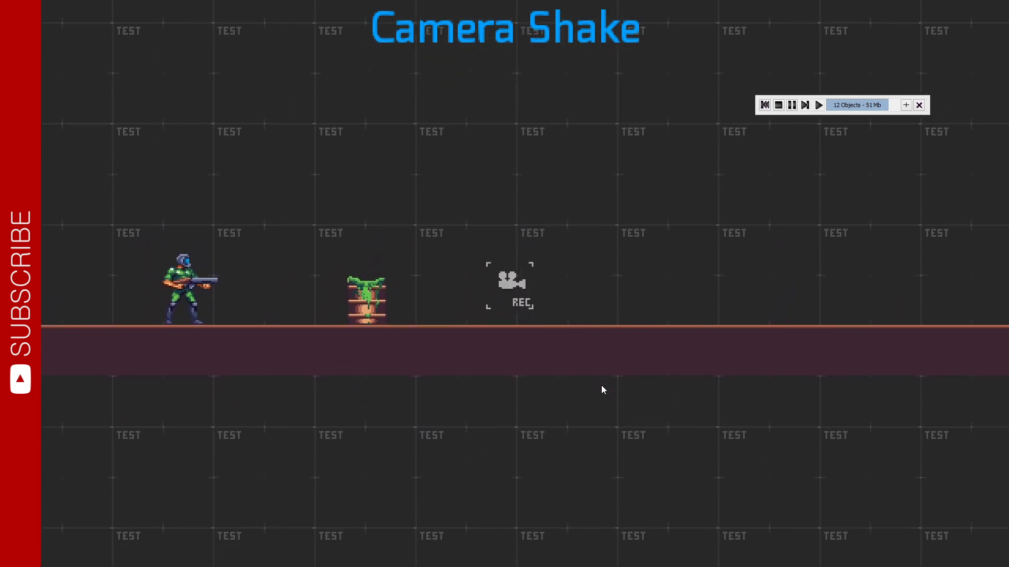
# Close the Camera Shake test run and return to the Event Editor.
pyautogui.press('Escape')
# Give event 67 an 'Every 00'20' timer condition firing every 0.20 seconds.
pyautogui.click(311, 358)
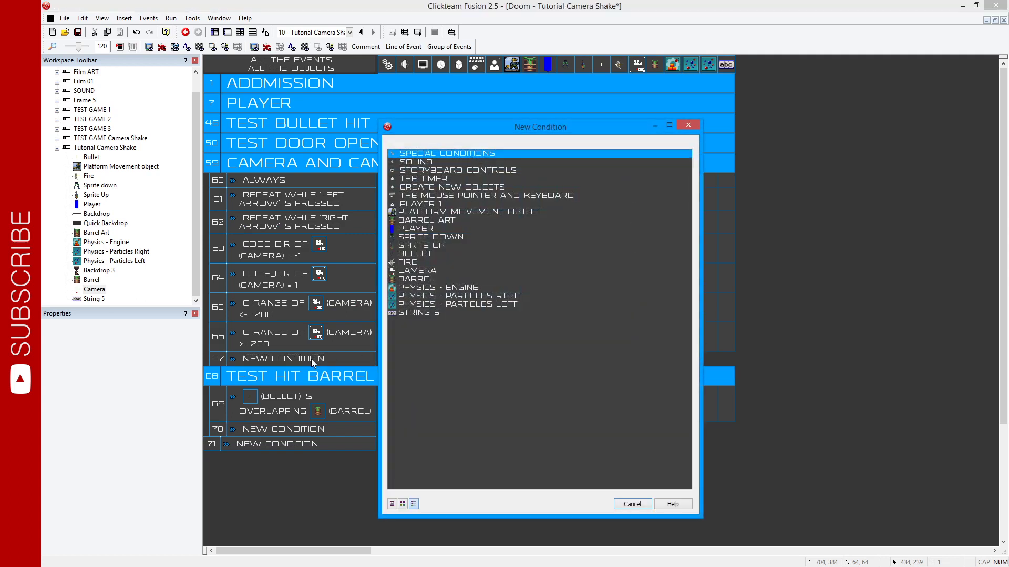
pyautogui.rightClick(412, 269)
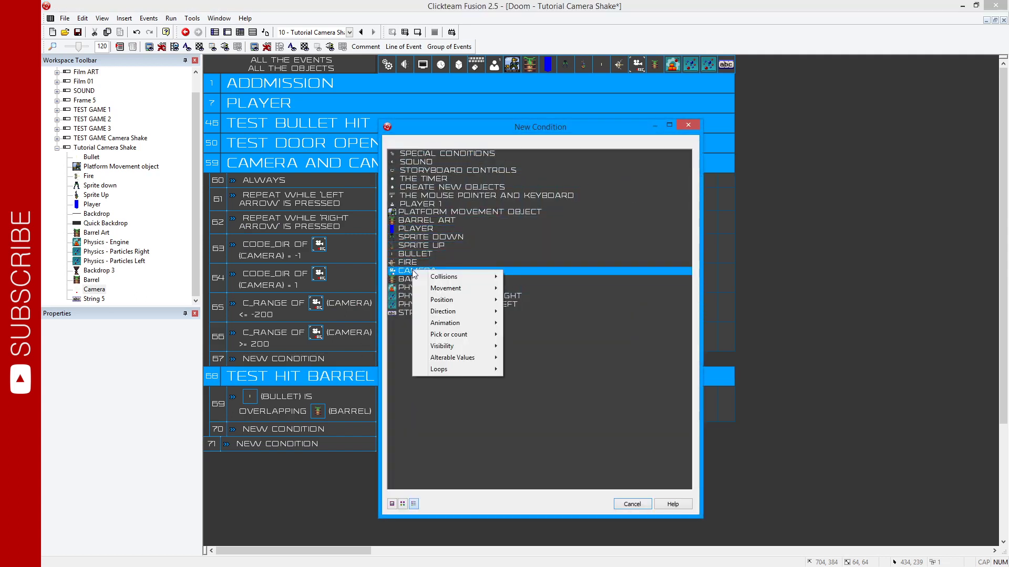
pyautogui.click(417, 178)
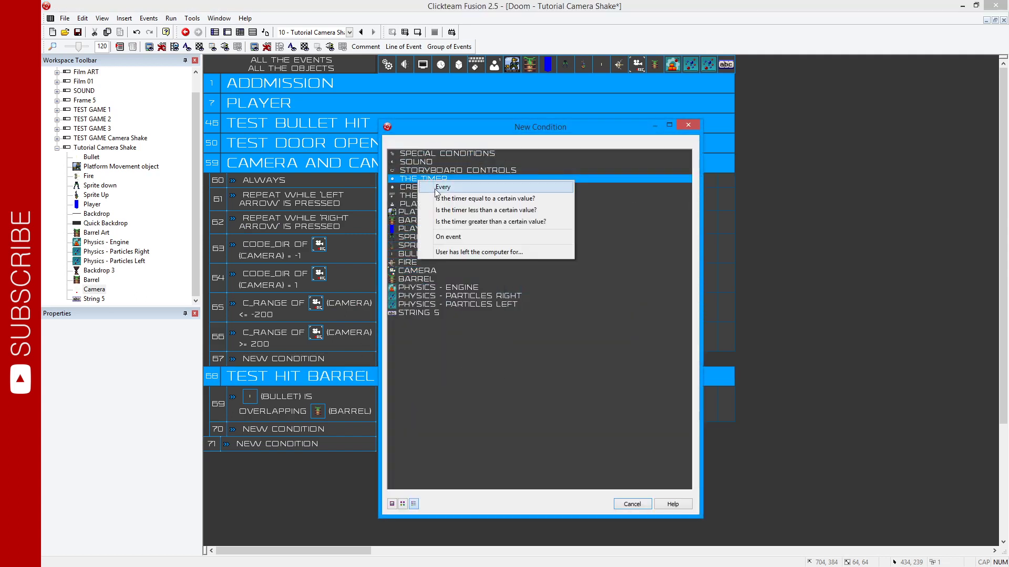
pyautogui.click(442, 188)
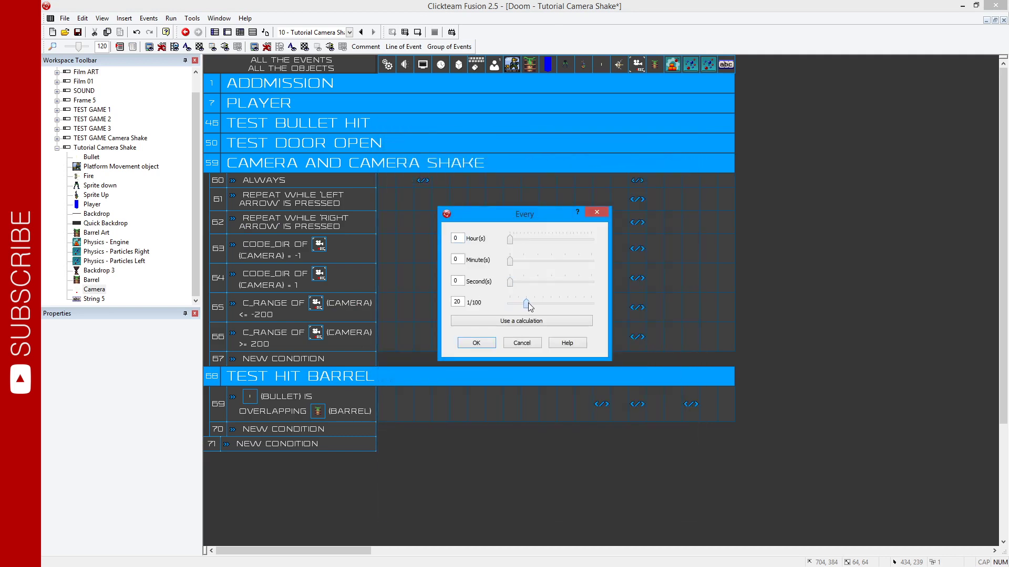
pyautogui.click(476, 343)
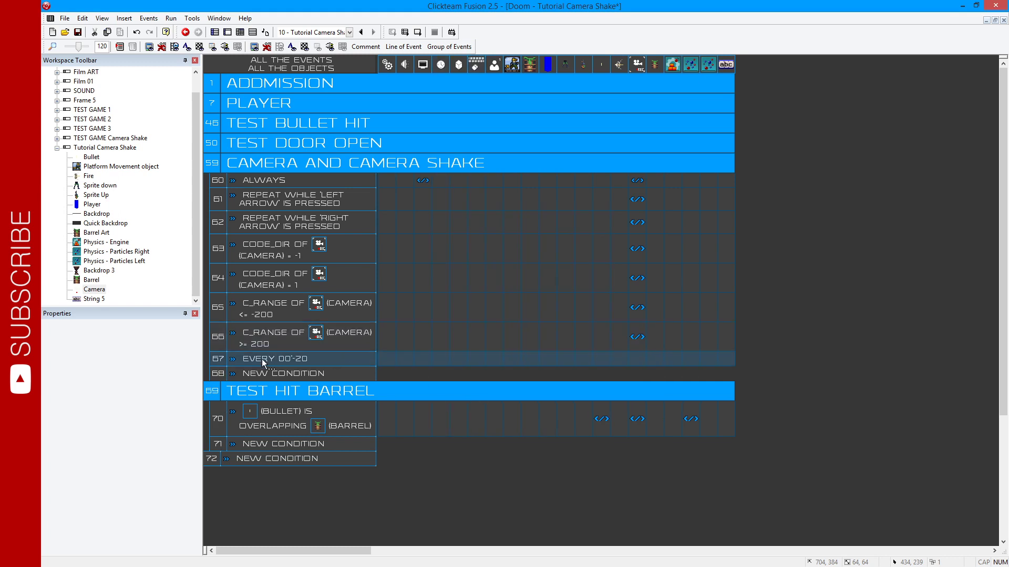
pyautogui.click(633, 359)
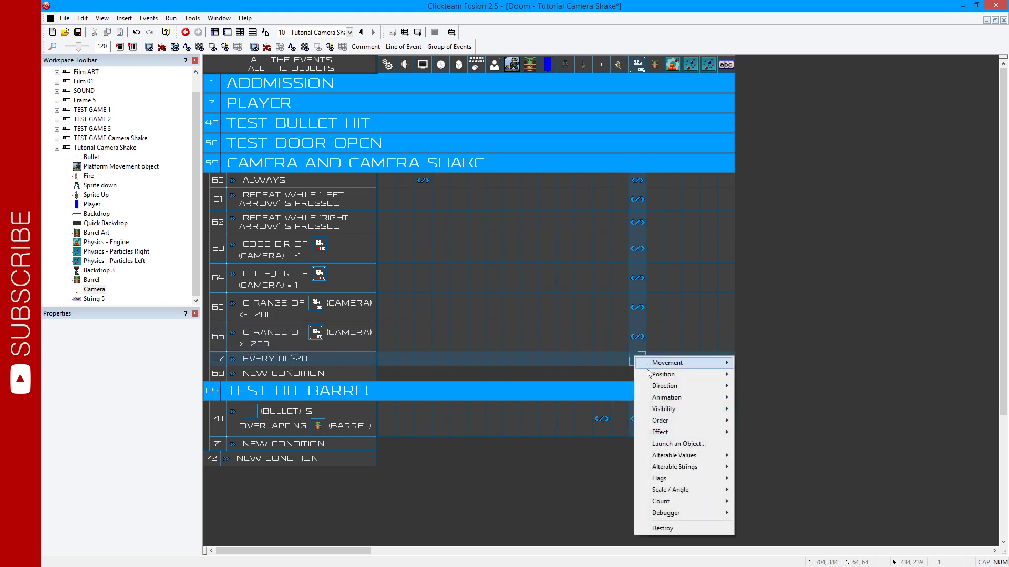
# Make event 67 subtract 1 from the Camera's Xspeed.
pyautogui.moveTo(669, 461)
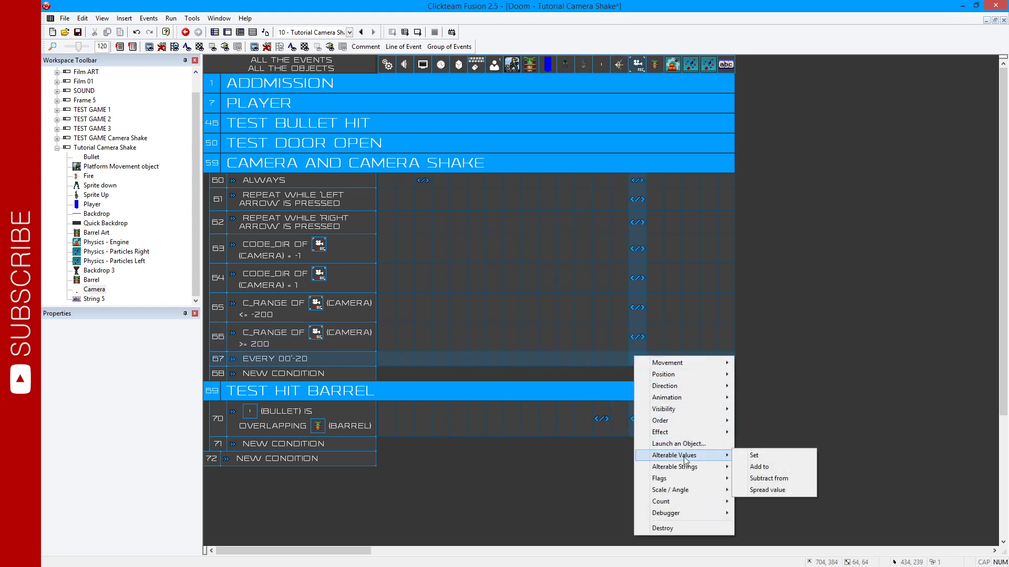
pyautogui.click(763, 479)
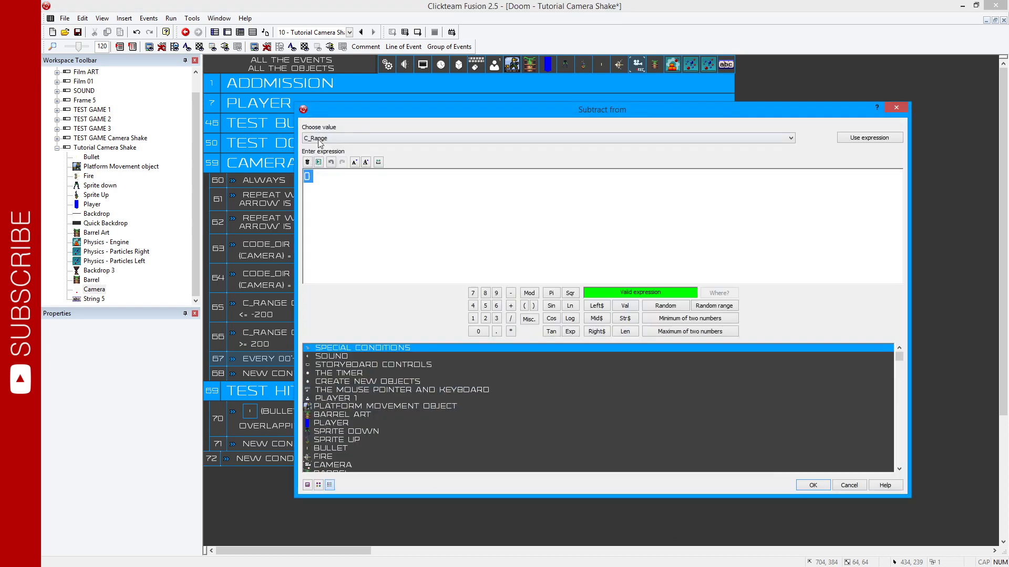
pyautogui.click(319, 138)
pyautogui.click(342, 155)
pyautogui.click(813, 485)
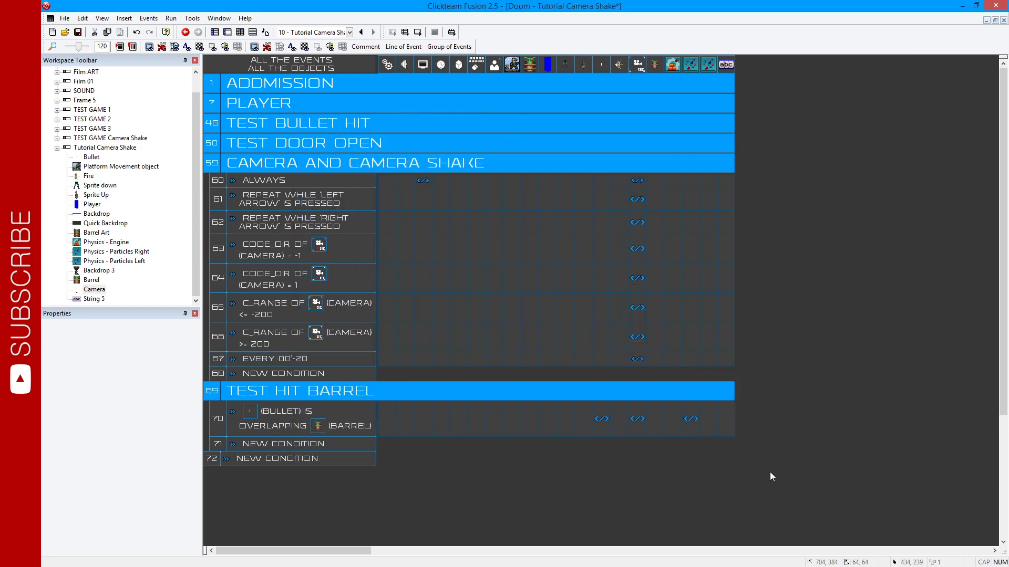
# Make event 67 also subtract 1 from the Camera's Yspeed.
pyautogui.rightClick(637, 360)
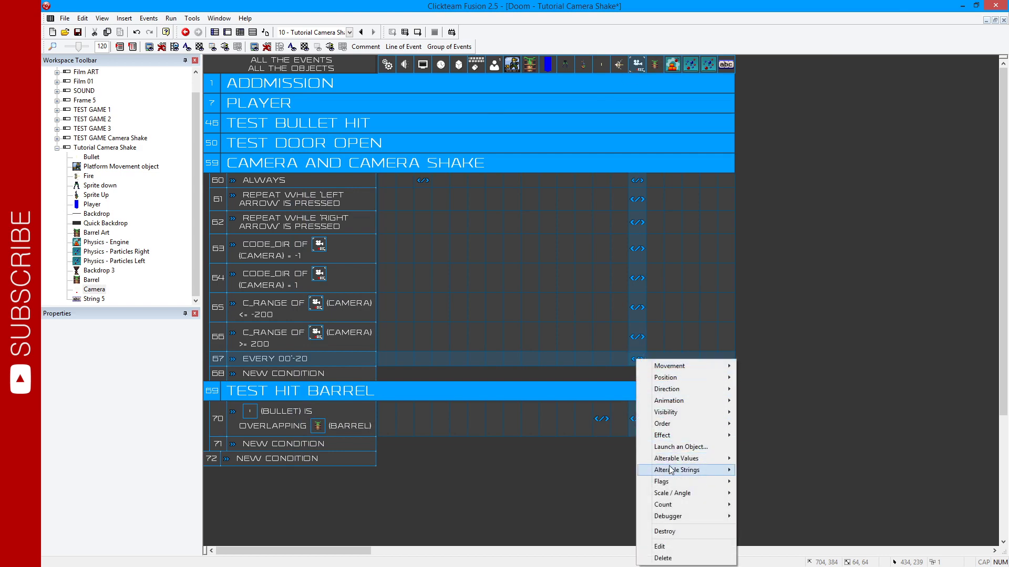
pyautogui.moveTo(678, 461)
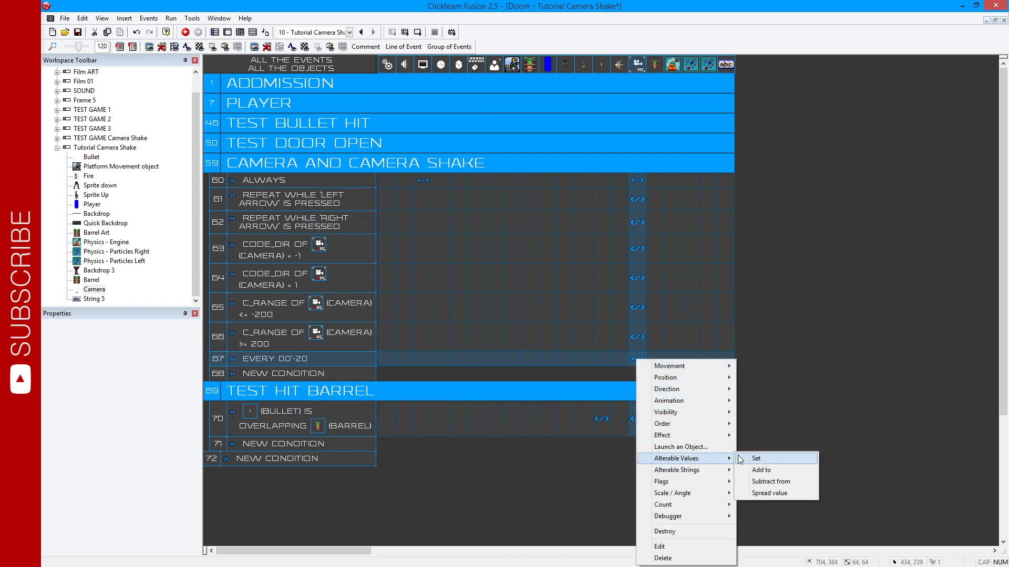
pyautogui.click(762, 482)
pyautogui.click(321, 138)
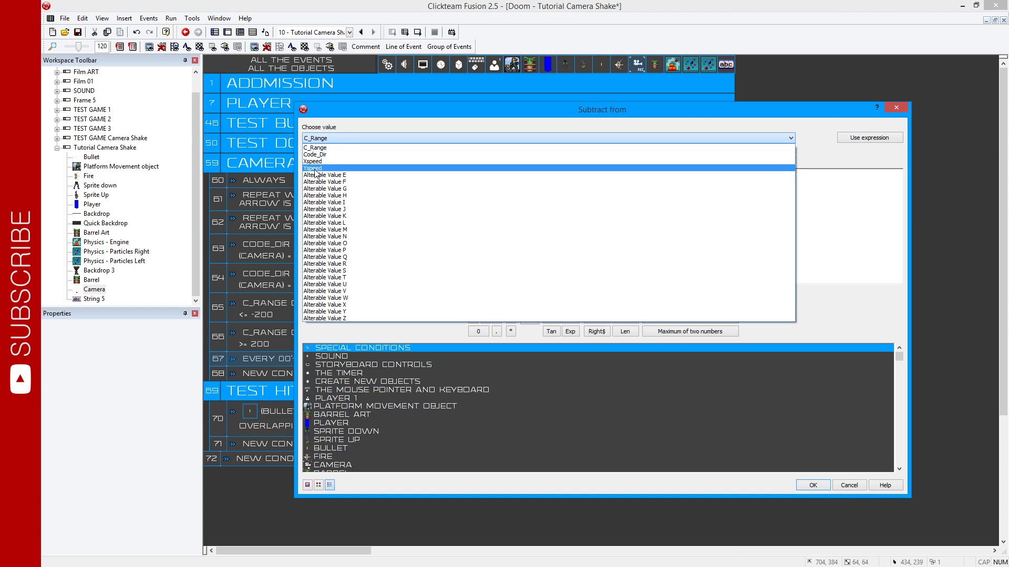
pyautogui.click(318, 169)
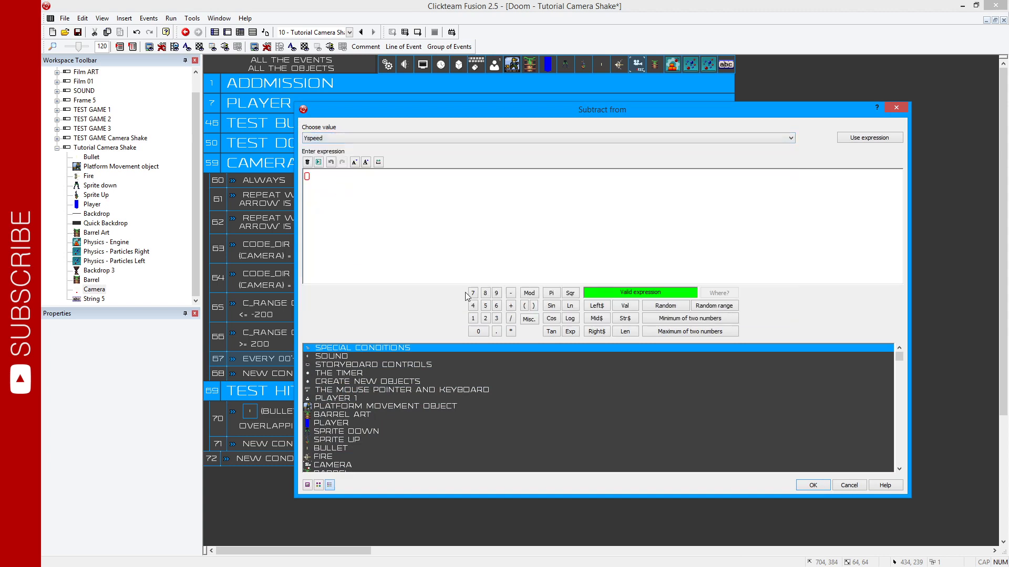
pyautogui.click(810, 486)
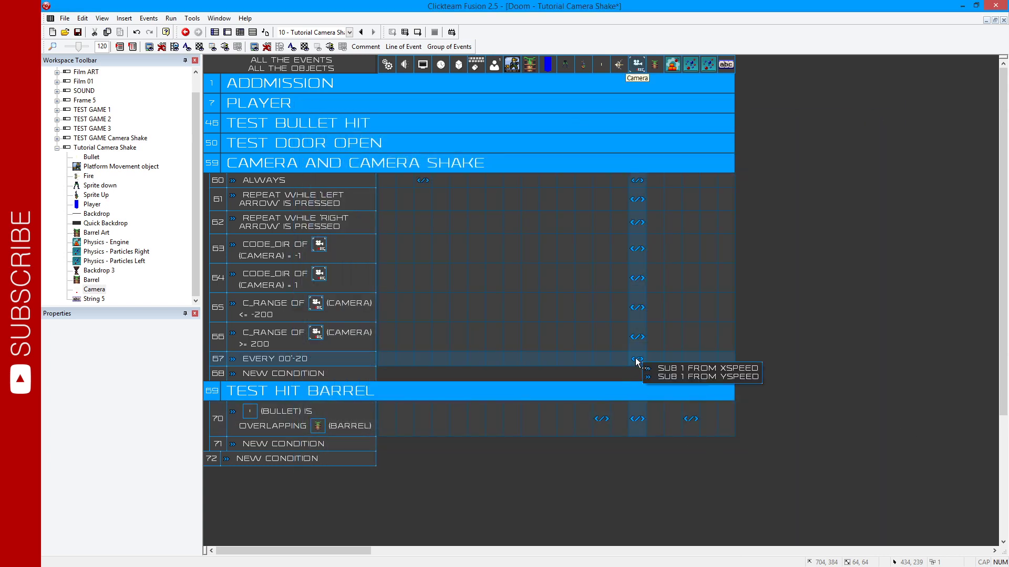
pyautogui.press('F7')
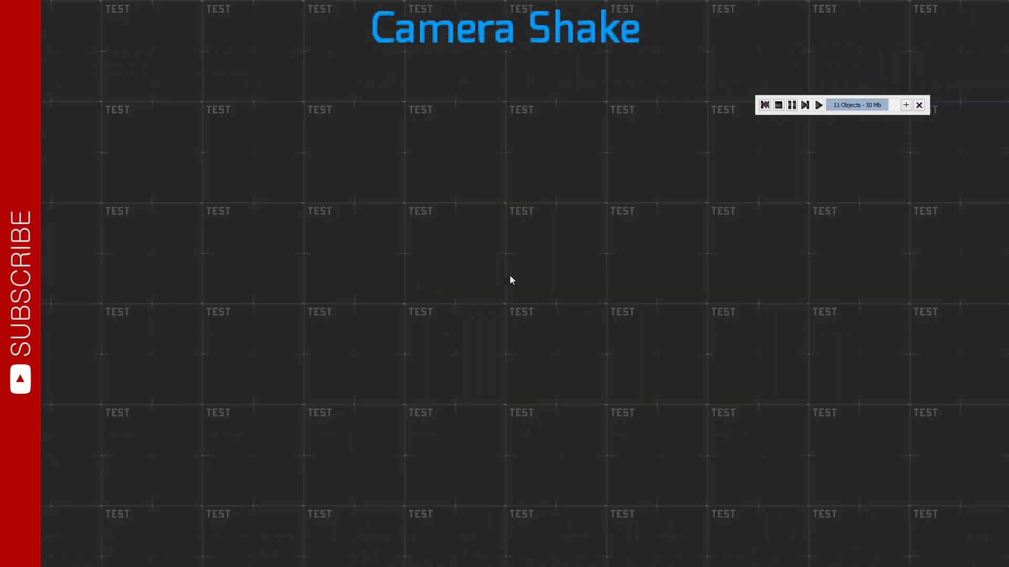
pyautogui.press('Escape')
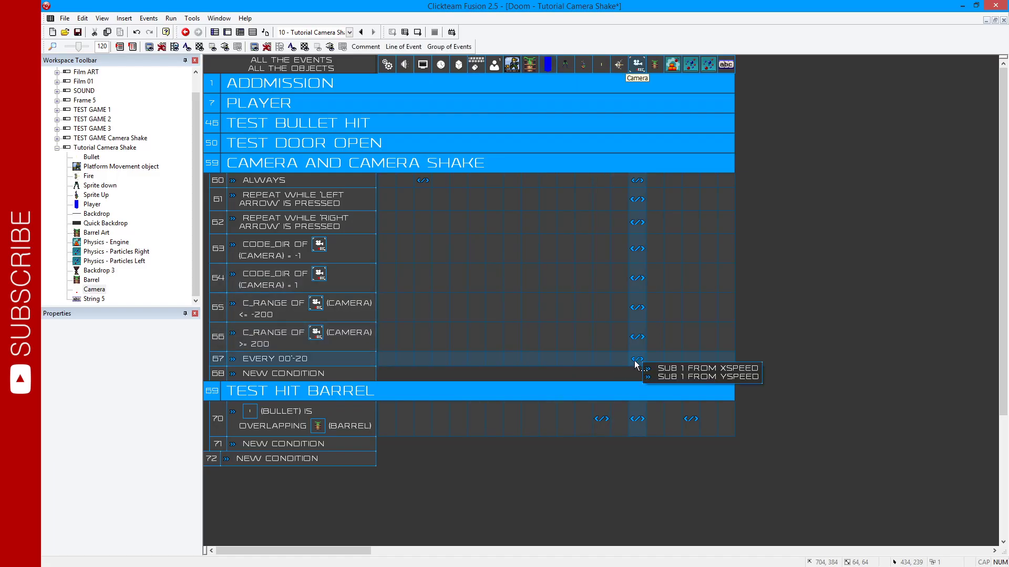
# Give event 68 a condition testing whether the Camera's Xspeed is <= 0.
pyautogui.doubleClick(311, 374)
pyautogui.click(425, 272)
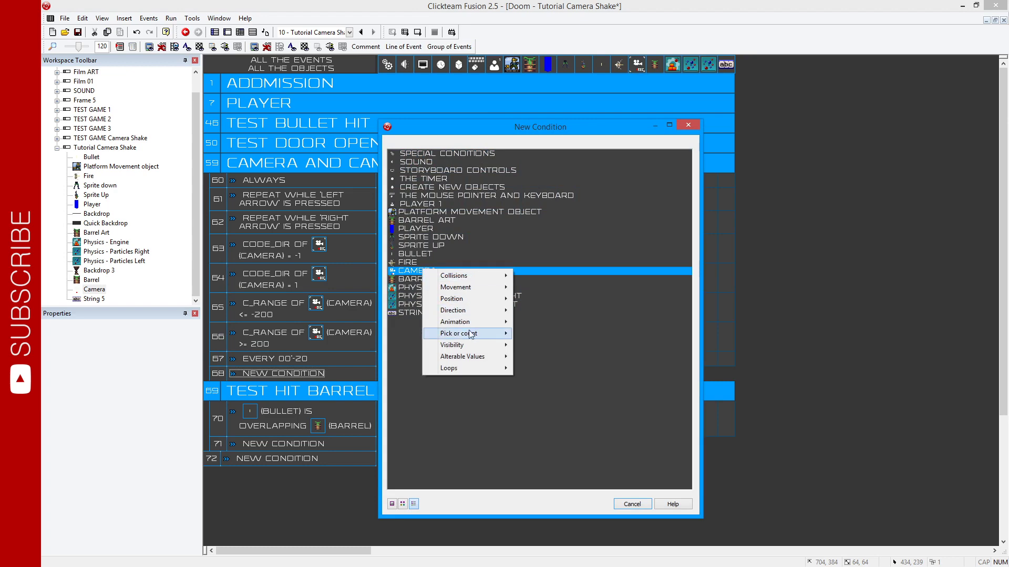
pyautogui.click(523, 357)
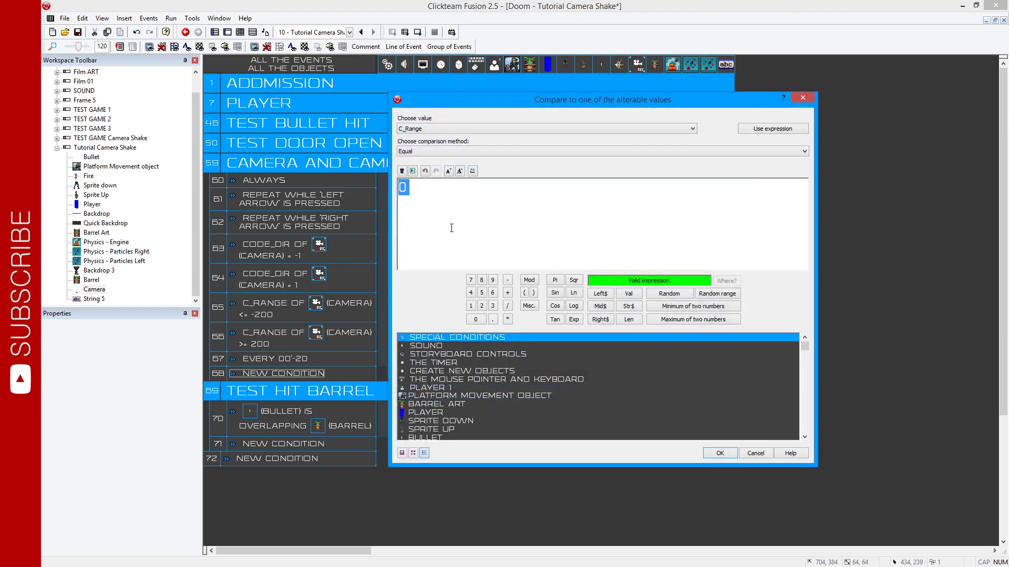
pyautogui.click(418, 129)
pyautogui.click(419, 145)
pyautogui.click(419, 152)
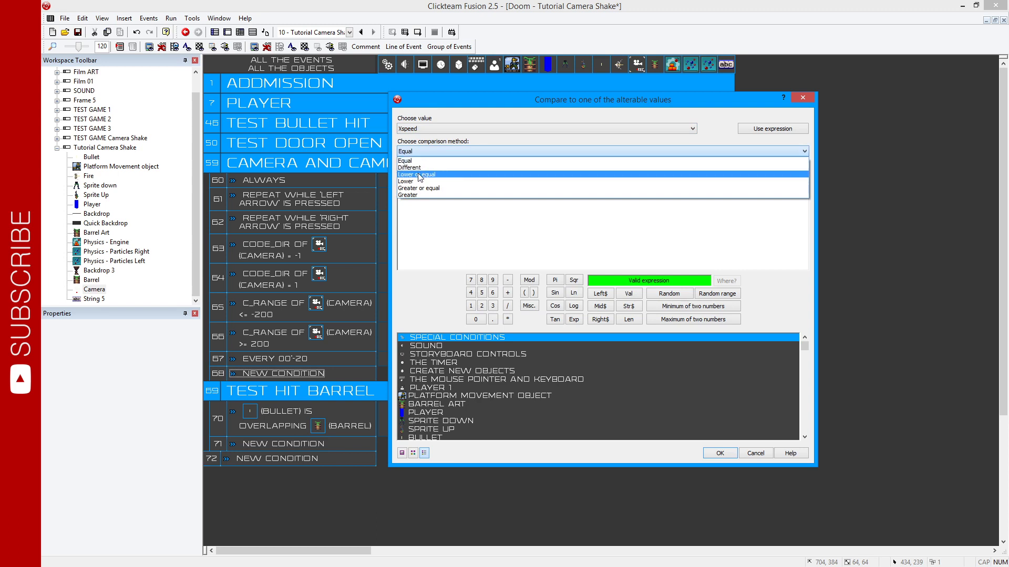
pyautogui.click(419, 174)
pyautogui.click(721, 453)
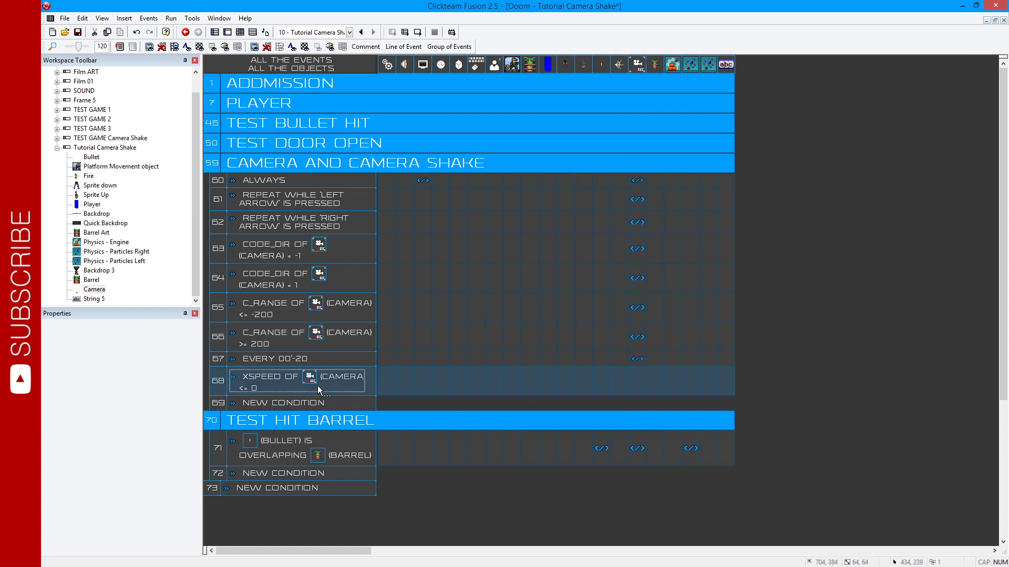
# Copy that condition into event 69 and change it to compare Yspeed <= 0.
pyautogui.click(234, 380)
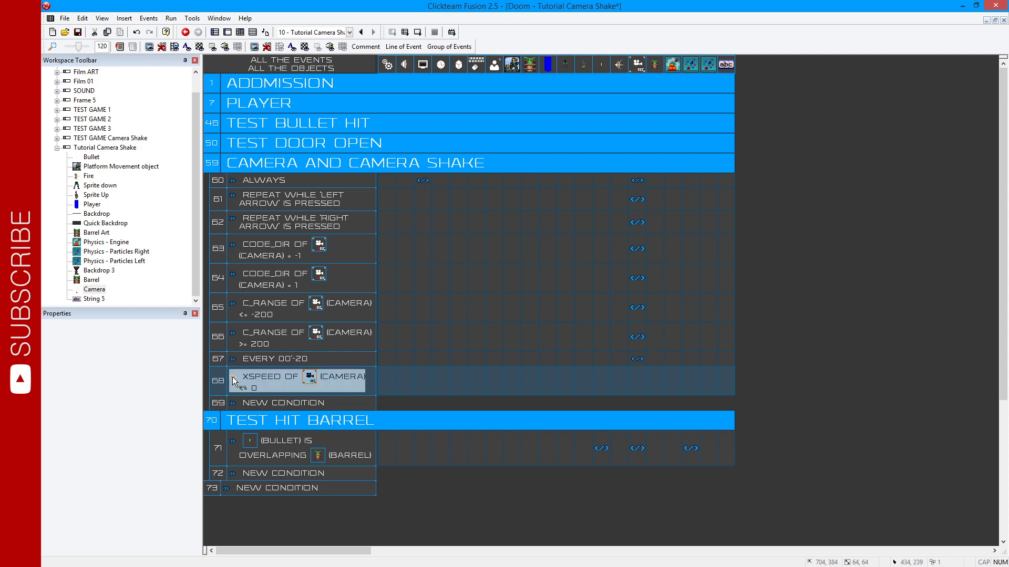
pyautogui.keyDown('ctrl'); pyautogui.moveTo(218, 404); pyautogui.dragTo(218, 405); pyautogui.keyUp('ctrl')
pyautogui.doubleClick(281, 409)
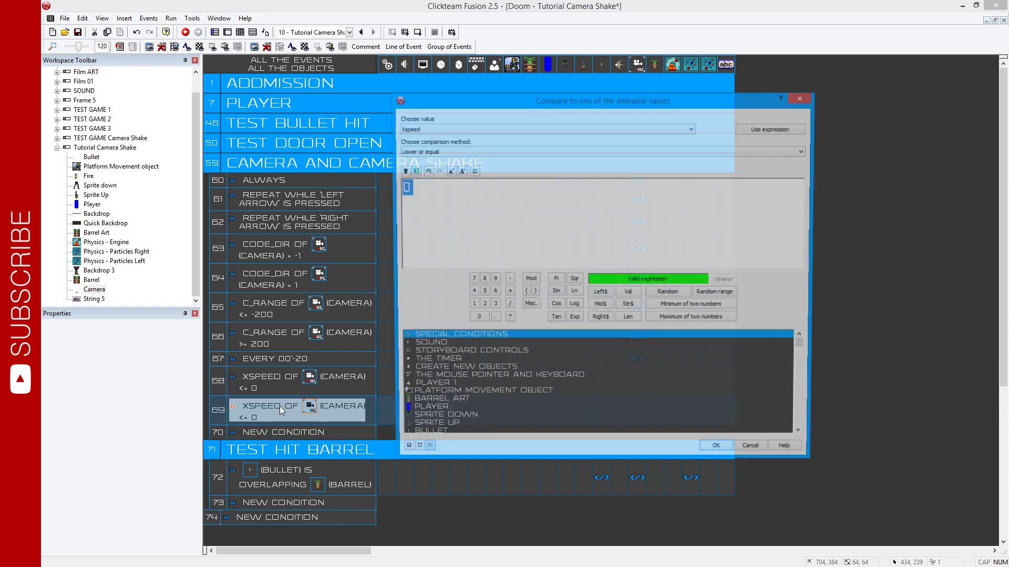
pyautogui.click(415, 129)
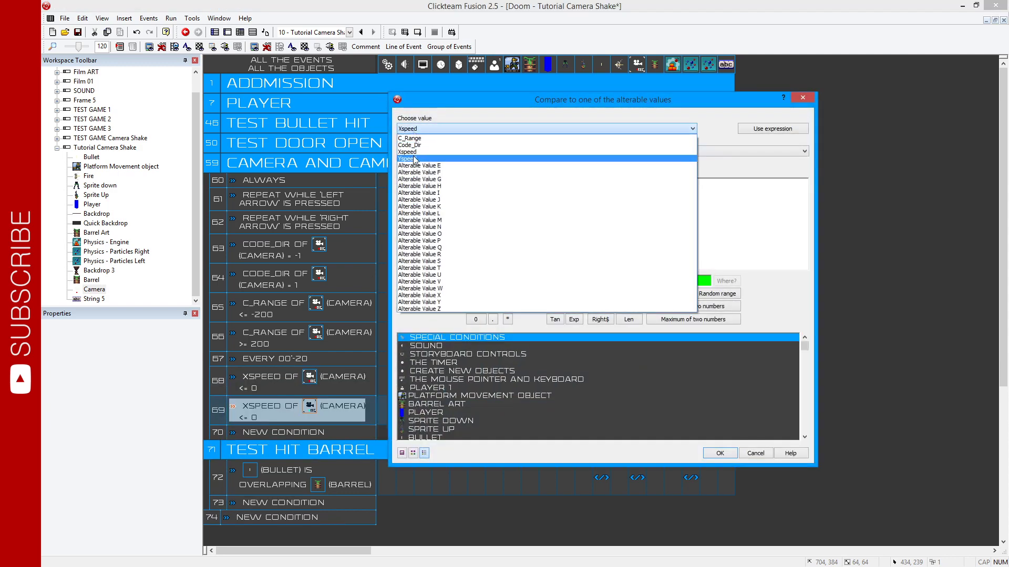
pyautogui.click(415, 159)
pyautogui.click(720, 453)
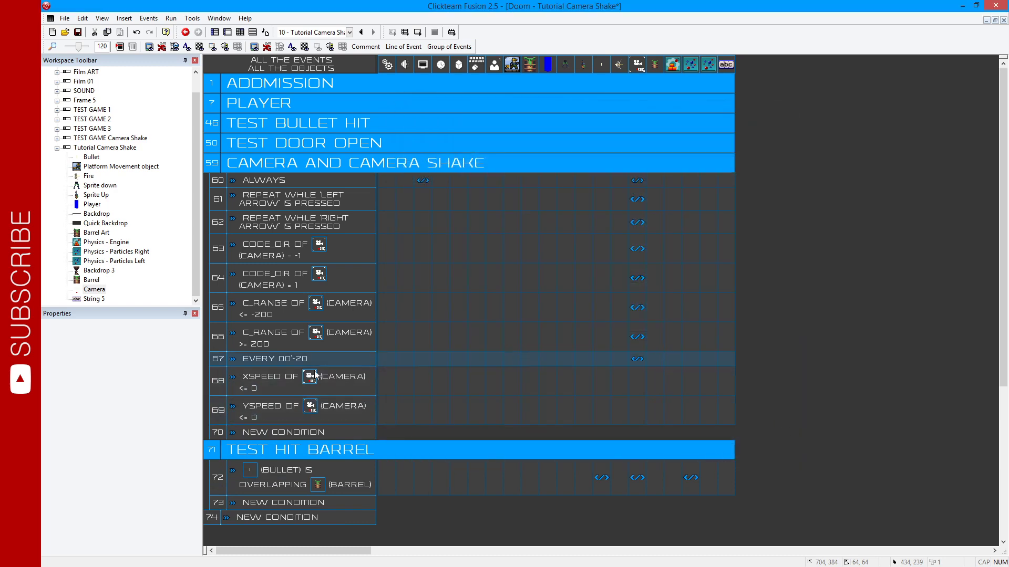
# Make event 68 set the Camera's Xspeed to 0.
pyautogui.click(636, 377)
pyautogui.moveTo(686, 478)
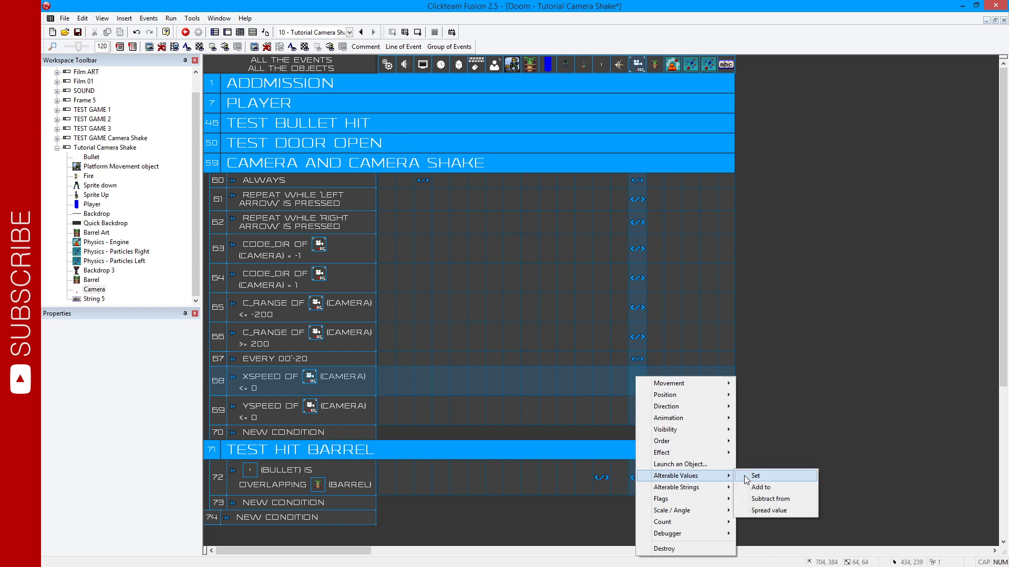
pyautogui.click(744, 475)
pyautogui.click(317, 140)
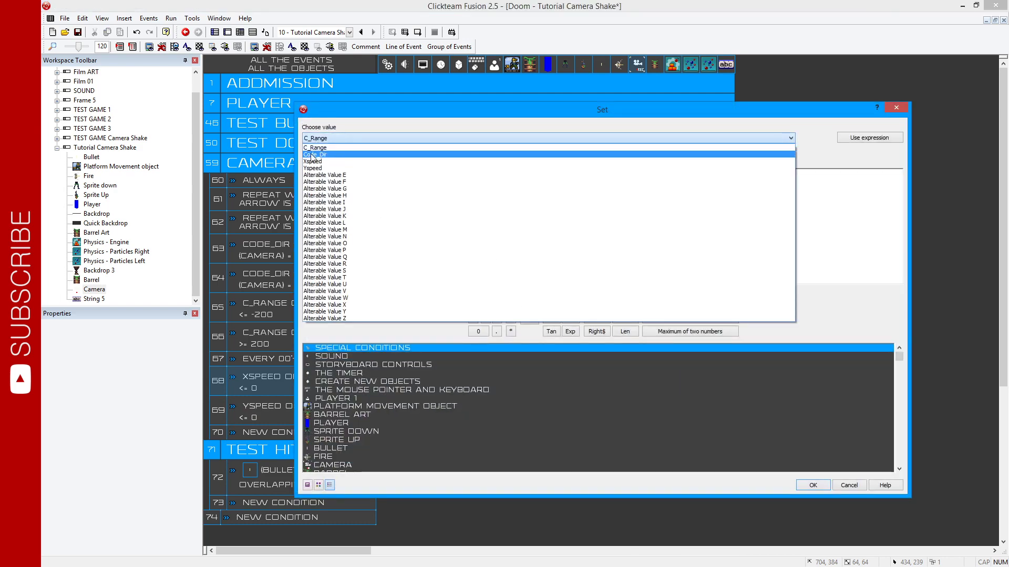
pyautogui.click(313, 166)
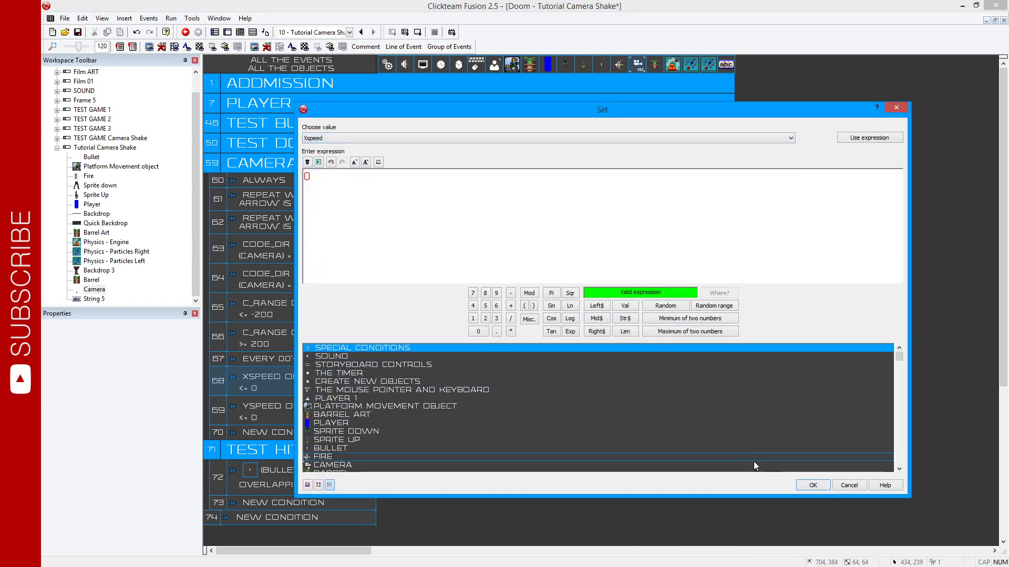
pyautogui.click(803, 486)
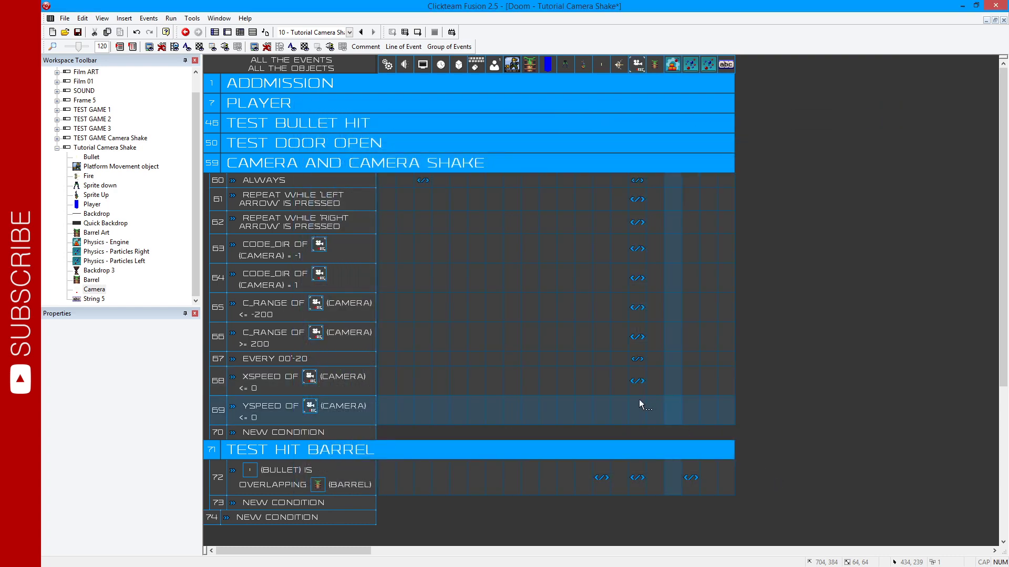
# Make event 69 set the Camera's Yspeed to 0, then test-run the frame.
pyautogui.rightClick(638, 403)
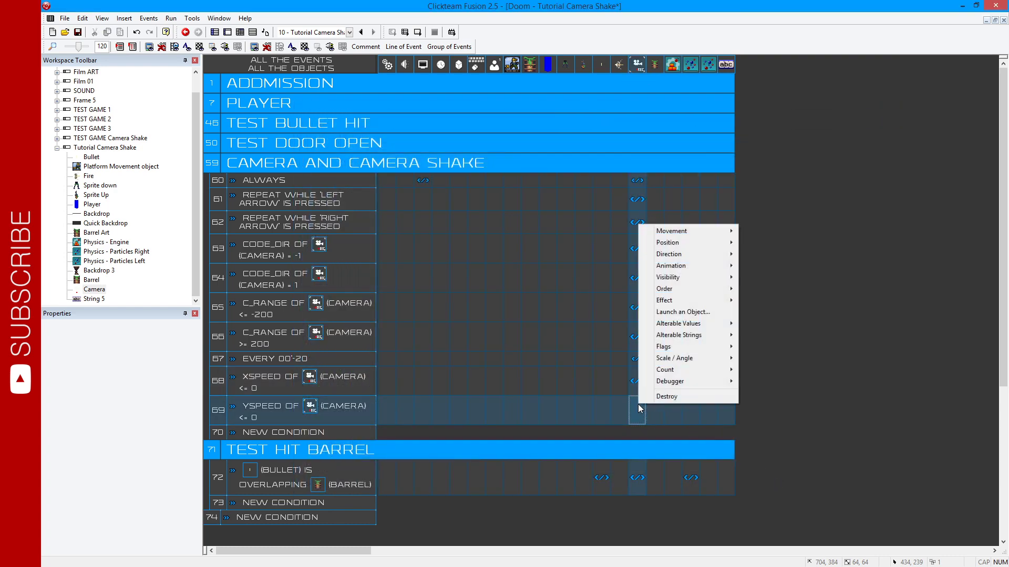
pyautogui.moveTo(728, 329)
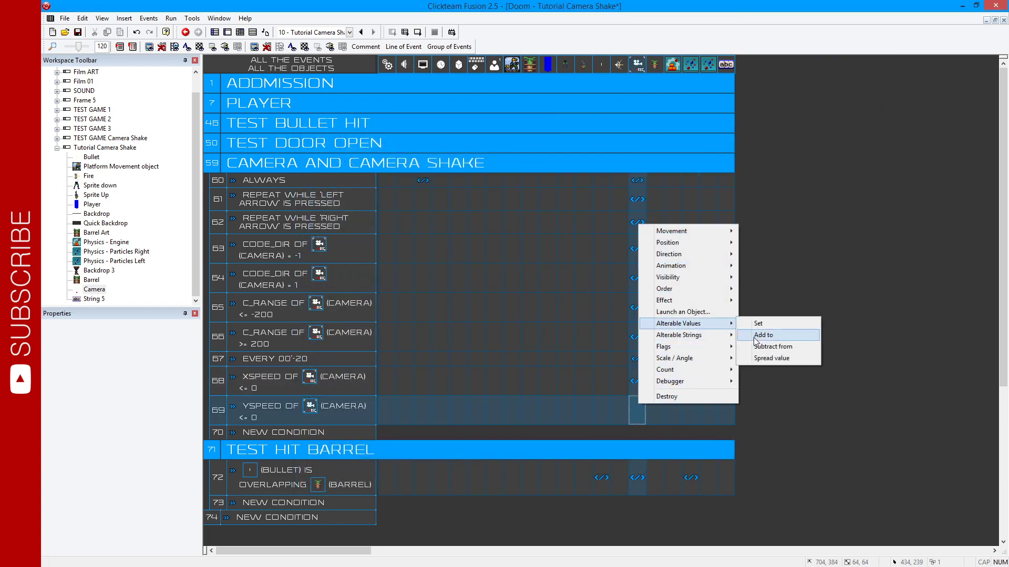
pyautogui.click(758, 324)
pyautogui.click(326, 138)
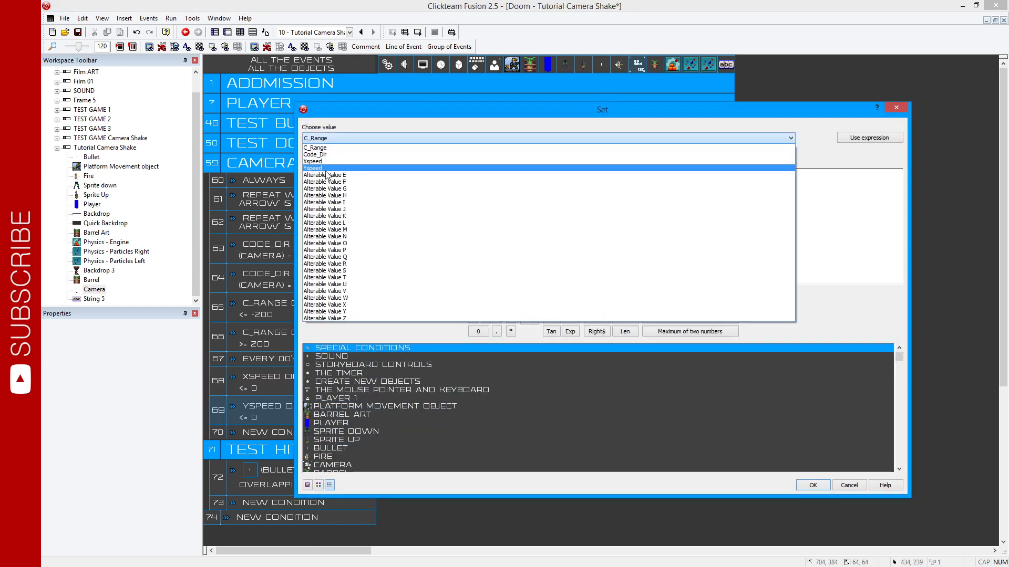
pyautogui.click(325, 169)
pyautogui.click(813, 485)
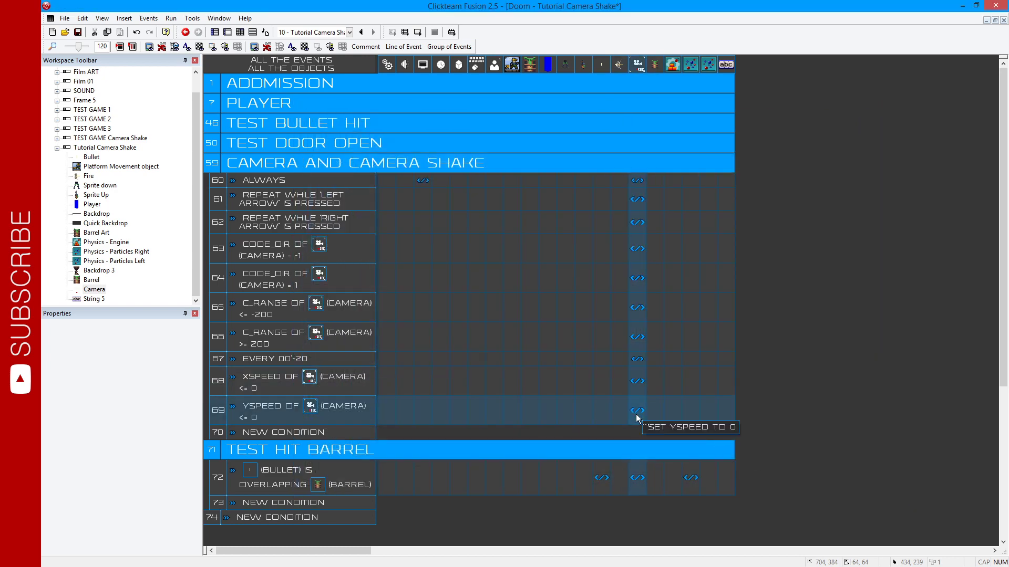
pyautogui.press('F8')
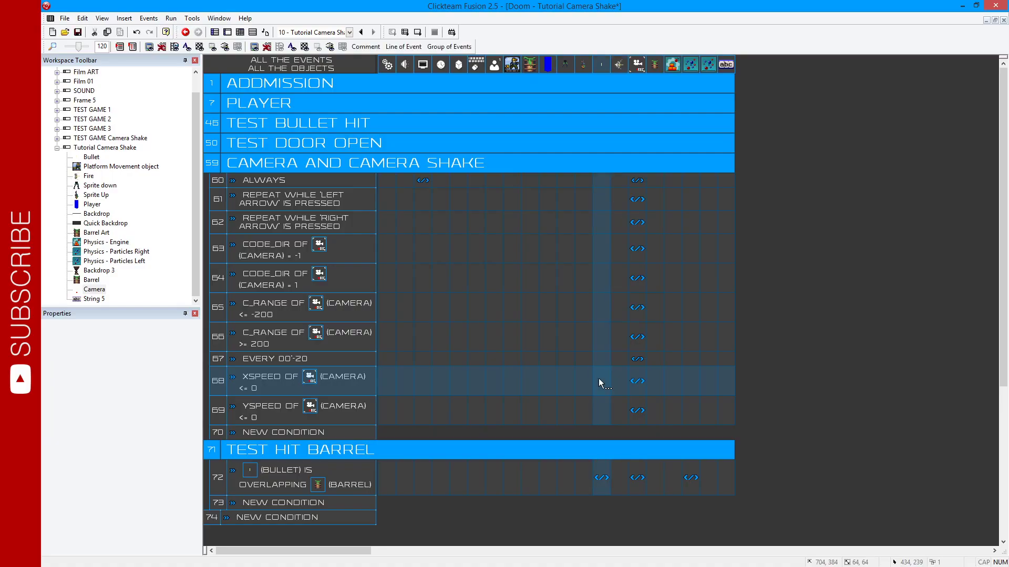
# Make event 72 change the shot Barrel's animation to Hit.
pyautogui.scroll(-3, 552, 389)
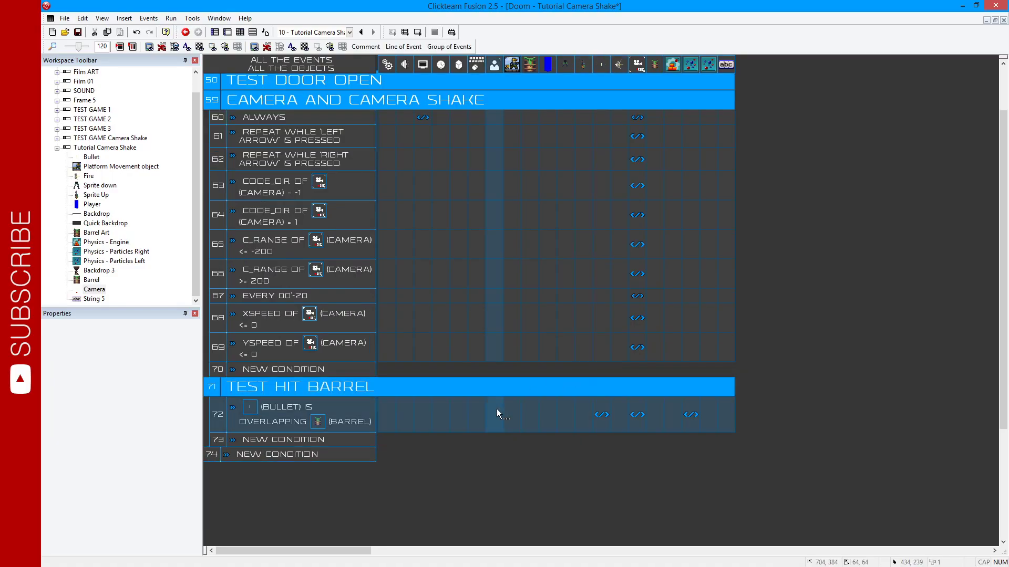
pyautogui.click(654, 415)
pyautogui.moveTo(689, 278)
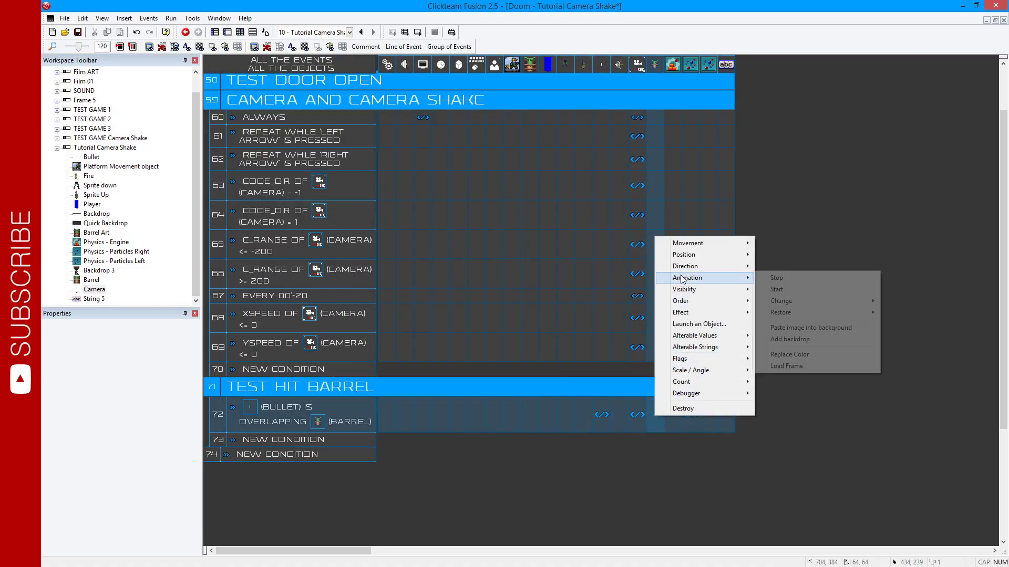
pyautogui.moveTo(846, 301)
pyautogui.click(926, 301)
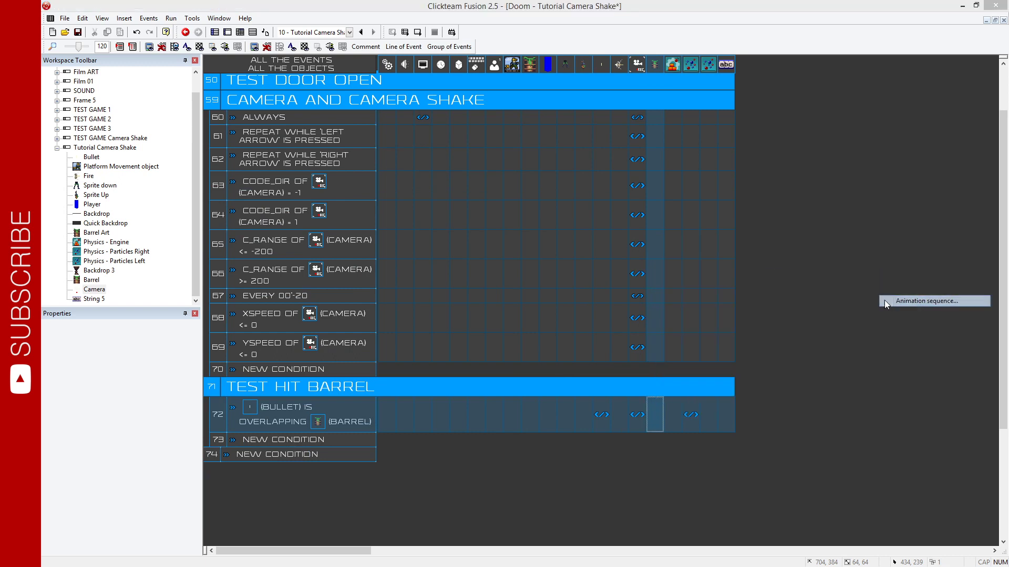
pyautogui.doubleClick(399, 199)
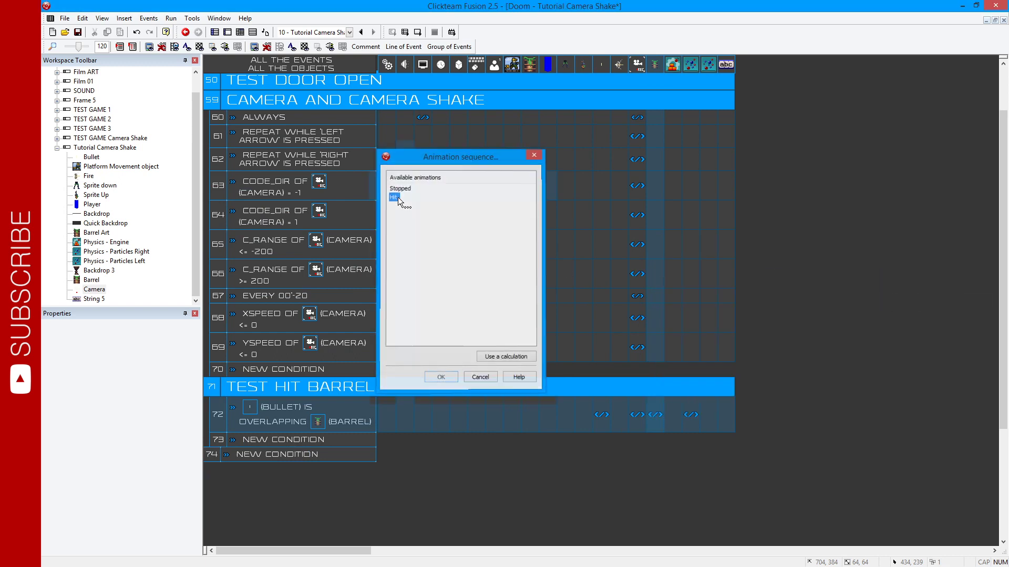
# Add event 73: when the Barrel's Hit animation has finished, destroy the Barrel.
pyautogui.click(310, 440)
pyautogui.click(408, 280)
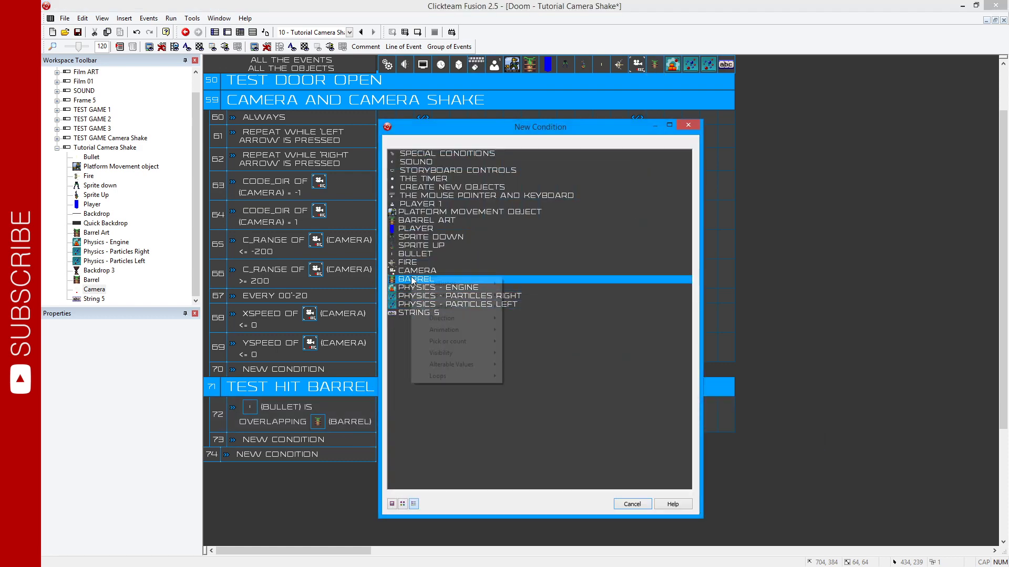
pyautogui.moveTo(477, 332)
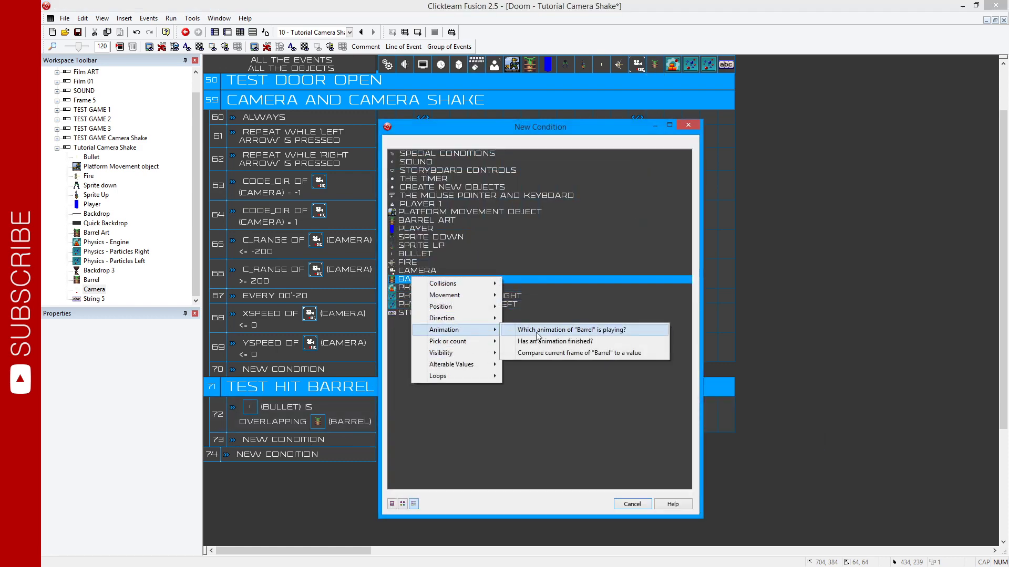
pyautogui.click(534, 340)
pyautogui.doubleClick(394, 197)
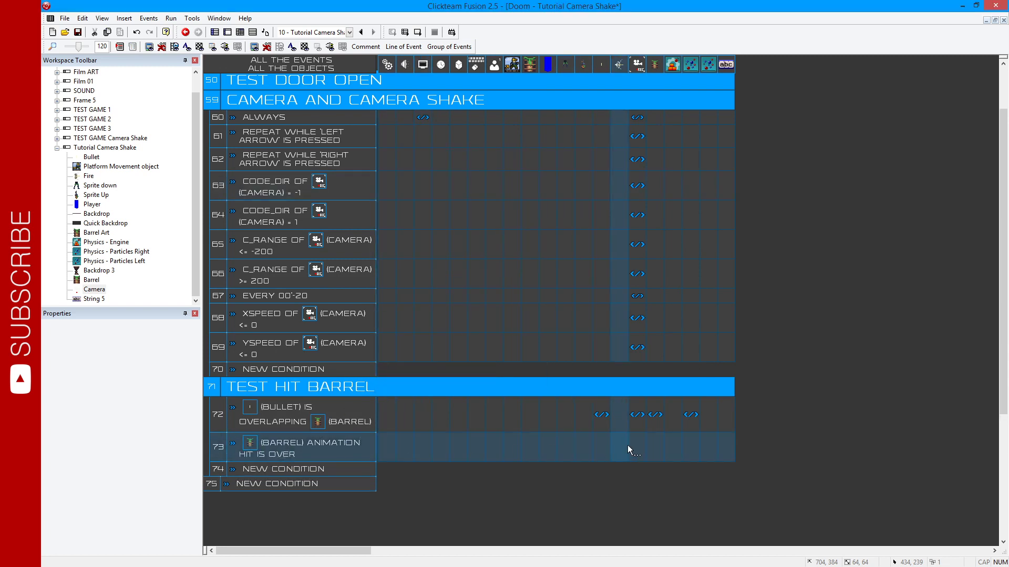
pyautogui.rightClick(657, 443)
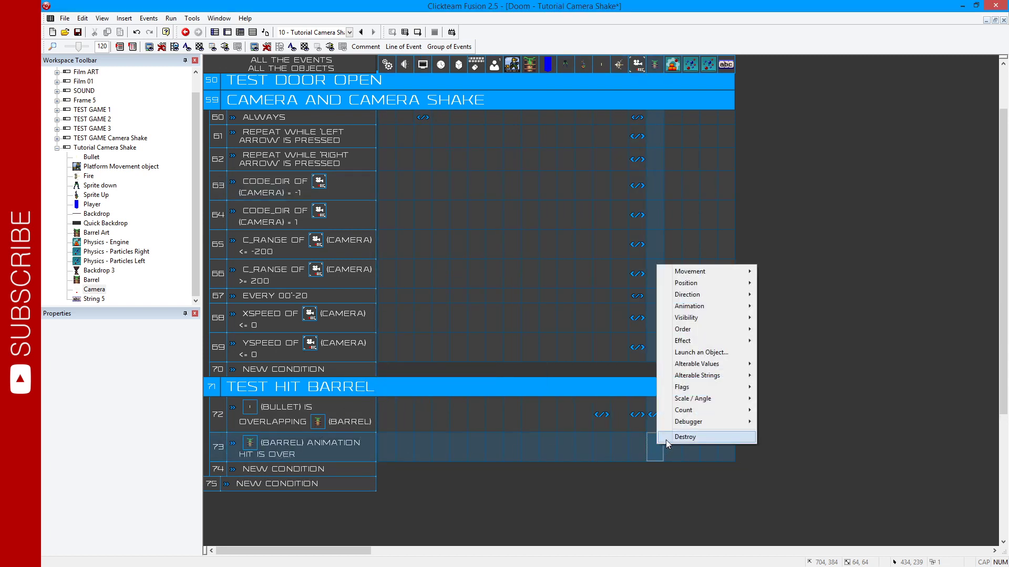
pyautogui.click(666, 439)
pyautogui.press('F7')
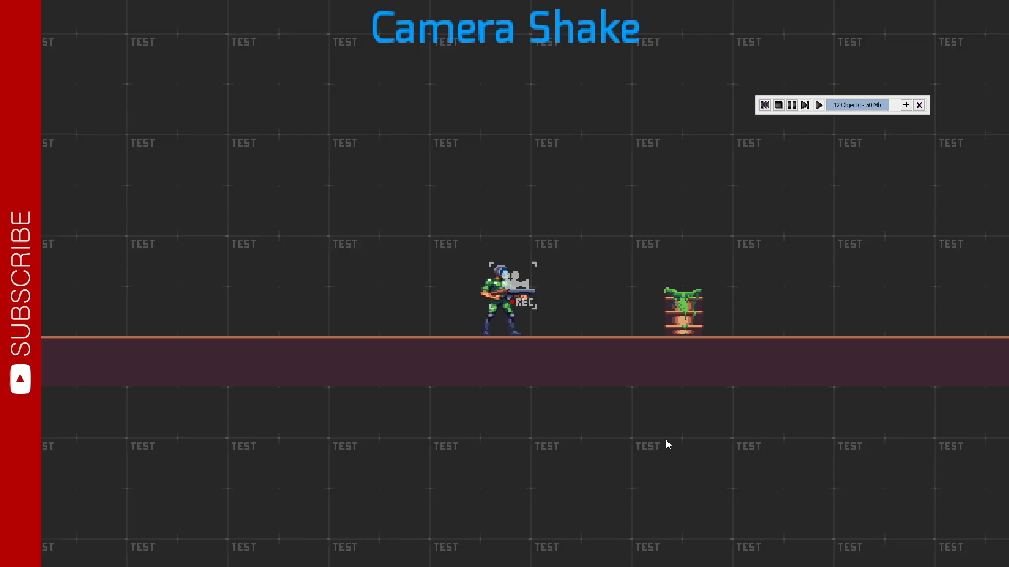
pyautogui.press('space')
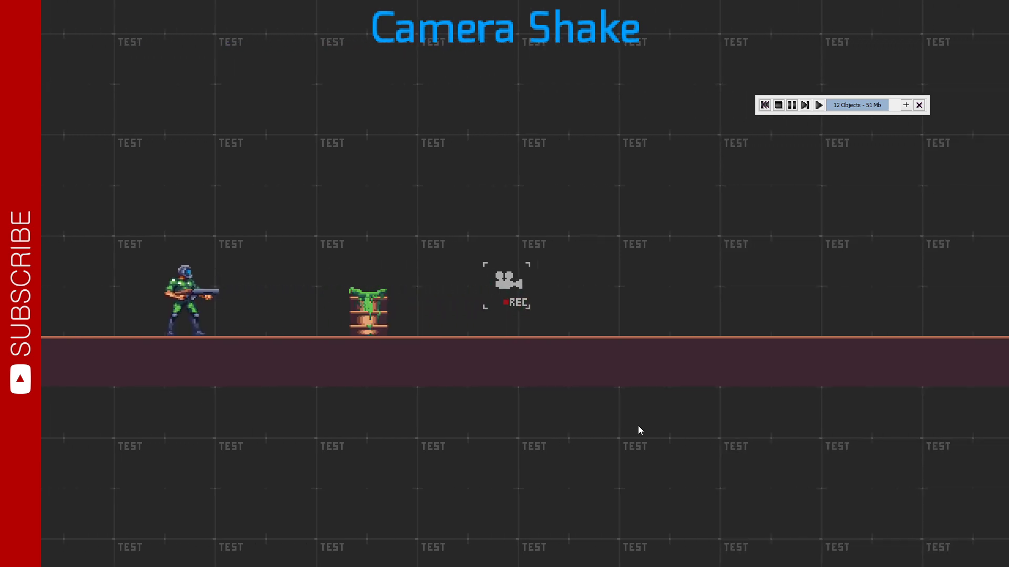
pyautogui.press('space')
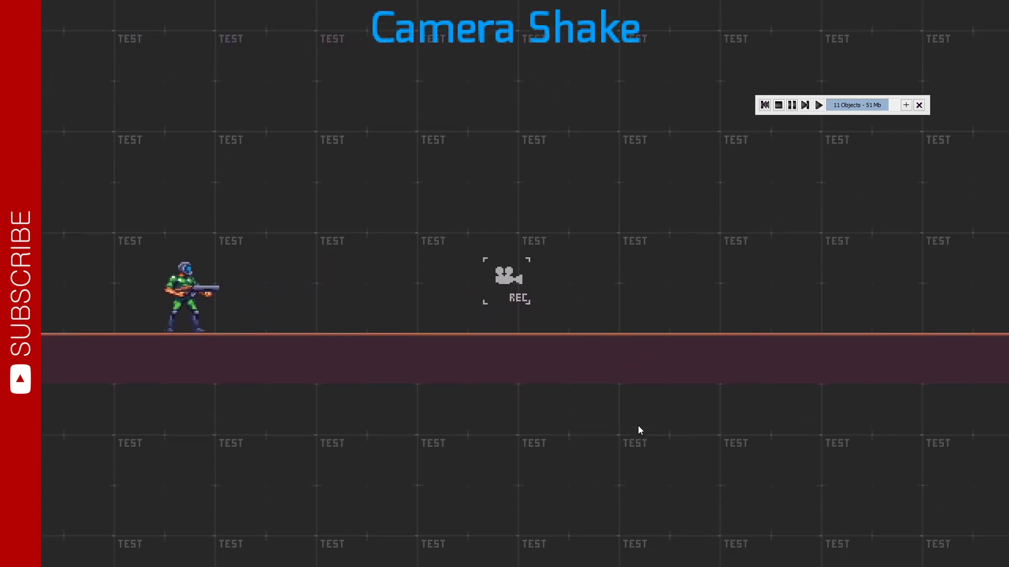
pyautogui.press('space')
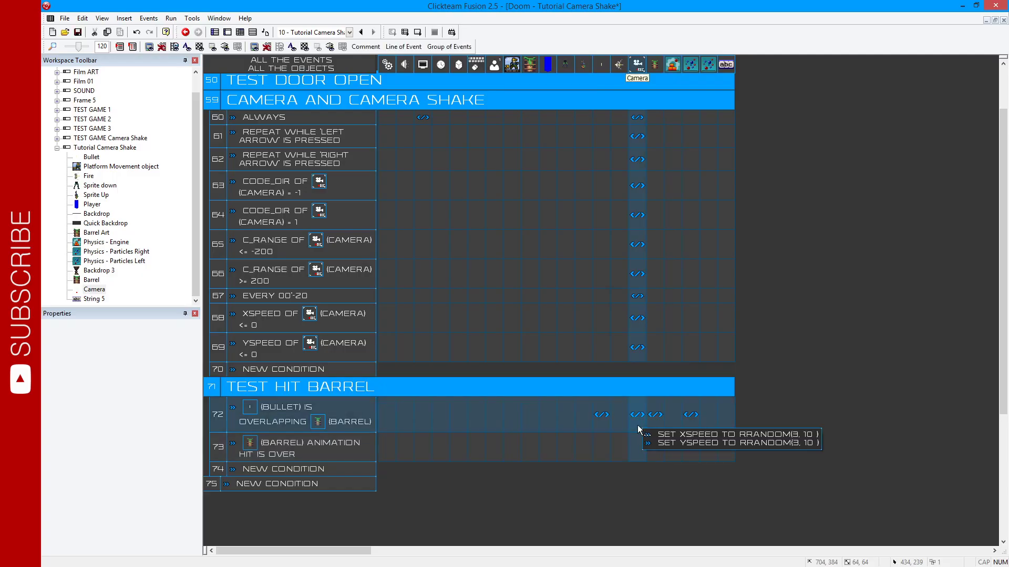
# In the Frame Editor, copy the barrel into four evenly spaced barrels along the floor.
pyautogui.click(228, 33)
pyautogui.moveTo(611, 314)
pyautogui.mouseDown(button='middle')
pyautogui.moveTo(507, 283)
pyautogui.moveTo(304, 303)
pyautogui.mouseUp(button='middle')
pyautogui.keyDown('ctrl'); pyautogui.moveTo(337, 302); pyautogui.dragTo(646, 305); pyautogui.keyUp('ctrl')
pyautogui.moveTo(646, 305); pyautogui.dragTo(515, 315, button='middle')
pyautogui.keyDown('ctrl'); pyautogui.moveTo(438, 299); pyautogui.dragTo(754, 297); pyautogui.keyUp('ctrl')
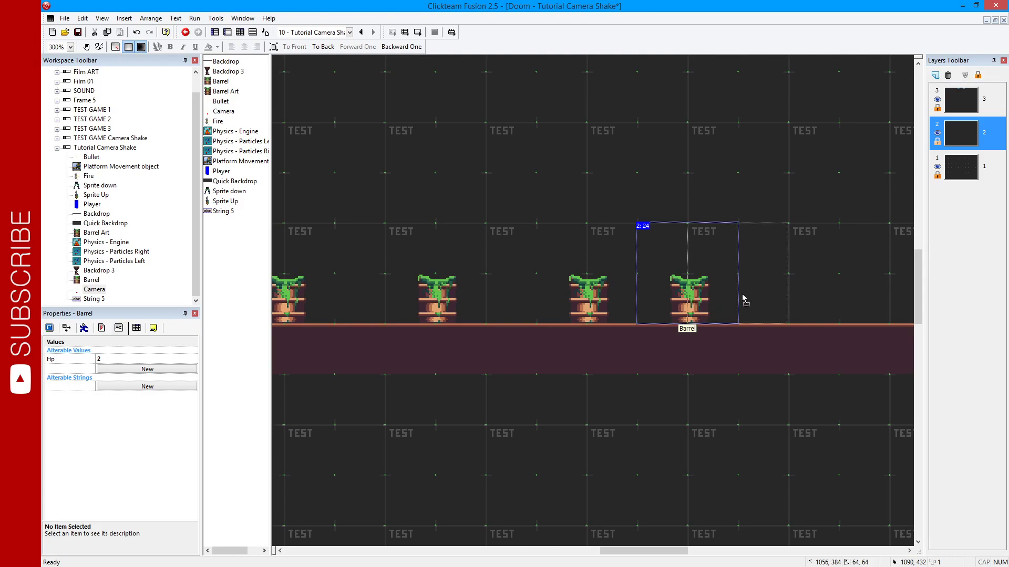
# Test-run the frame, shoot every barrel, and move the YT_THANKS.txt note to bottom centre.
pyautogui.press('F7')
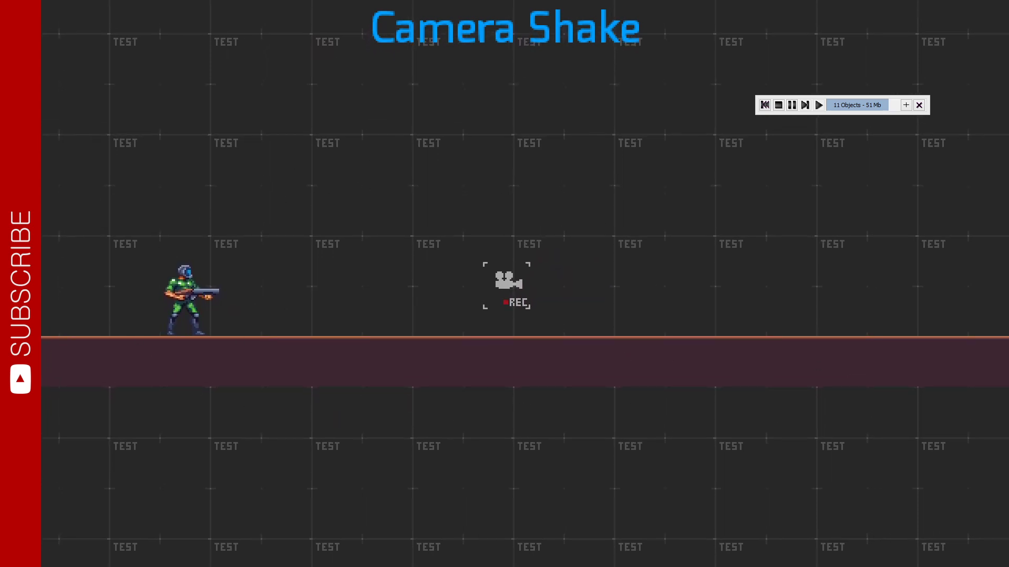
pyautogui.moveTo(710, 371)
pyautogui.mouseDown()
pyautogui.moveTo(463, 377)
pyautogui.moveTo(441, 386)
pyautogui.mouseUp()
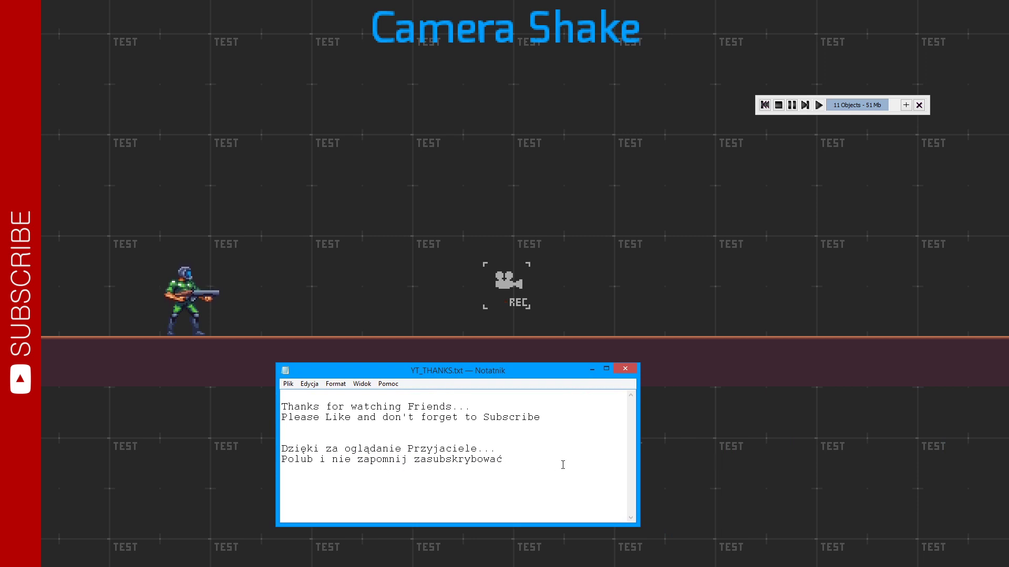
# Dismiss the YT_THANKS.txt note and return to the running Camera Shake game.
pyautogui.hotkey('alt', 'Tab')
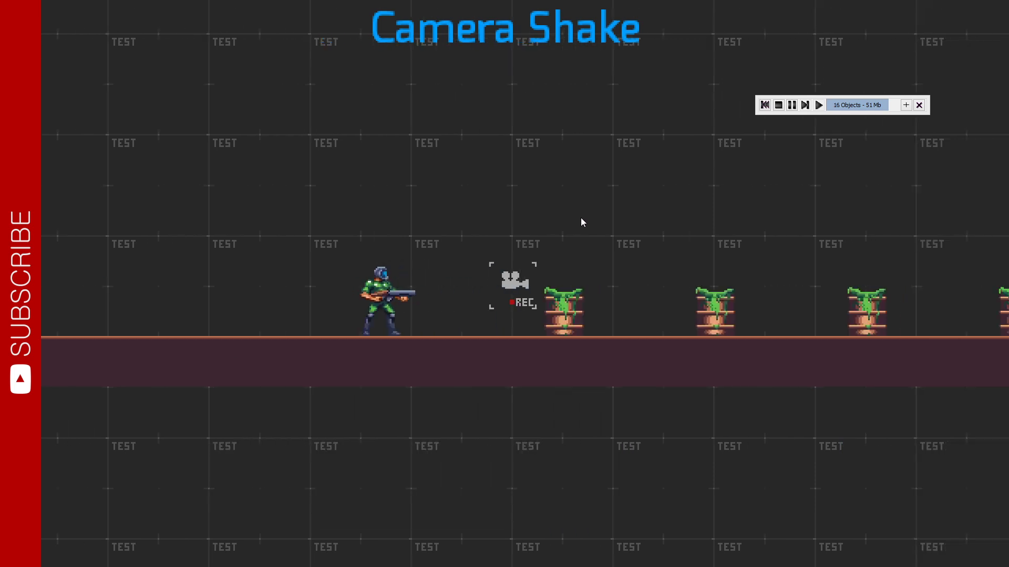